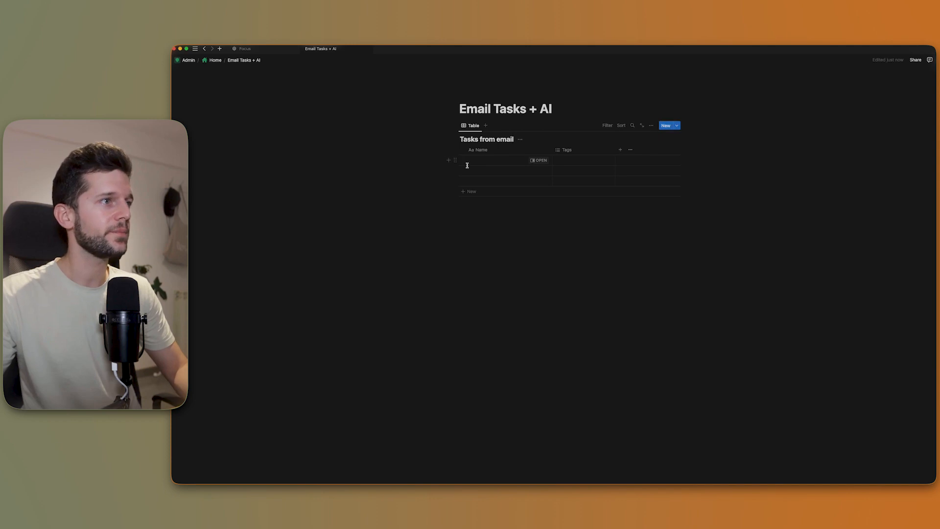
Turn the Tags property of the Tasks from email table into a Status property named Status
{"action": "left_click", "coordinate": [564, 150]}
{"action": "left_click", "coordinate": [583, 183]}
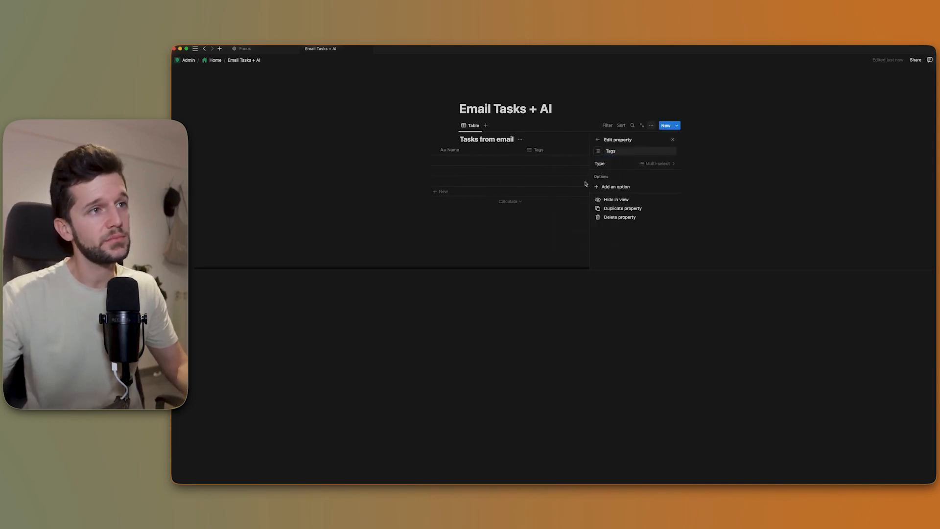
{"action": "left_click", "coordinate": [633, 169]}
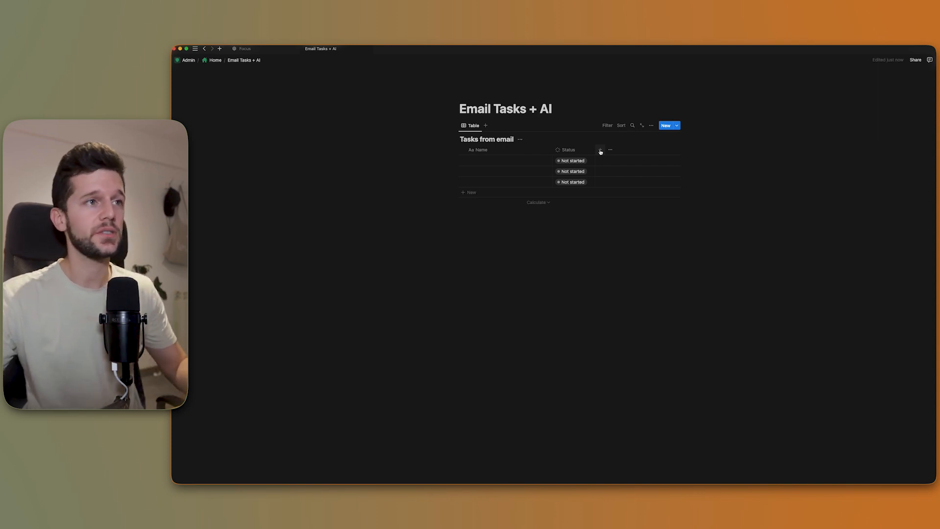
Add a Select property named Source to the Tasks from email table
{"action": "left_click", "coordinate": [600, 151]}
{"action": "left_click", "coordinate": [618, 194]}
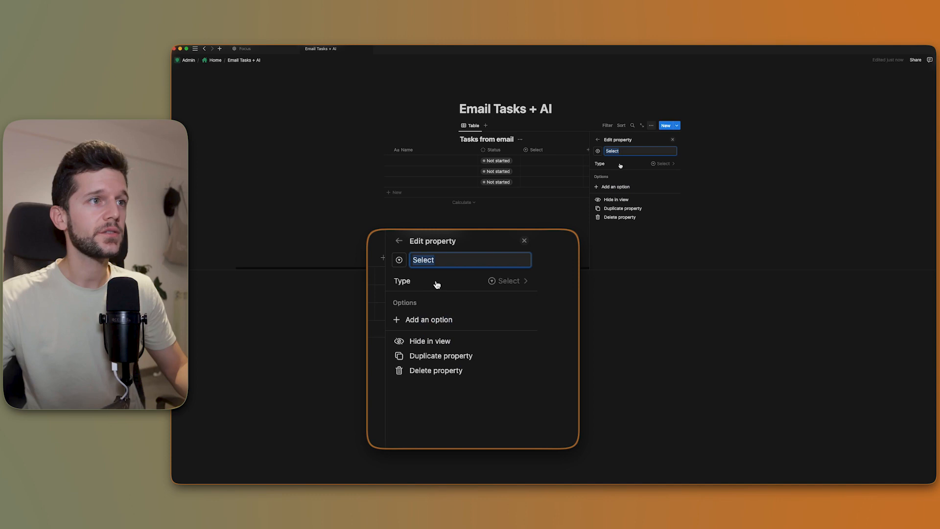
{"action": "left_click", "coordinate": [620, 187]}
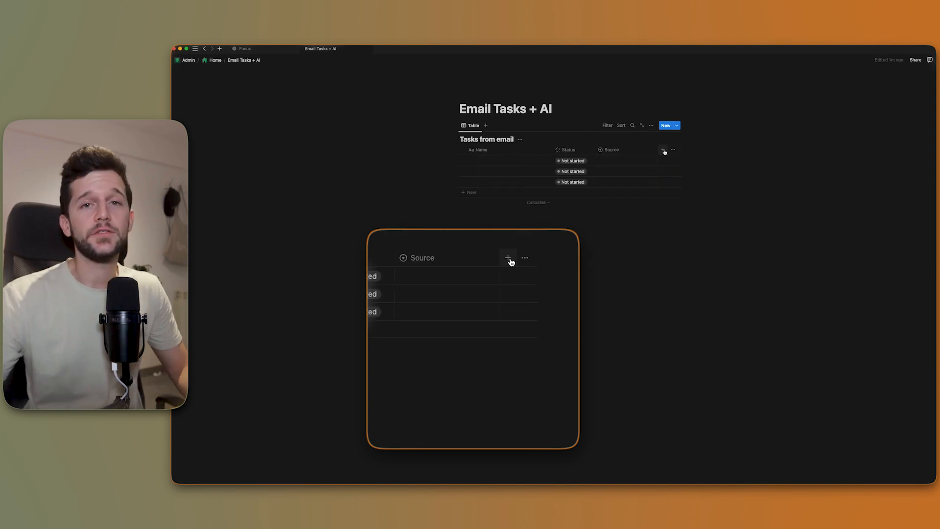
Add a Date property named Do Task to the Tasks from email table
{"action": "left_click", "coordinate": [663, 150]}
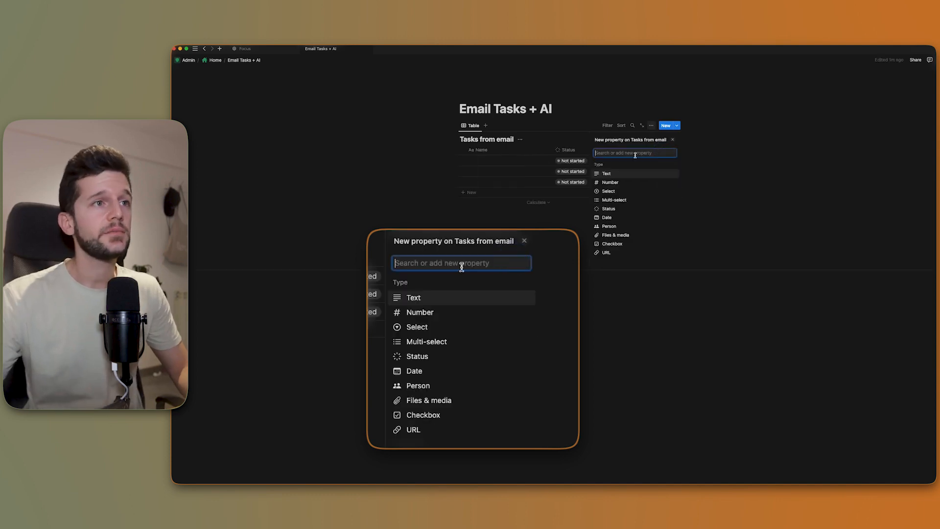
{"action": "left_click", "coordinate": [607, 217]}
{"action": "type", "text": "Do Task"}
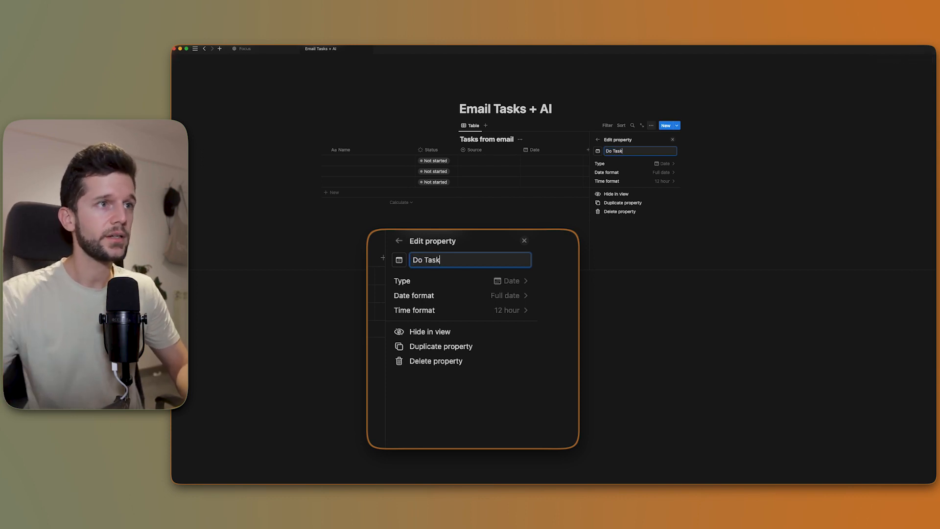
{"action": "left_click", "coordinate": [570, 177]}
{"action": "scroll", "coordinate": [585, 172], "scroll_direction": "left", "scroll_amount": 2}
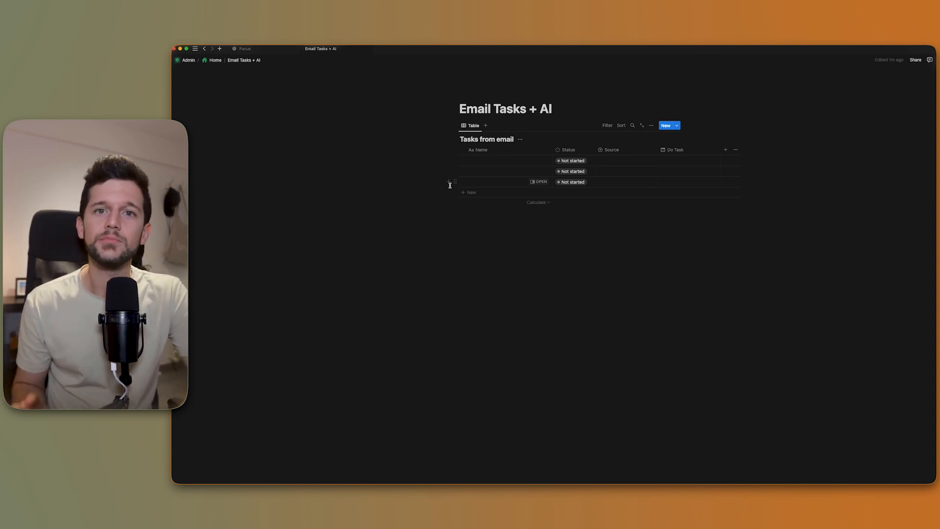
{"action": "key", "text": "super+Tab"}
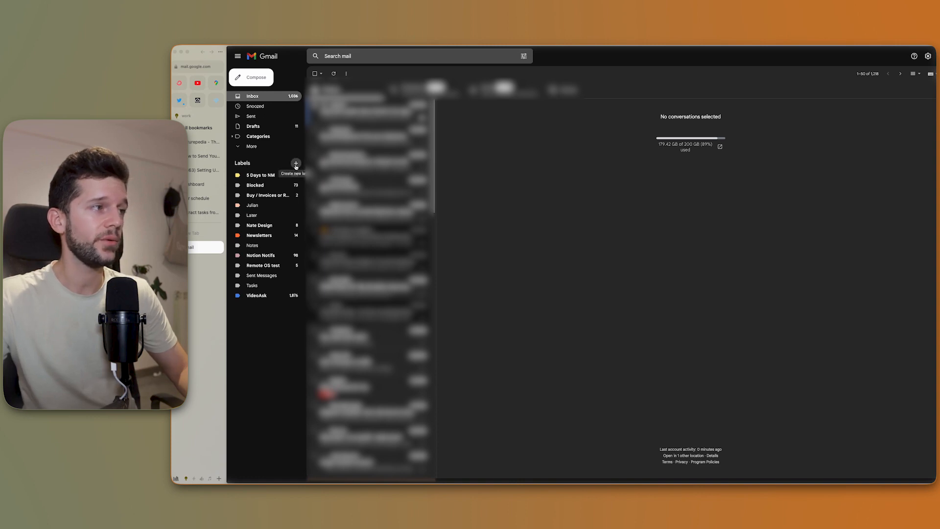
{"action": "left_click", "coordinate": [295, 165]}
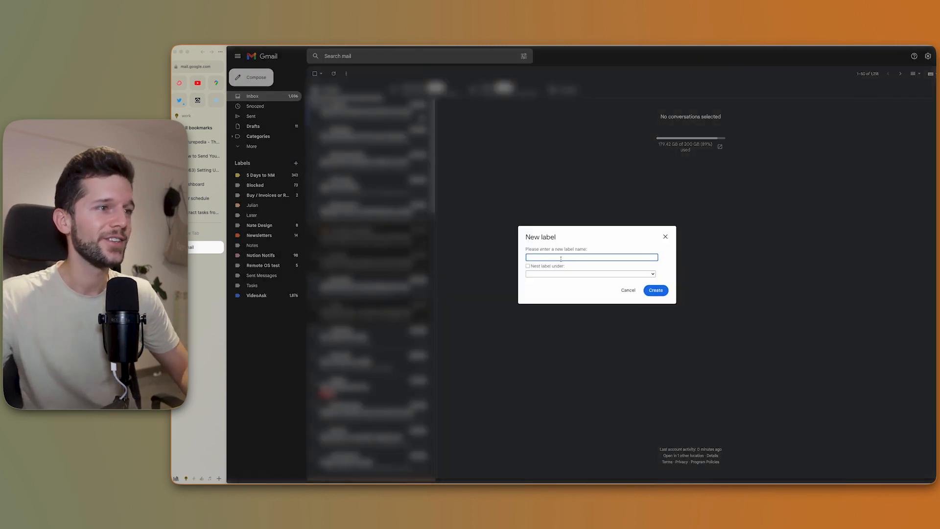
{"action": "left_click", "coordinate": [628, 289]}
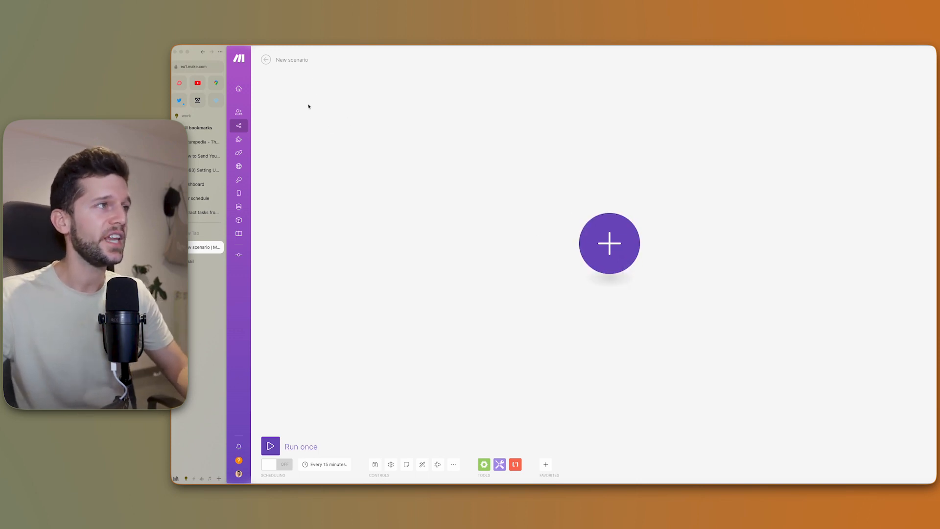
Rename the new Make scenario as Tasks to Notion
{"action": "left_click", "coordinate": [292, 60]}
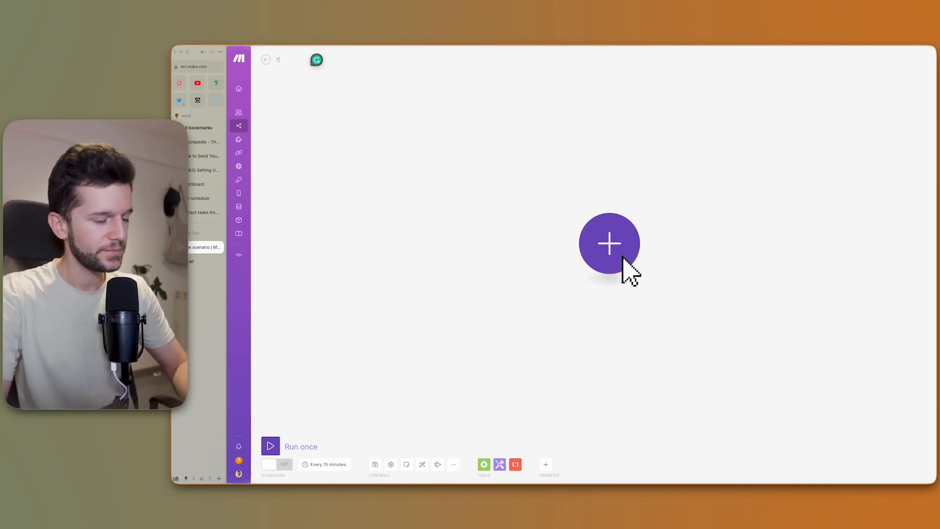
{"action": "type", "text": "Tasks to Notion"}
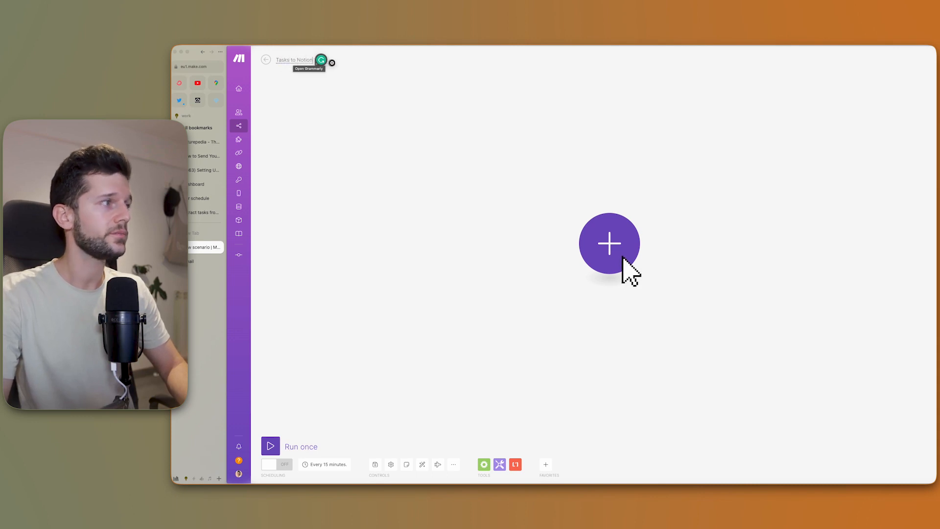
{"action": "key", "text": "Return"}
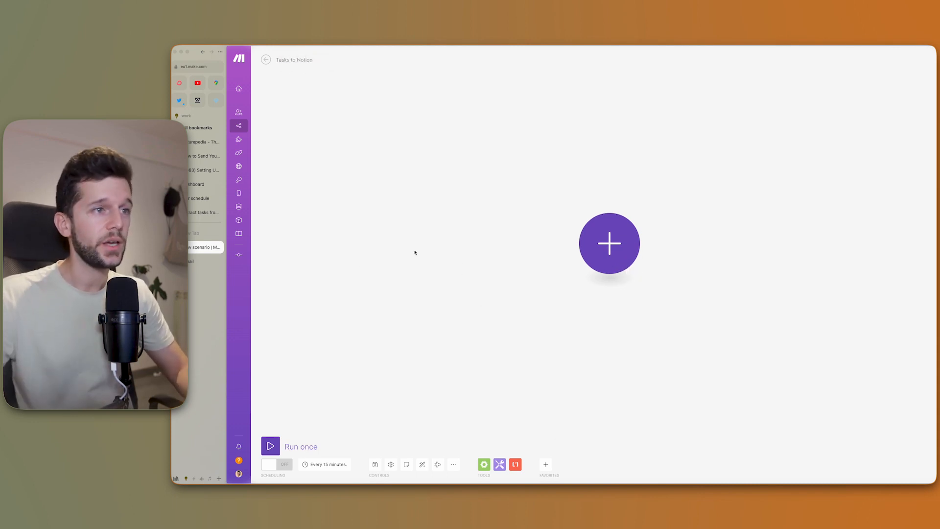
Add a Gmail Watch emails trigger as the scenario's first module
{"action": "left_click", "coordinate": [617, 234]}
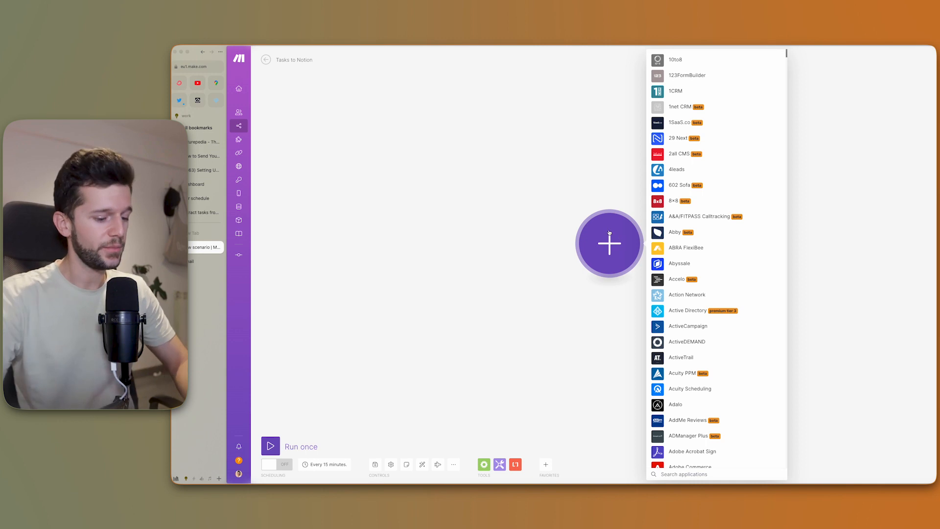
{"action": "type", "text": "gmail"}
{"action": "left_click", "coordinate": [682, 215]}
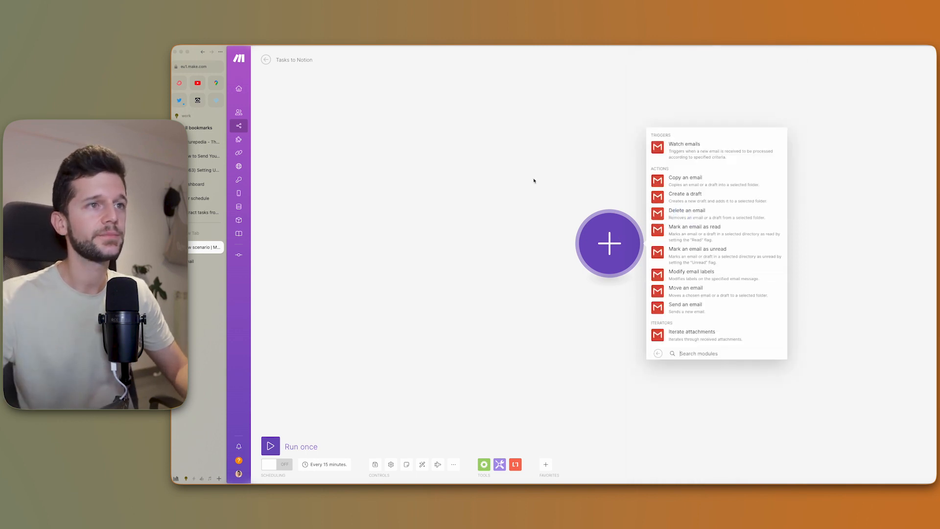
{"action": "left_click", "coordinate": [687, 151]}
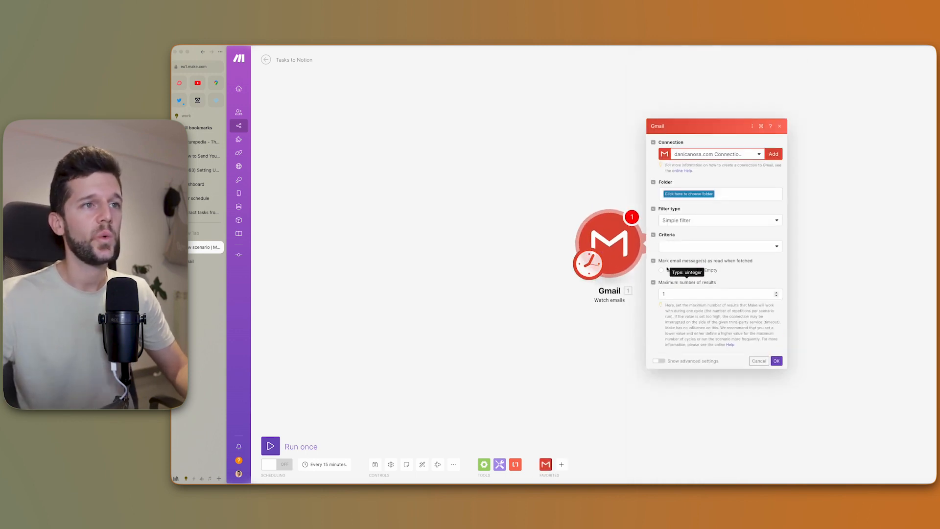
Set the Gmail trigger's connection to the My Google Restricted connection and its folder to Tasks
{"action": "left_click", "coordinate": [757, 156]}
{"action": "left_click", "coordinate": [704, 185]}
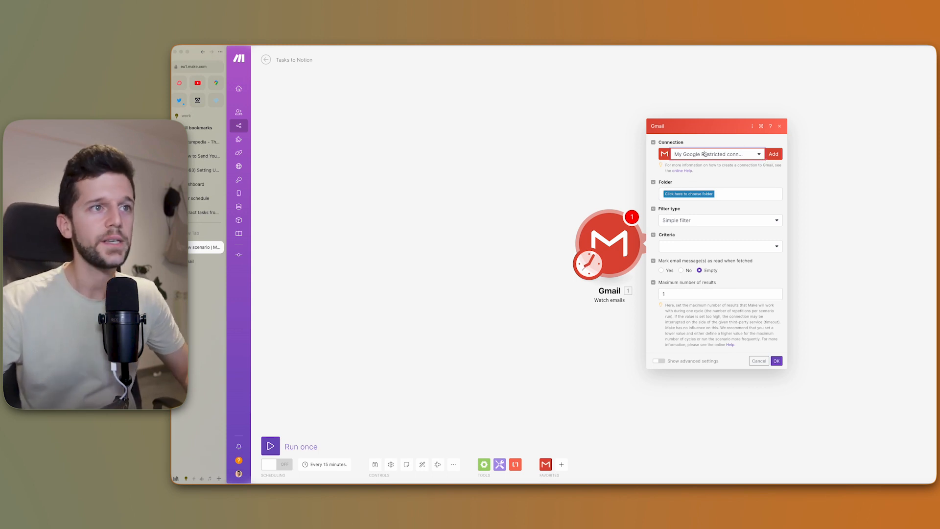
{"action": "left_click", "coordinate": [687, 195]}
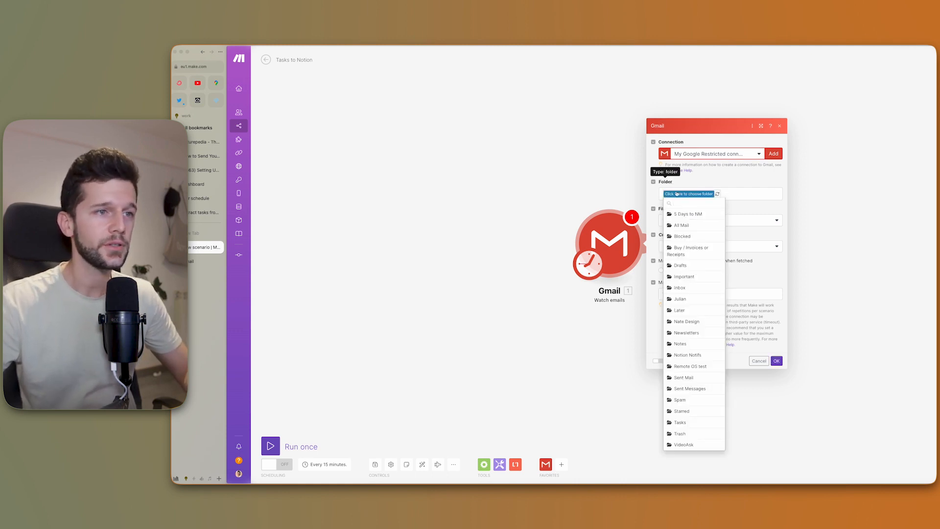
{"action": "left_click", "coordinate": [681, 422]}
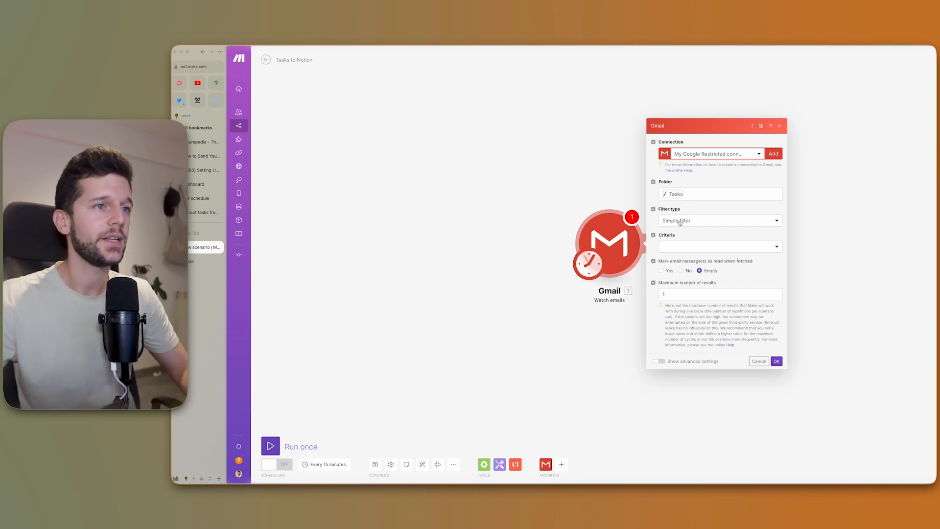
Use the Simple filter with the criteria Only Unread emails, and mark email messages as read when fetched
{"action": "left_click", "coordinate": [702, 224]}
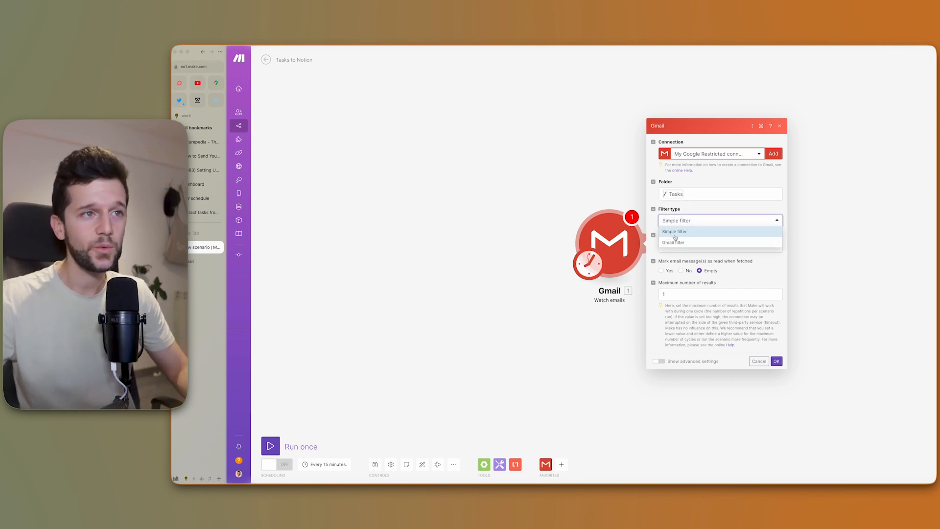
{"action": "left_click", "coordinate": [682, 233]}
{"action": "left_click", "coordinate": [688, 244]}
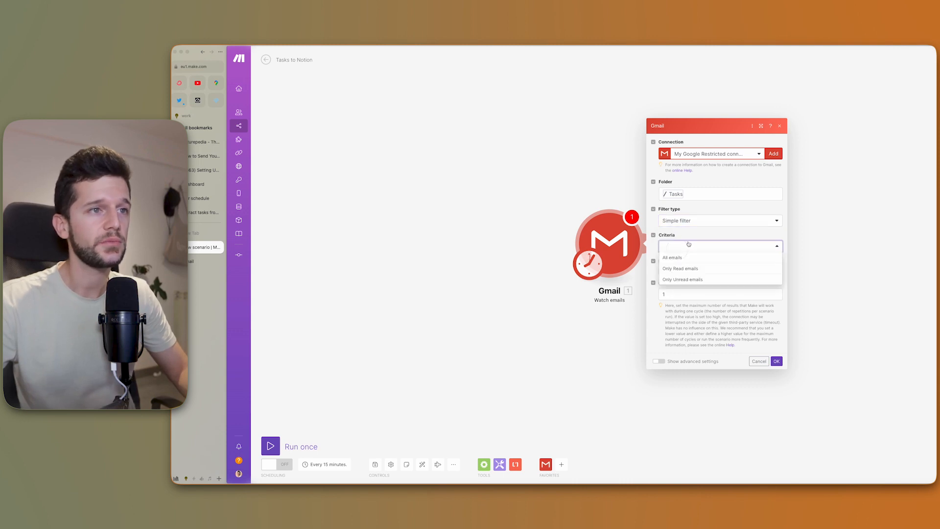
{"action": "left_click", "coordinate": [673, 279]}
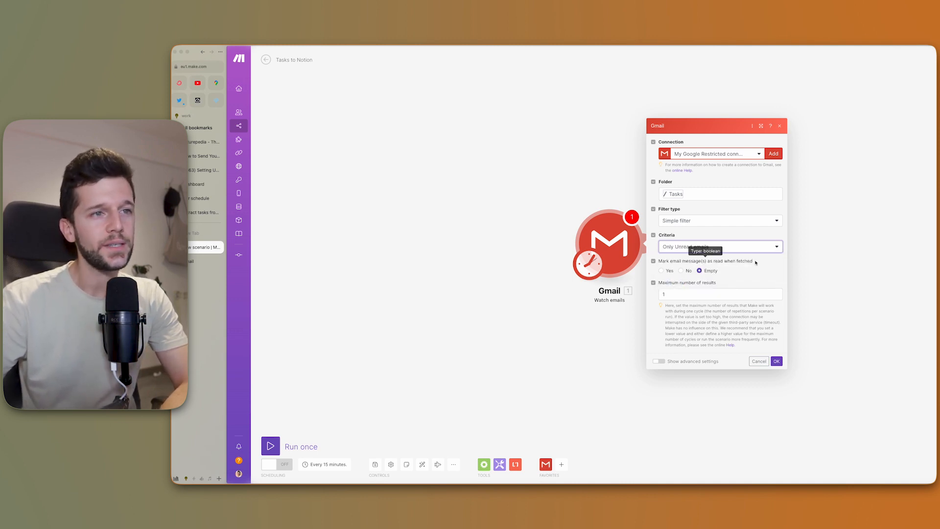
{"action": "left_click", "coordinate": [661, 270]}
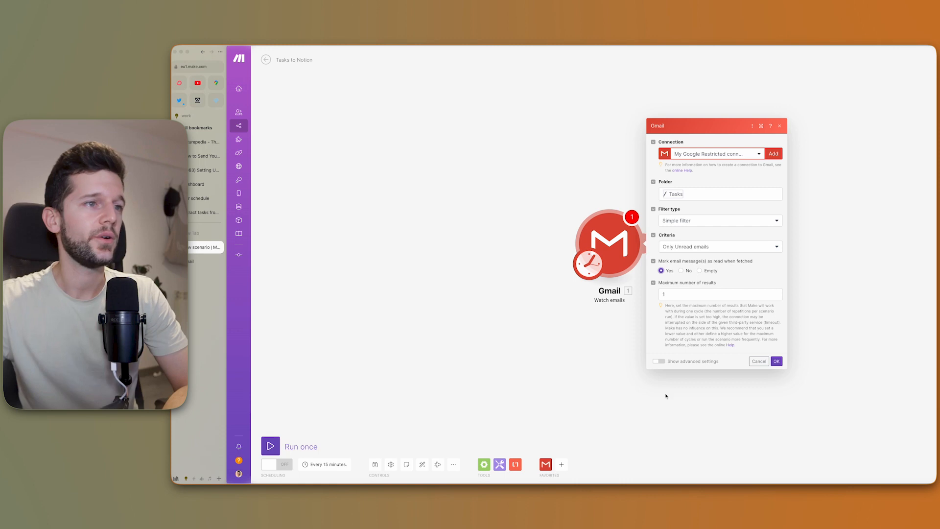
Set the Gmail trigger's maximum number of results to 10 and save the module settings
{"action": "left_click", "coordinate": [682, 294]}
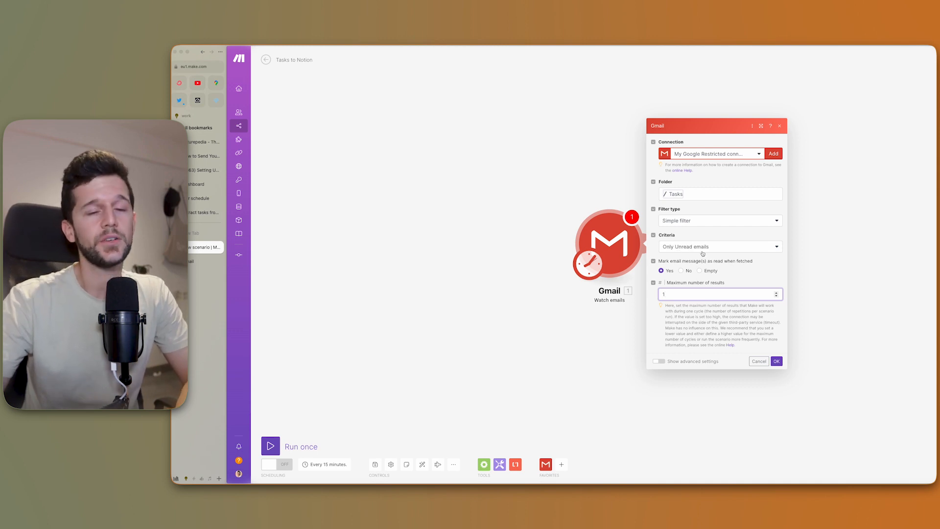
{"action": "type", "text": "0"}
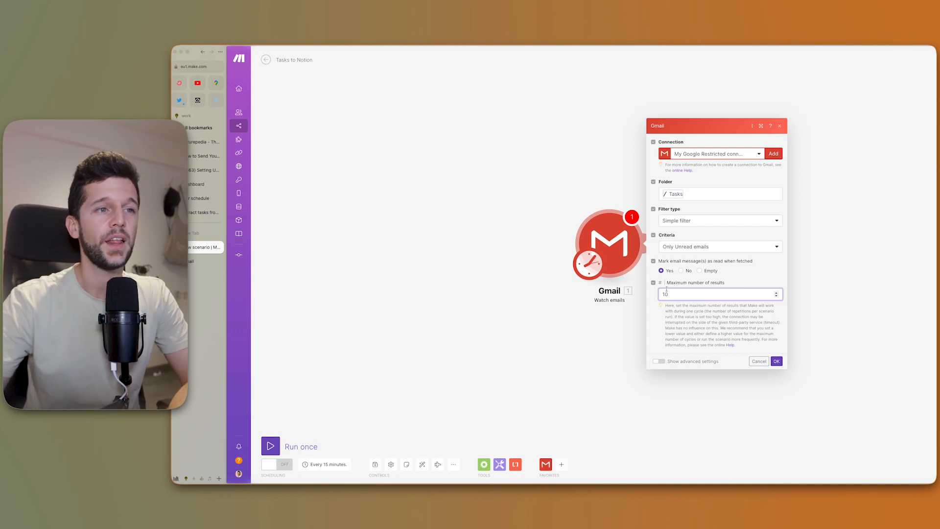
{"action": "double_click", "coordinate": [702, 292]}
{"action": "left_click", "coordinate": [717, 297]}
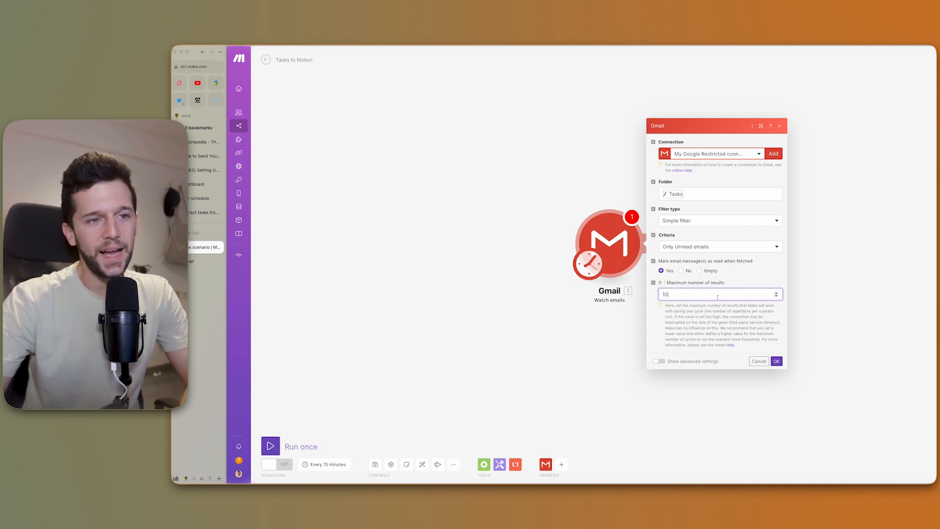
{"action": "left_click", "coordinate": [777, 362]}
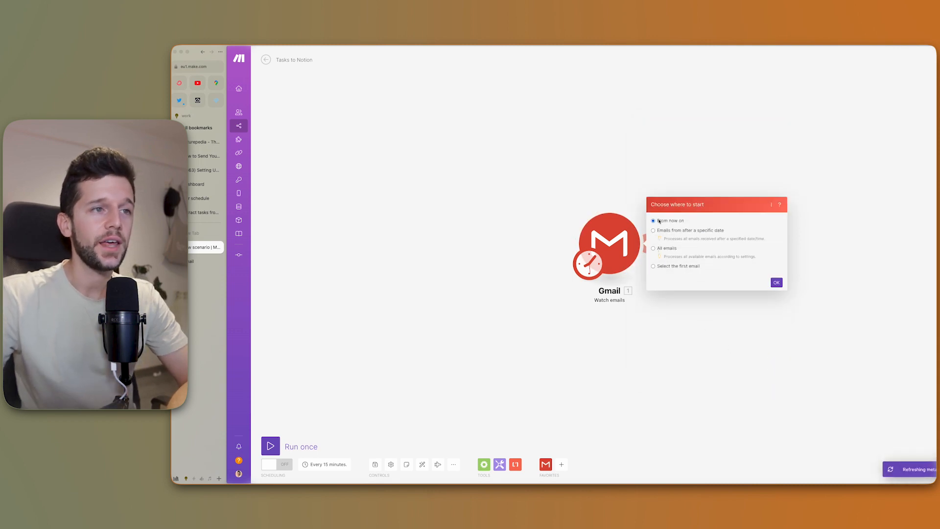
Mark a Tasks email as unread in Gmail, and make the first listed email in Make the trigger's starting point
{"action": "left_click", "coordinate": [654, 266]}
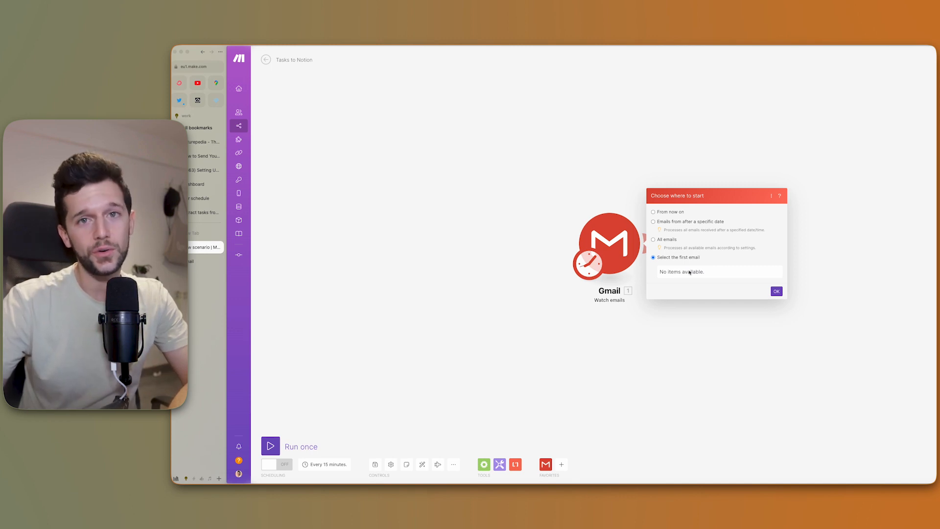
{"action": "left_click", "coordinate": [777, 292]}
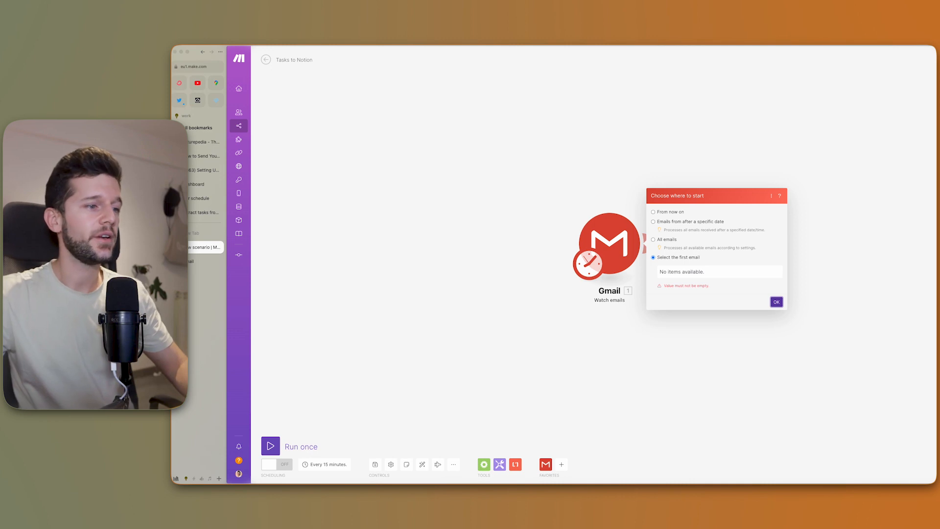
{"action": "mouse_move", "coordinate": [476, 476]}
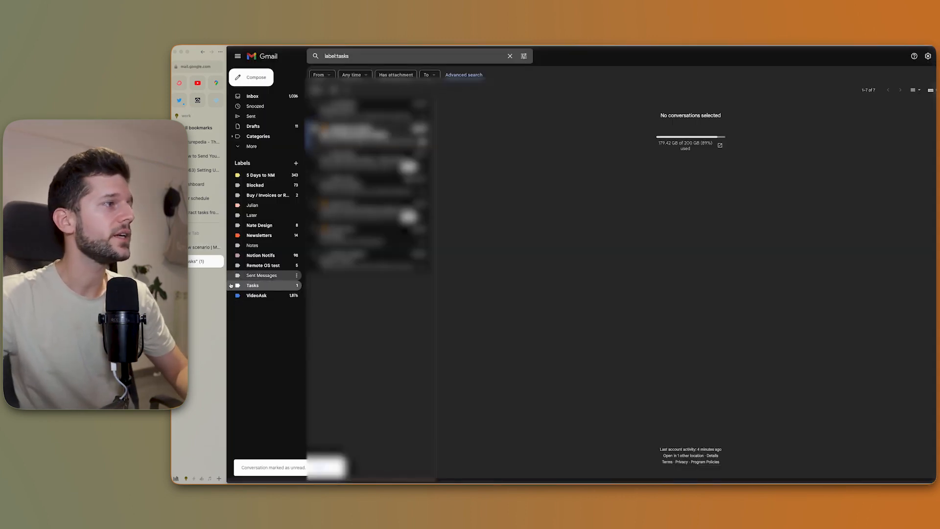
{"action": "left_click", "coordinate": [206, 247]}
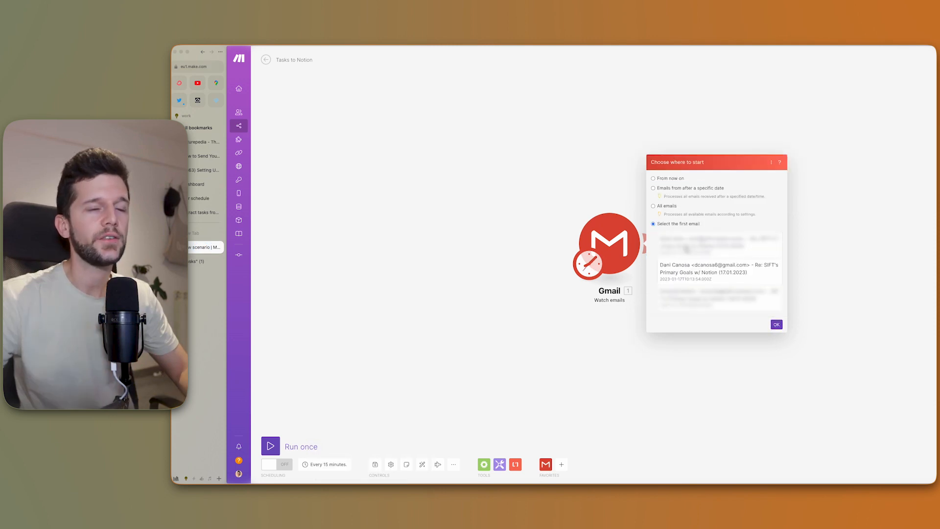
{"action": "left_click", "coordinate": [700, 247]}
{"action": "left_click", "coordinate": [776, 325]}
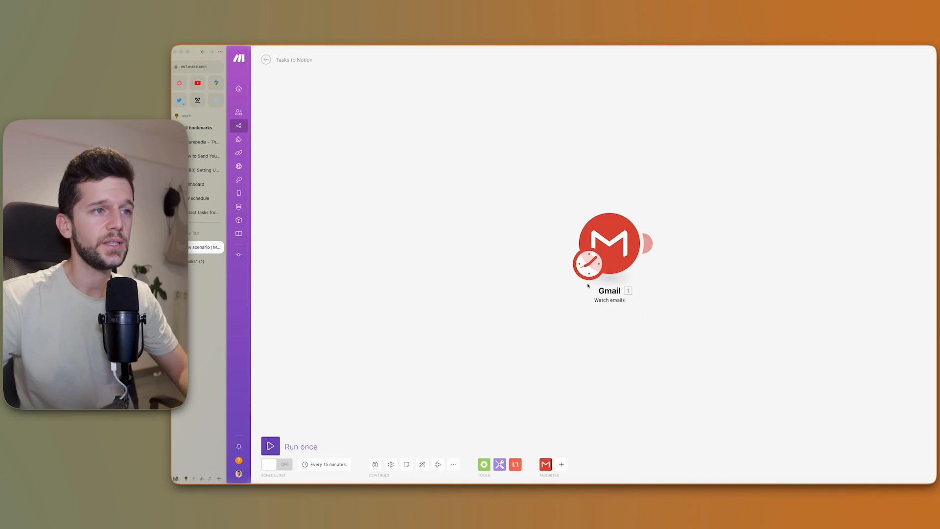
Run the scenario once and inspect the Gmail module's output
{"action": "left_click", "coordinate": [278, 446]}
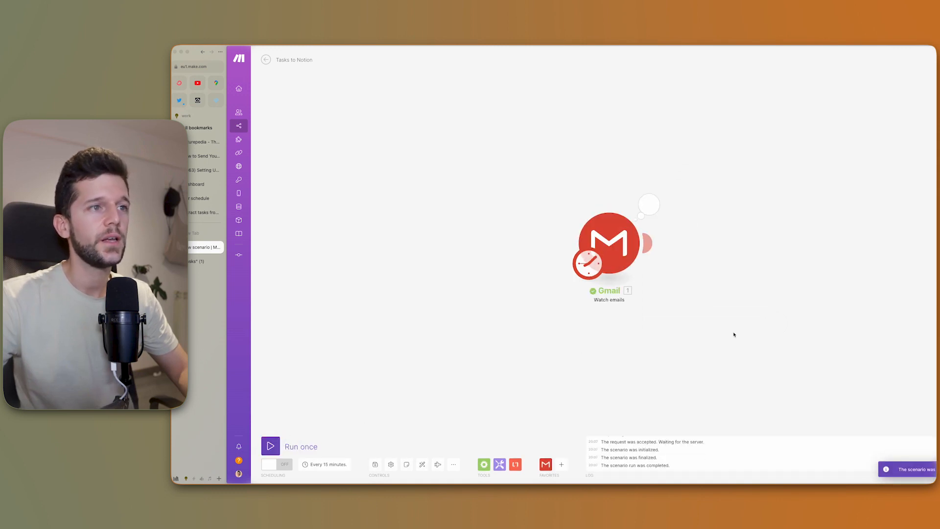
{"action": "left_click", "coordinate": [658, 207]}
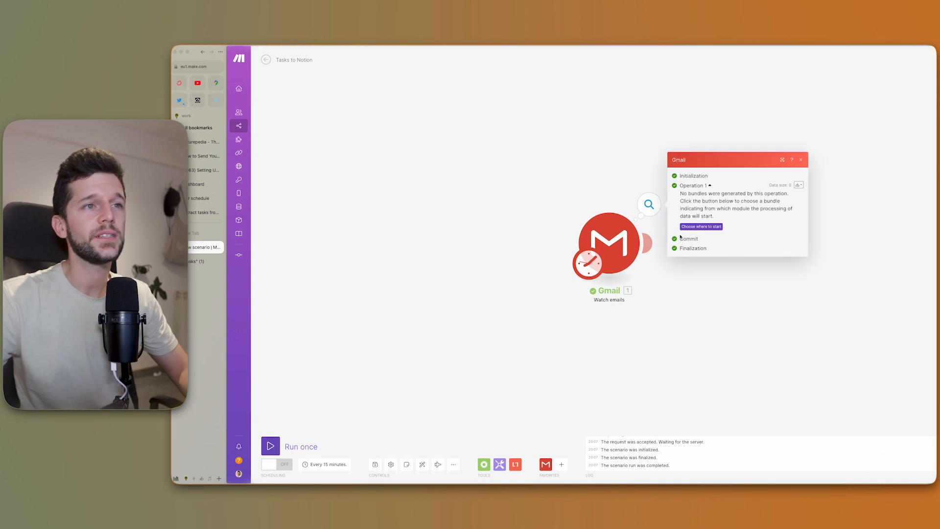
{"action": "left_click", "coordinate": [702, 265]}
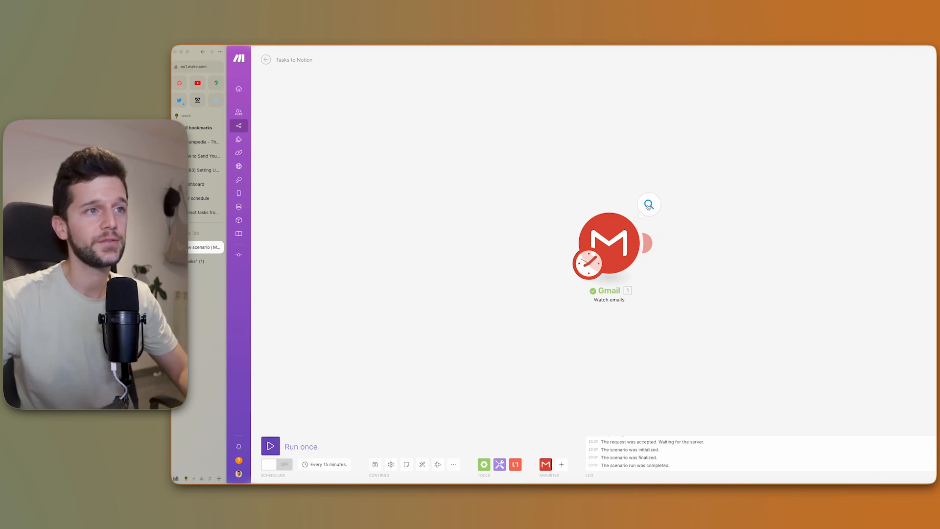
Add a Notion Create a Database Item module after the Gmail trigger, using the My Notion connection
{"action": "left_click_drag", "start_coordinate": [612, 240], "coordinate": [395, 256]}
{"action": "left_click", "coordinate": [428, 259]}
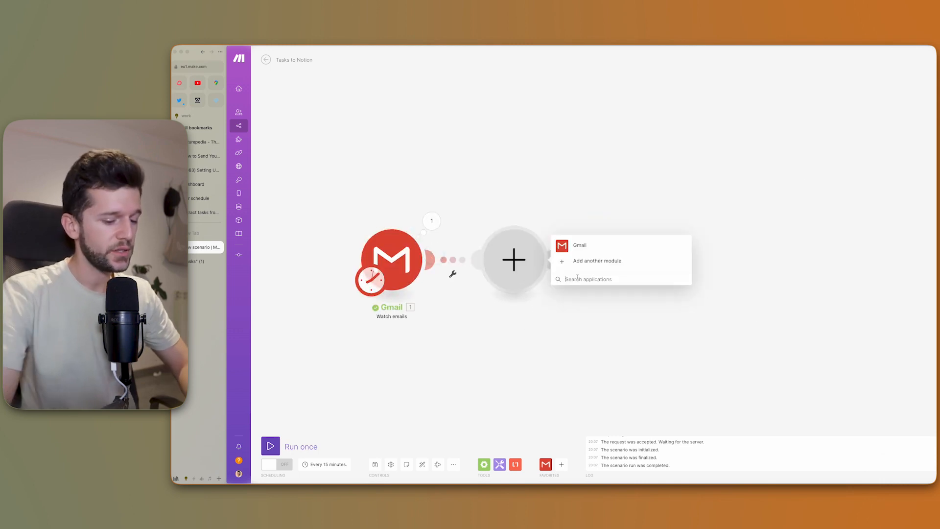
{"action": "type", "text": "notion"}
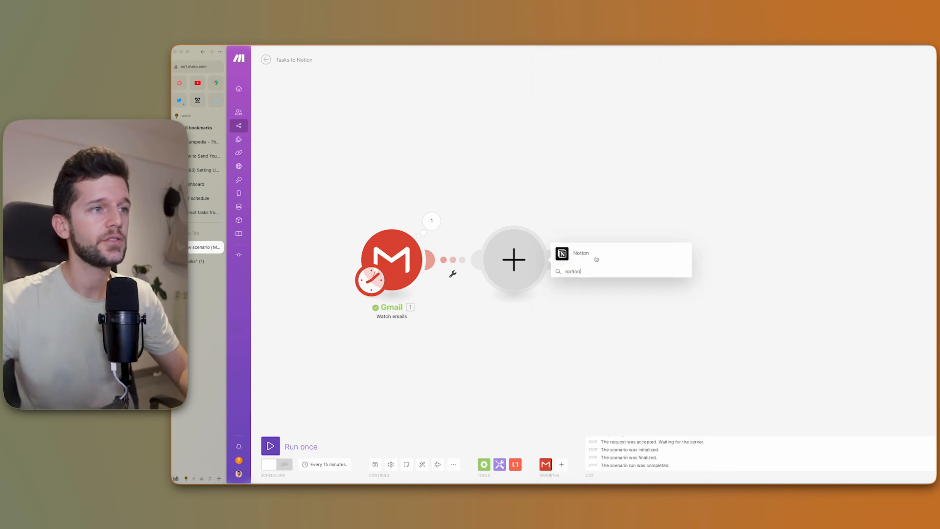
{"action": "left_click", "coordinate": [595, 258]}
{"action": "left_click", "coordinate": [595, 128]}
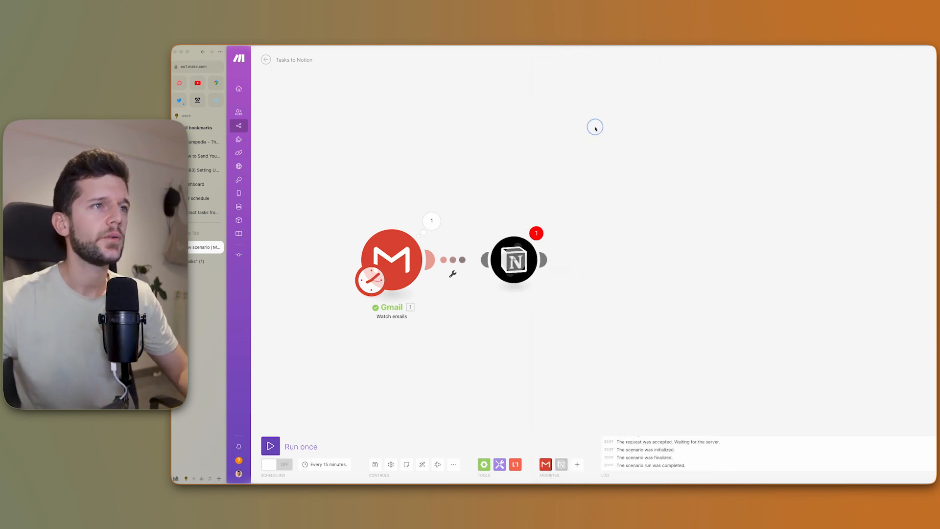
{"action": "left_click", "coordinate": [647, 234]}
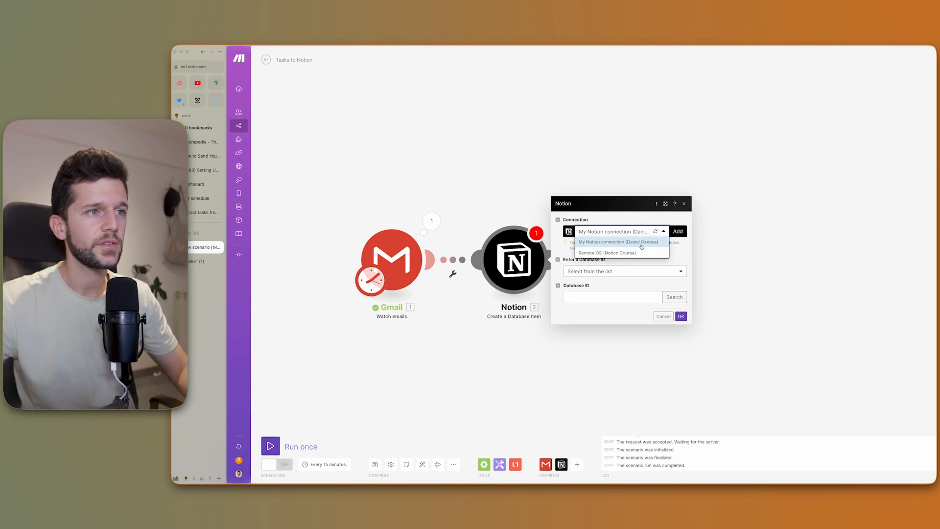
{"action": "left_click", "coordinate": [610, 242]}
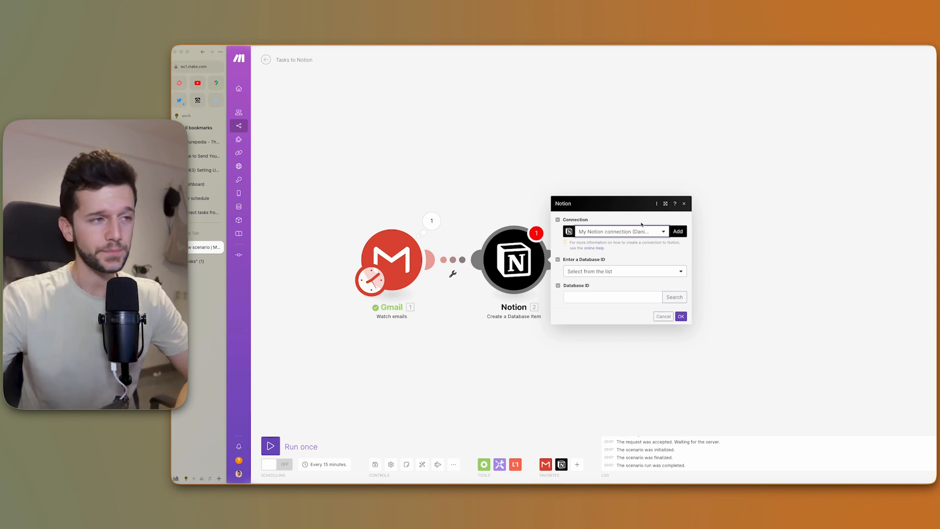
Switch to Notion, open the Tasks from email database as a full page, check its connections, and return to Make
{"action": "left_click", "coordinate": [496, 477]}
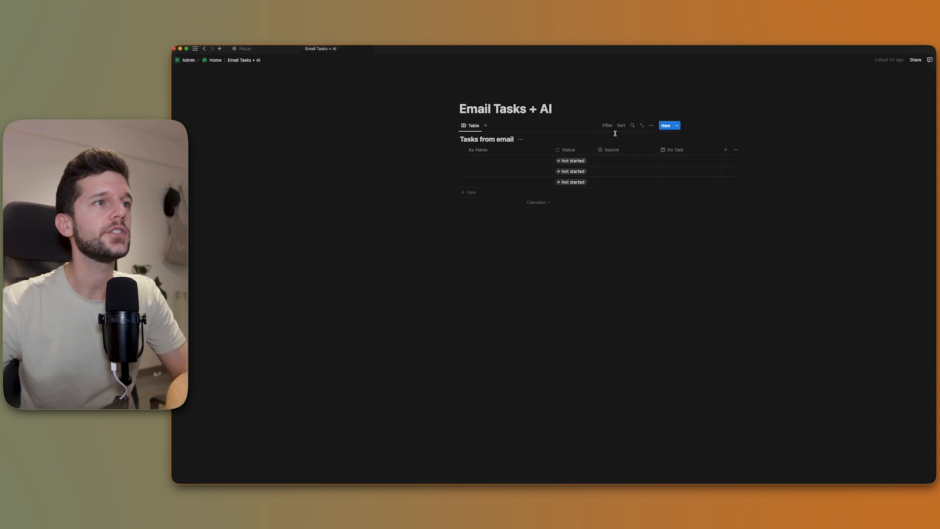
{"action": "left_click", "coordinate": [642, 126]}
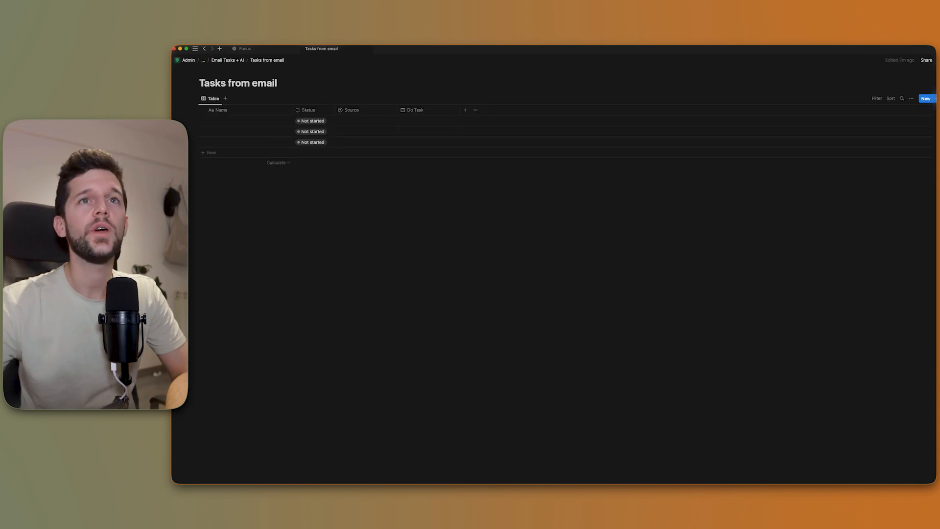
{"action": "left_click", "coordinate": [911, 98]}
{"action": "mouse_move", "coordinate": [911, 199]}
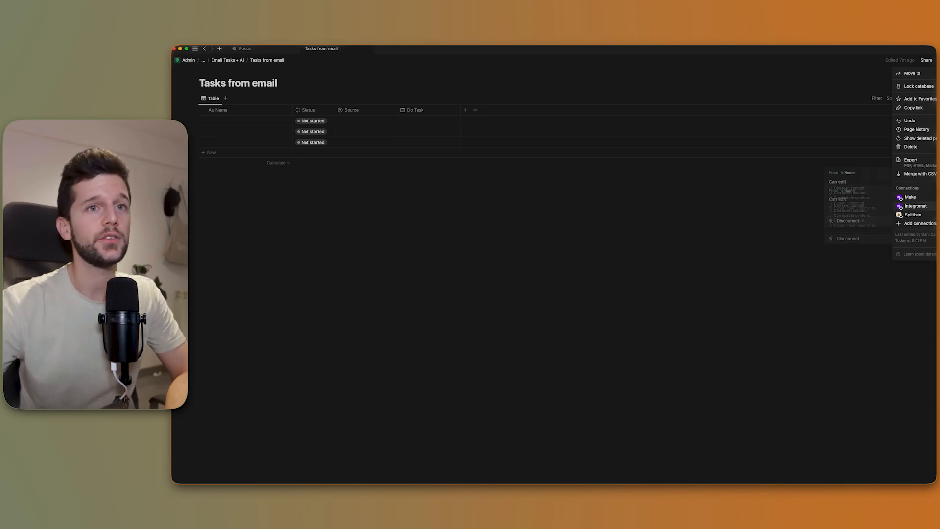
{"action": "left_click", "coordinate": [501, 197]}
{"action": "left_click", "coordinate": [459, 477]}
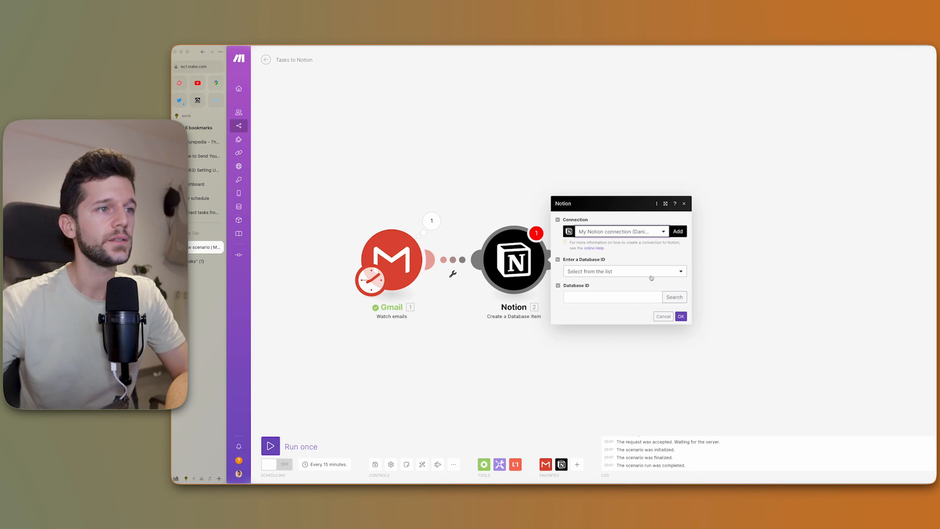
Search for the database "tasks from email" and use it as the module's Database ID
{"action": "left_click", "coordinate": [674, 297]}
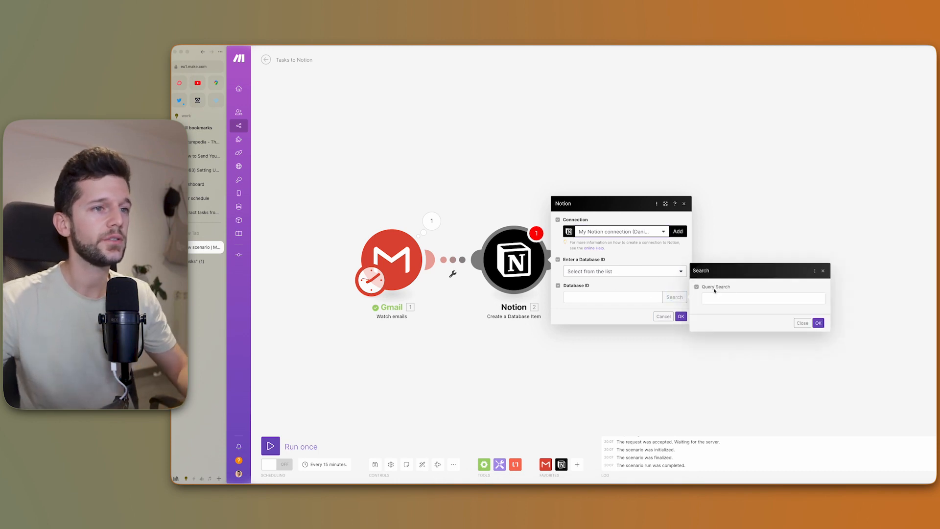
{"action": "left_click", "coordinate": [723, 296]}
{"action": "key", "text": "super+v"}
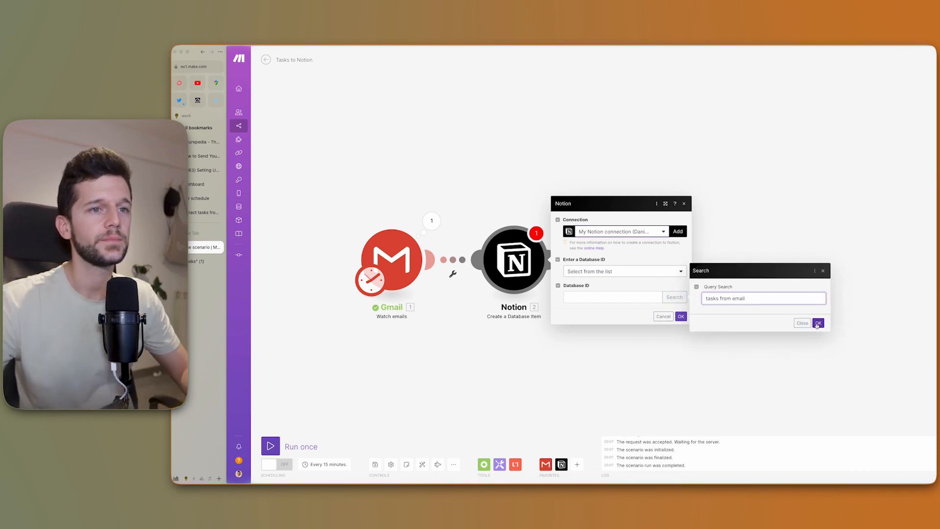
{"action": "left_click", "coordinate": [818, 323]}
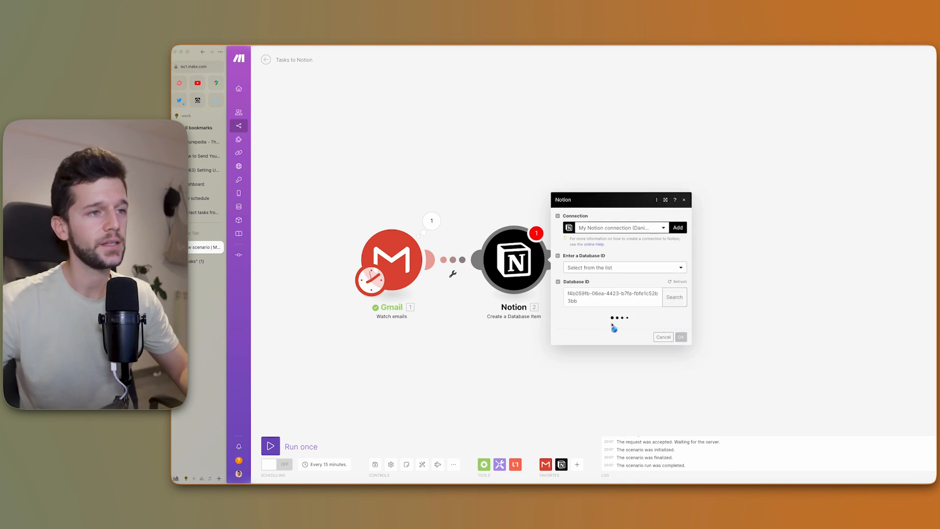
Set the database item's Name to "From Email:" followed by the Gmail Subject variable
{"action": "left_click", "coordinate": [590, 226]}
{"action": "type", "text": "From Email:"}
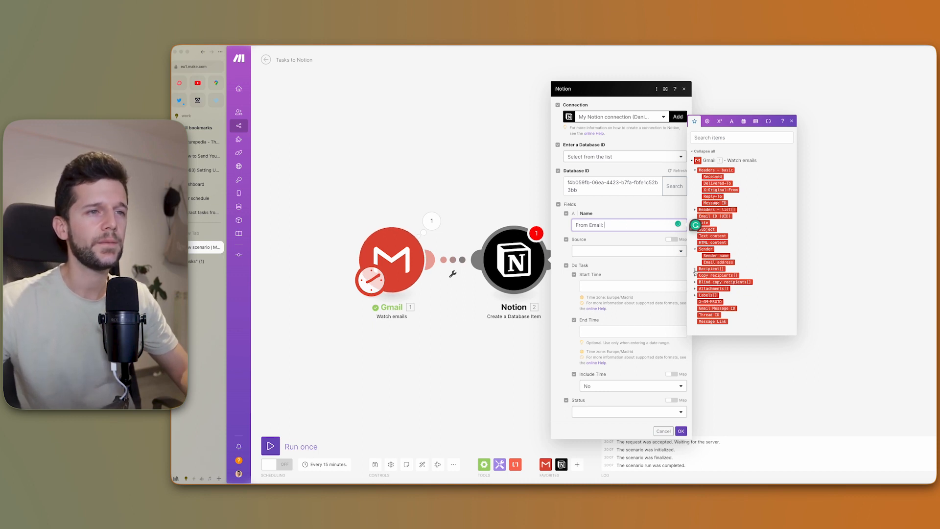
{"action": "left_click_drag", "start_coordinate": [706, 229], "coordinate": [602, 224]}
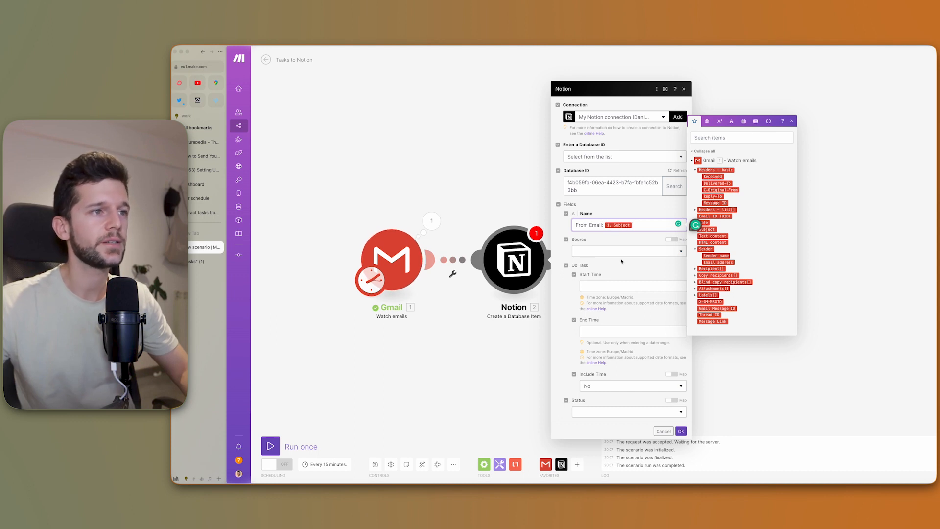
Set Source to From Email and Status to Not started, and save the Notion module
{"action": "left_click", "coordinate": [600, 251]}
{"action": "left_click", "coordinate": [589, 273]}
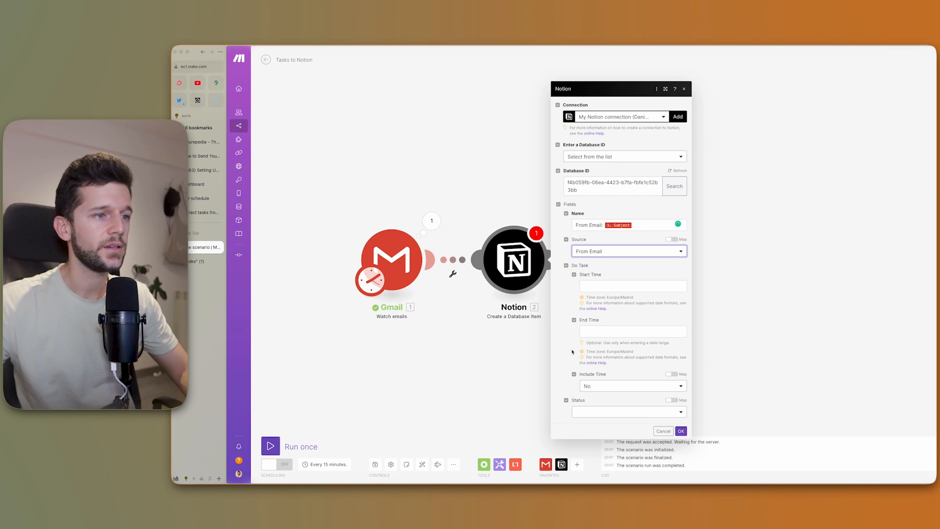
{"action": "left_click", "coordinate": [597, 410]}
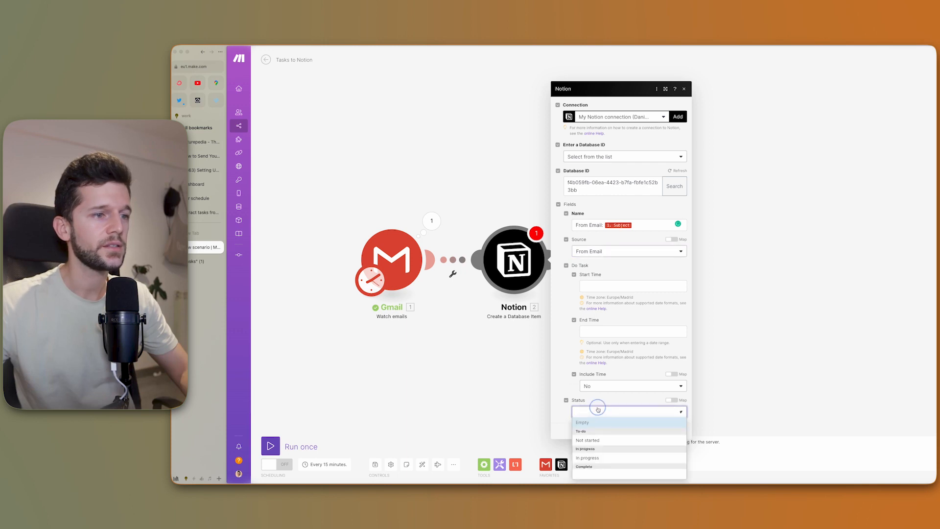
{"action": "left_click", "coordinate": [588, 440]}
{"action": "left_click", "coordinate": [682, 431]}
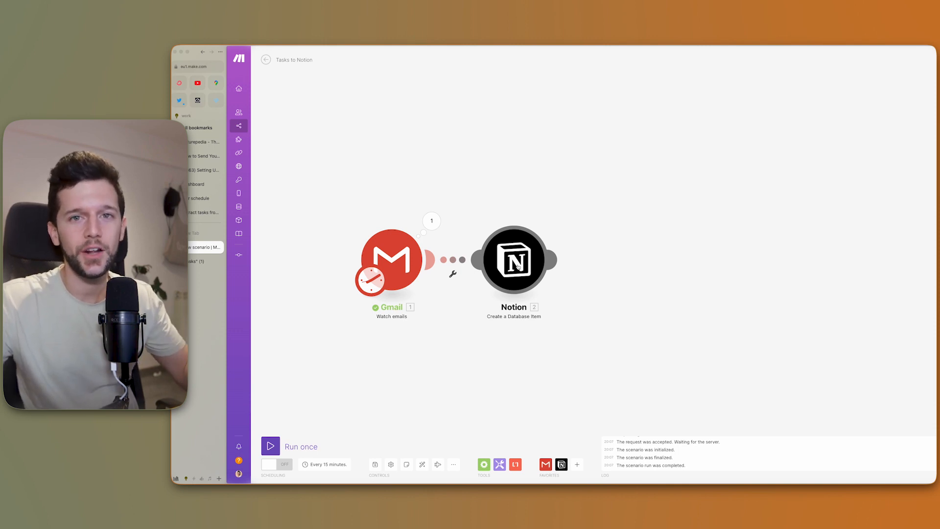
Add a Notion Append a Page Content module at the end and map its Page ID to the created item's Database Item ID
{"action": "left_click", "coordinate": [554, 260]}
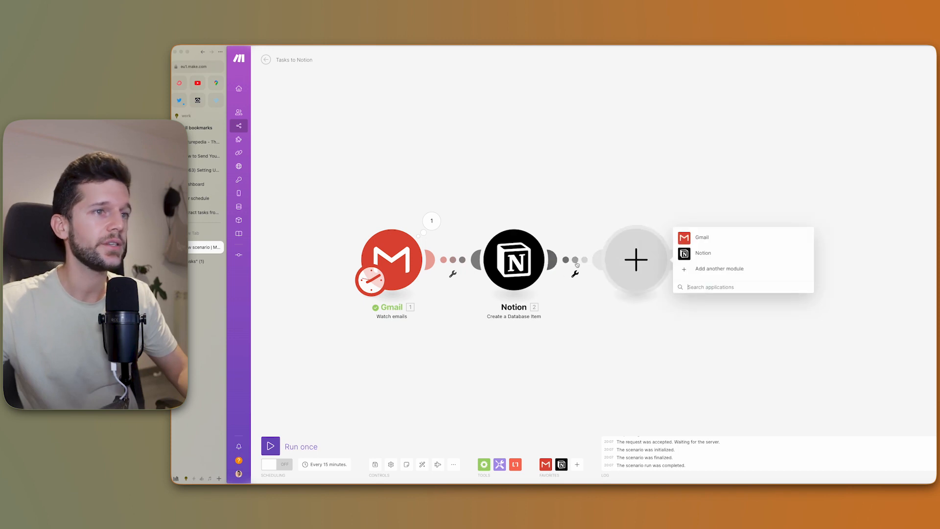
{"action": "left_click", "coordinate": [685, 251]}
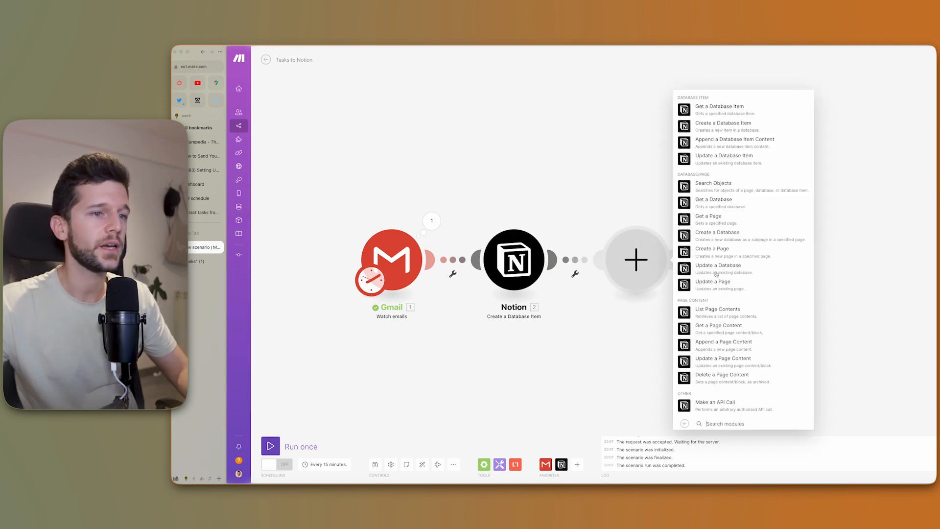
{"action": "left_click", "coordinate": [720, 349]}
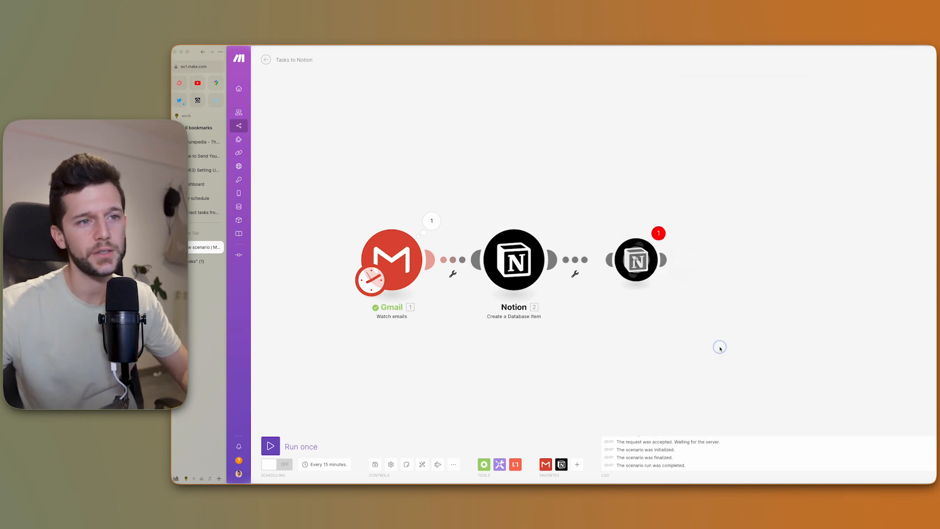
{"action": "left_click", "coordinate": [801, 263]}
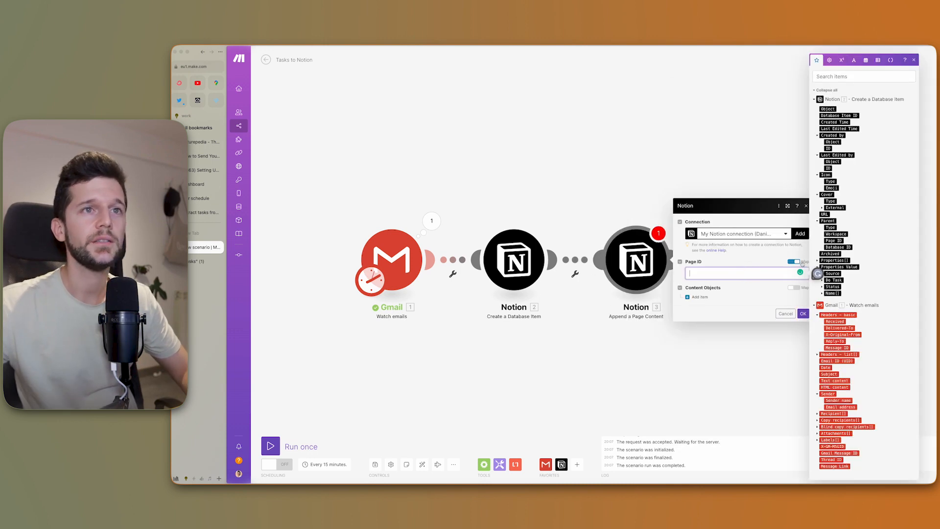
{"action": "left_click", "coordinate": [837, 115]}
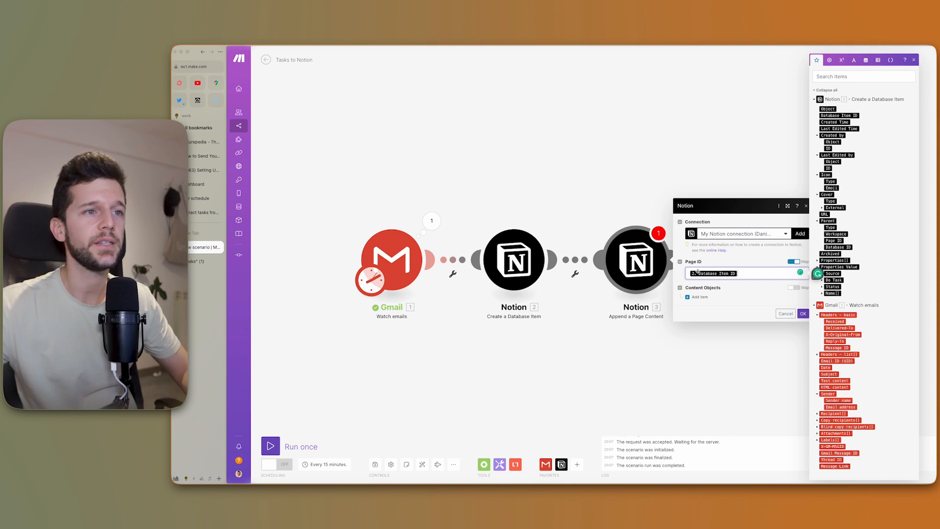
{"action": "left_click", "coordinate": [738, 261]}
Add a content object of type Paragraph to the Append a Page Content module
{"action": "left_click", "coordinate": [700, 297]}
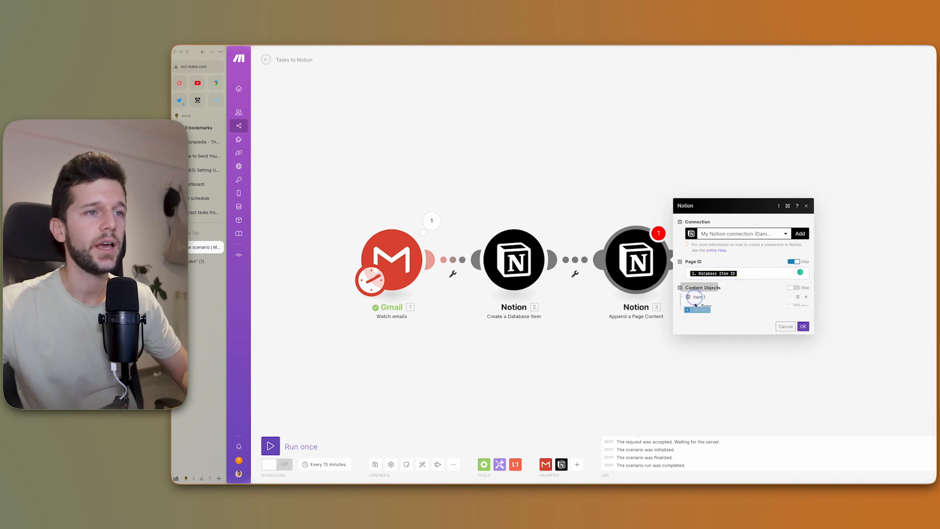
{"action": "left_click", "coordinate": [727, 298]}
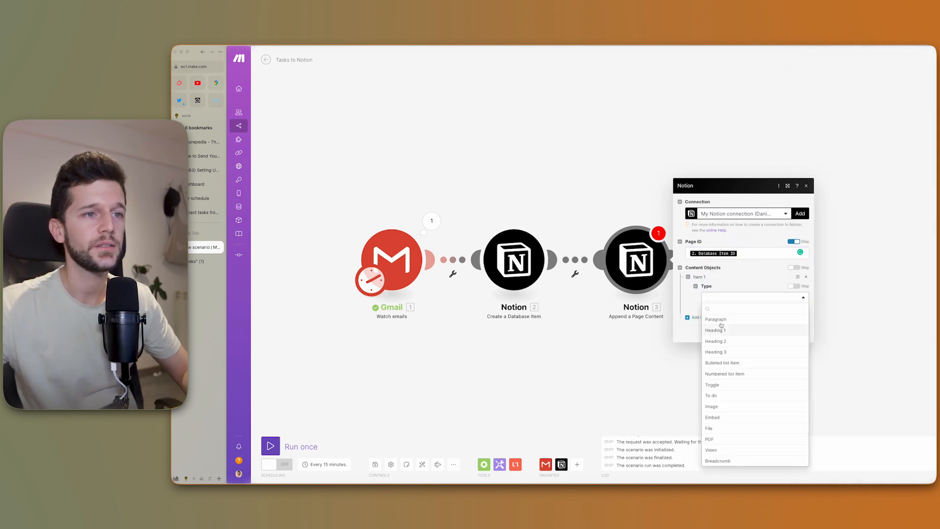
{"action": "left_click", "coordinate": [718, 320]}
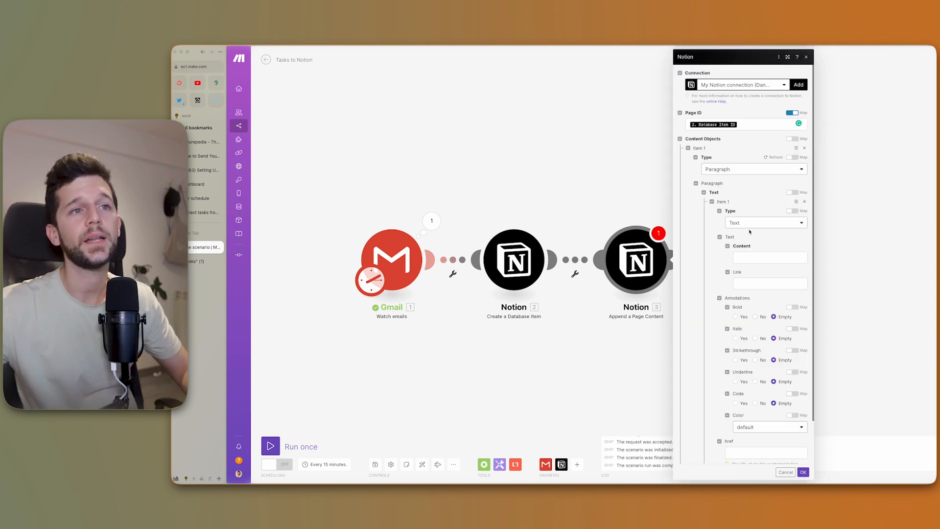
Set the paragraph's text content to "From:" followed by the Gmail Sender name and Email address variables
{"action": "left_click", "coordinate": [775, 257]}
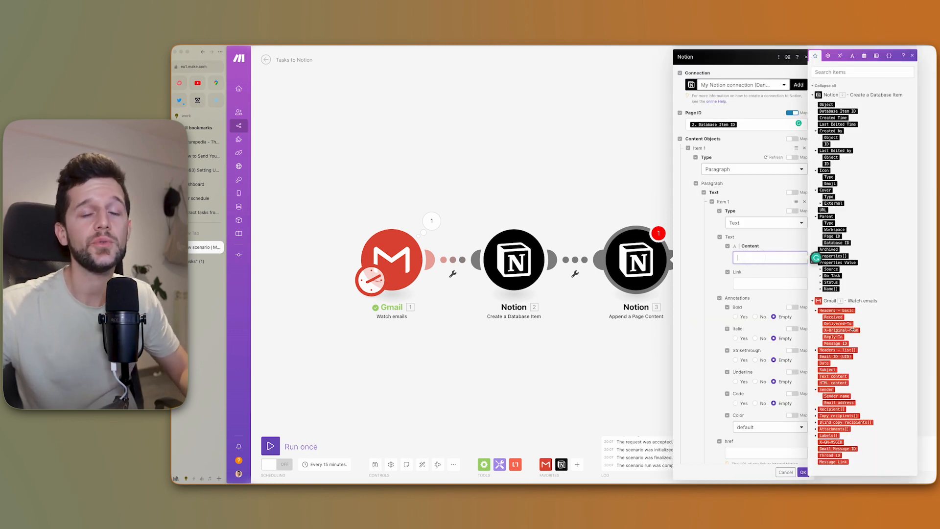
{"action": "type", "text": "From:"}
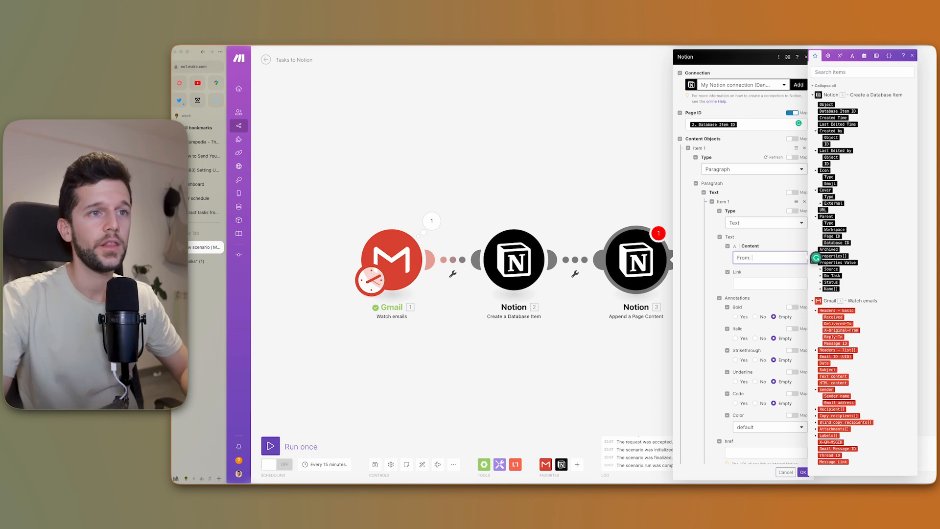
{"action": "left_click", "coordinate": [836, 395]}
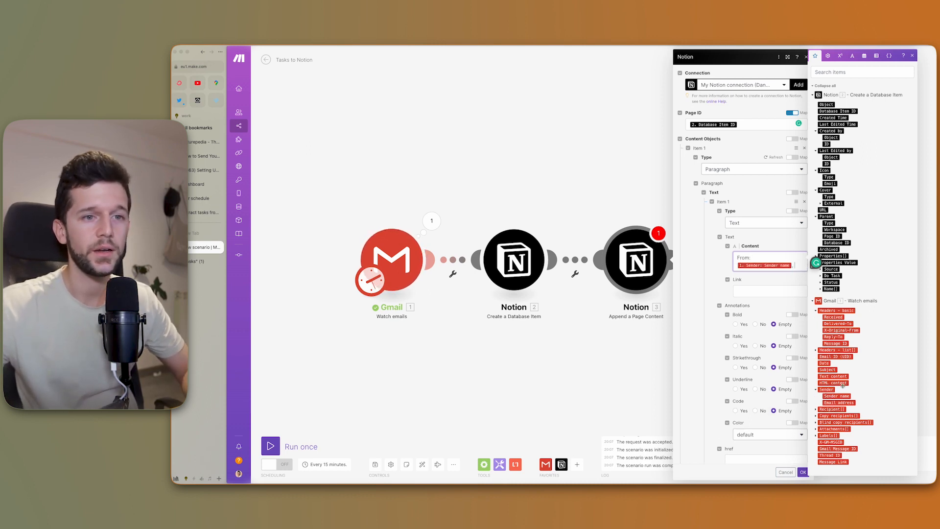
{"action": "left_click", "coordinate": [840, 403]}
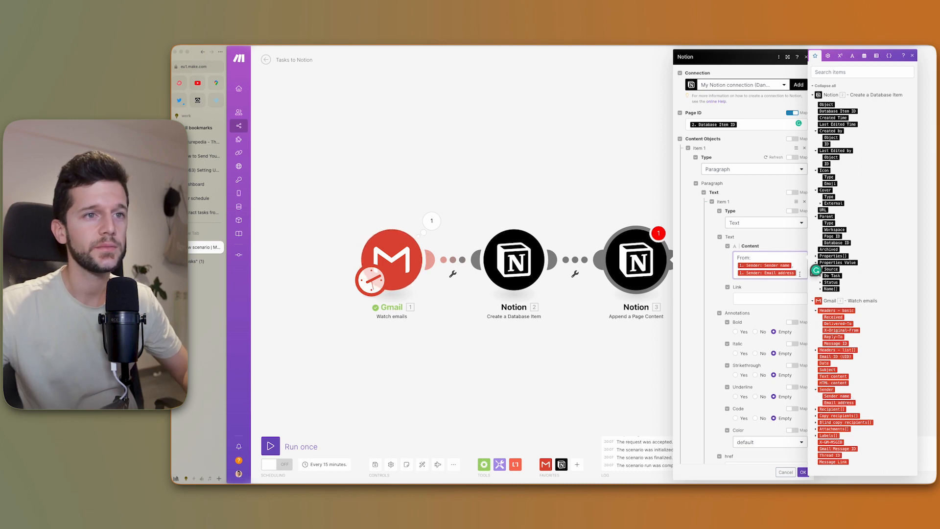
{"action": "key", "text": "Tab"}
Link the paragraph's "From:" text to the Gmail Message Link variable
{"action": "left_click_drag", "start_coordinate": [737, 256], "coordinate": [769, 301]}
{"action": "left_click", "coordinate": [769, 300]}
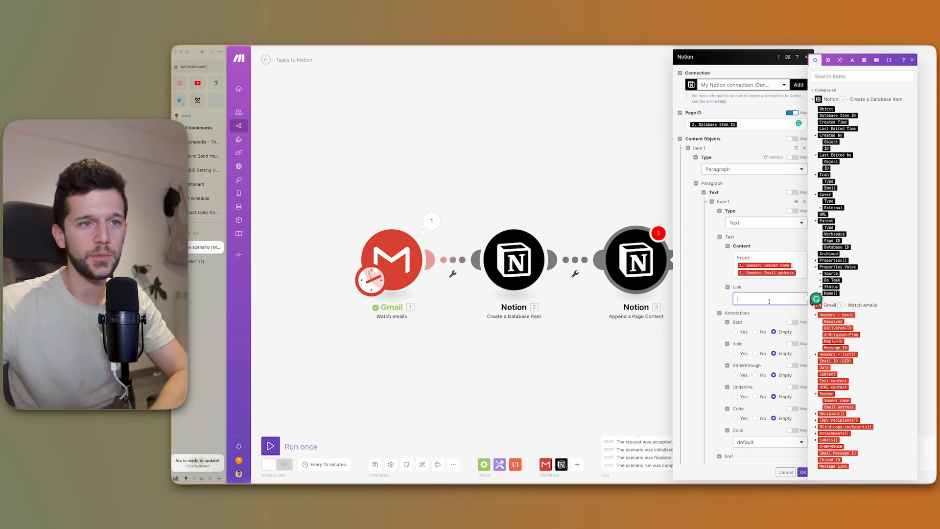
{"action": "left_click", "coordinate": [833, 466]}
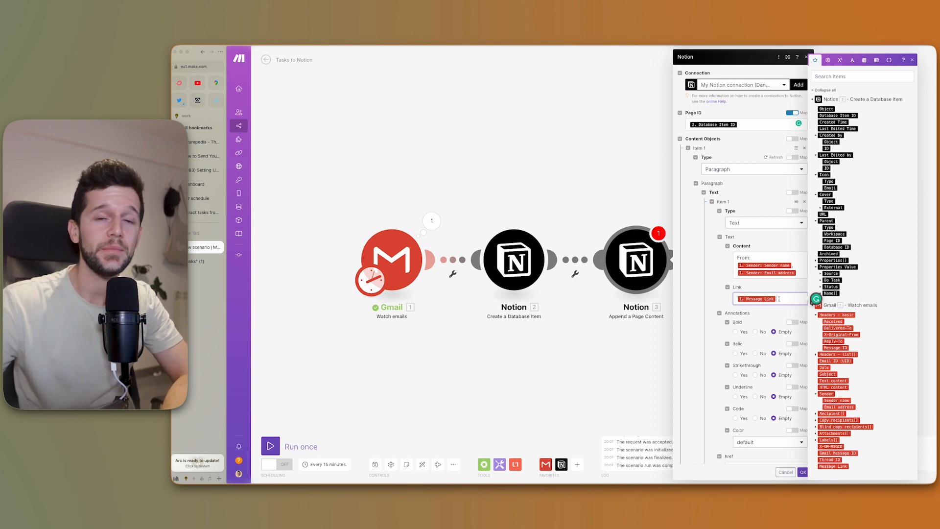
{"action": "left_click", "coordinate": [747, 257]}
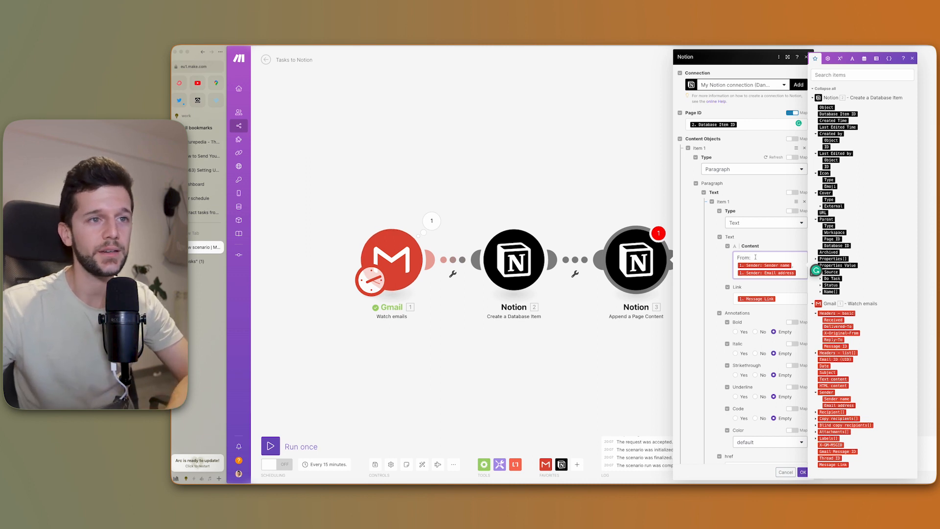
Add a second item to the paragraph's text and keep its type as Text
{"action": "scroll", "coordinate": [725, 437], "scroll_direction": "down", "scroll_amount": 2}
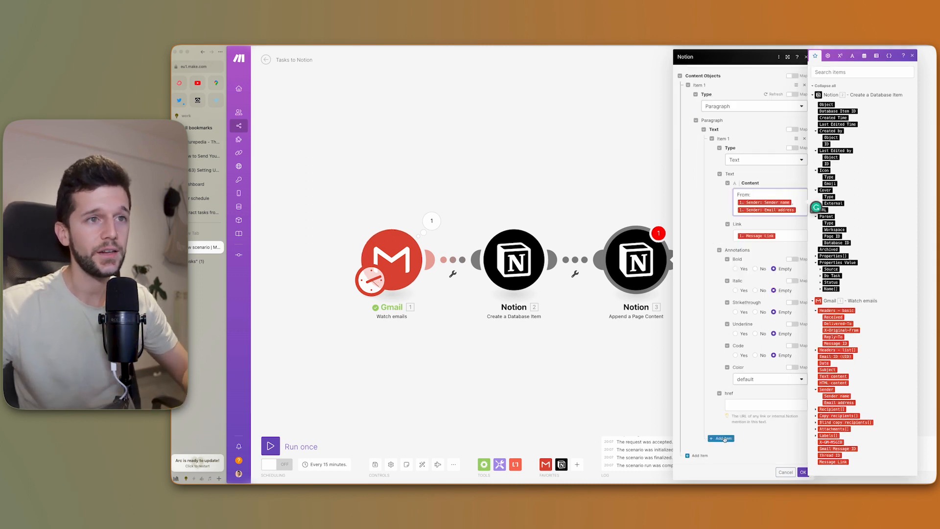
{"action": "left_click", "coordinate": [724, 439]}
{"action": "scroll", "coordinate": [743, 346], "scroll_direction": "down", "scroll_amount": 3}
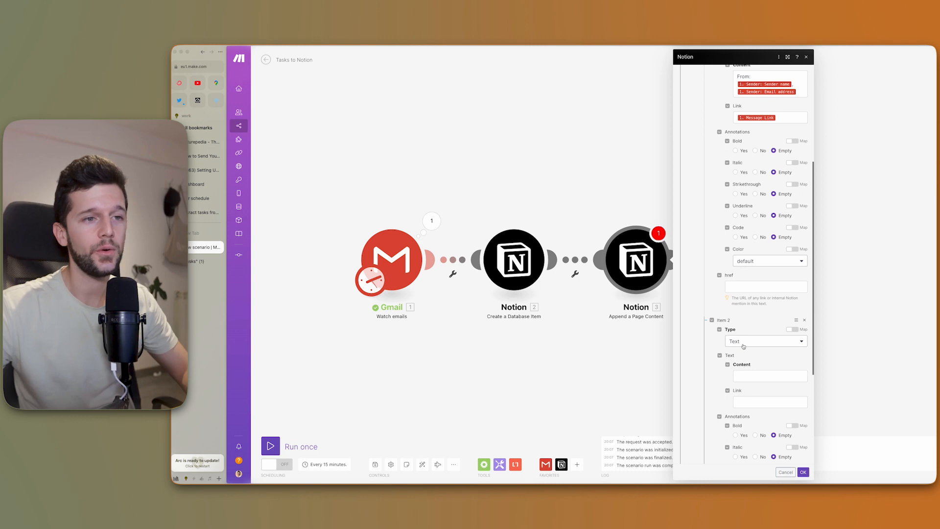
{"action": "left_click", "coordinate": [743, 346]}
{"action": "left_click", "coordinate": [743, 346]}
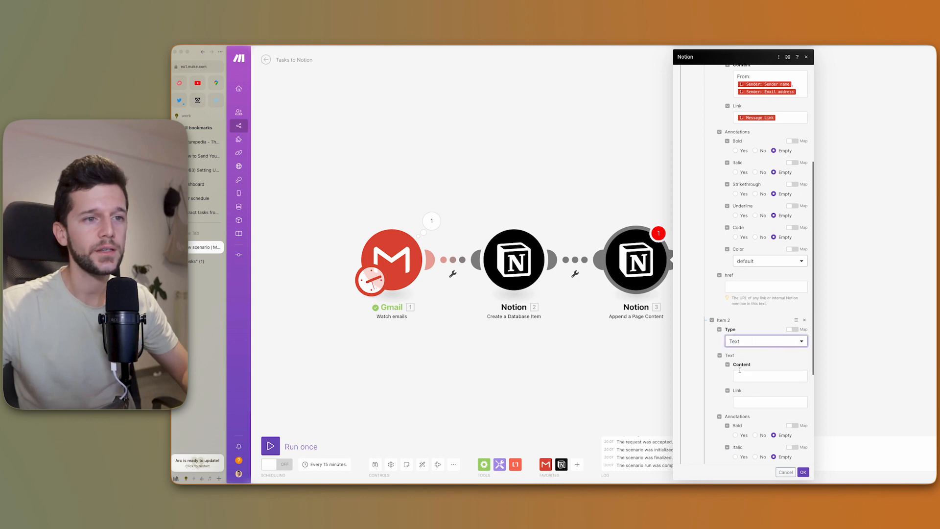
Set the second text item's content to the Gmail Text content variable and save the Append a Page Content module
{"action": "left_click", "coordinate": [740, 375]}
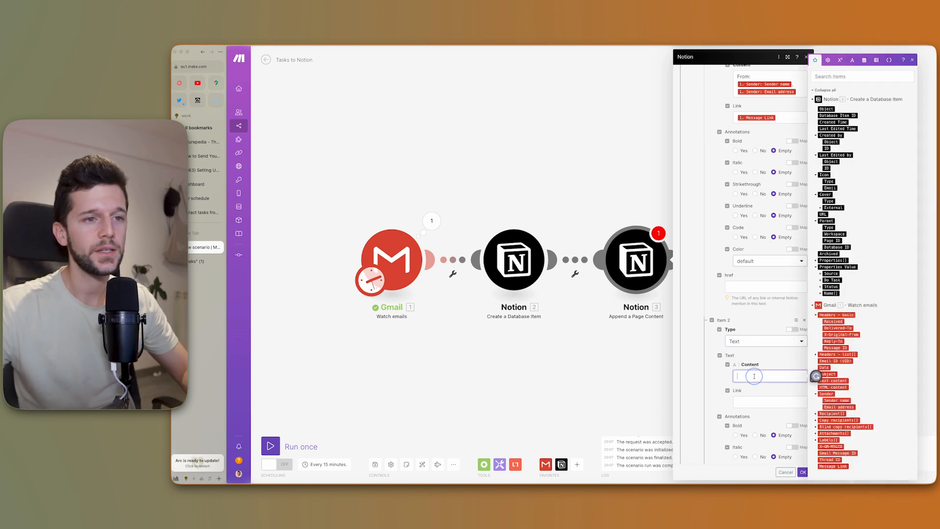
{"action": "left_click", "coordinate": [832, 381]}
{"action": "scroll", "coordinate": [744, 291], "scroll_direction": "down", "scroll_amount": 3}
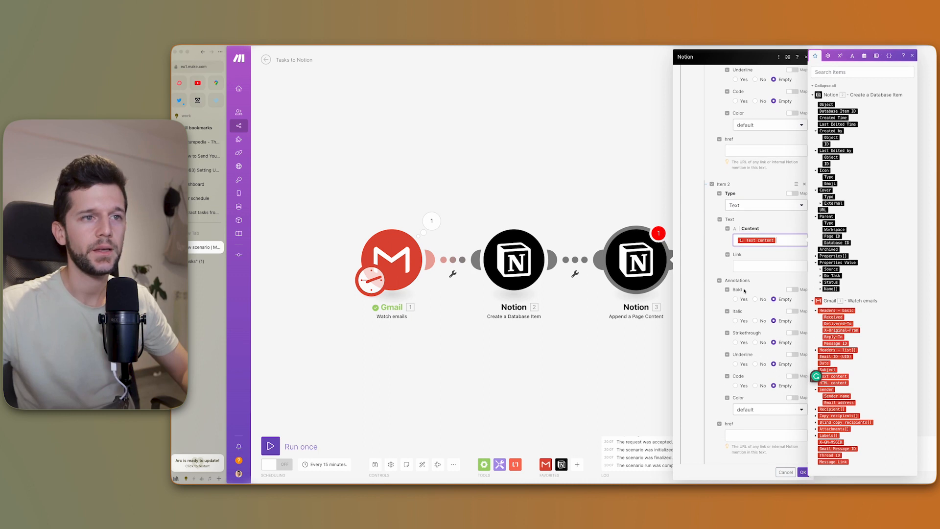
{"action": "scroll", "coordinate": [744, 290], "scroll_direction": "down", "scroll_amount": 1}
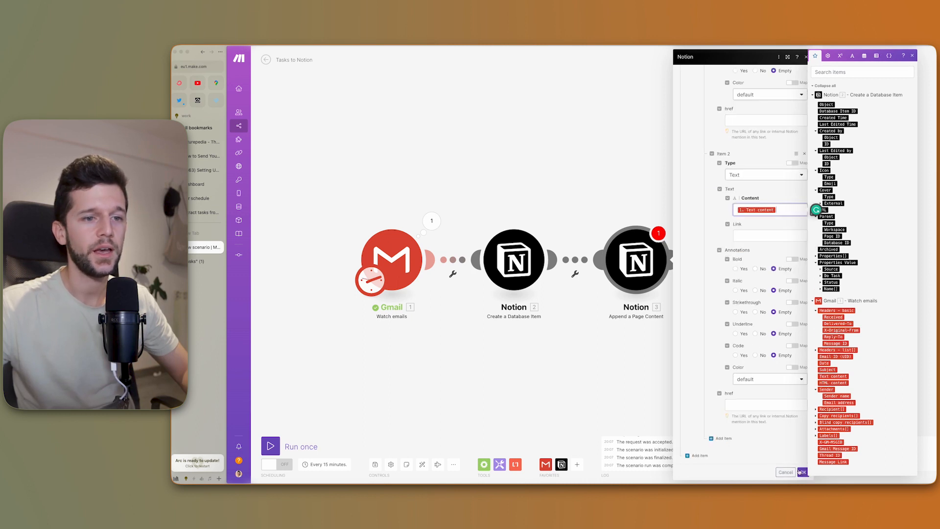
{"action": "left_click", "coordinate": [801, 471]}
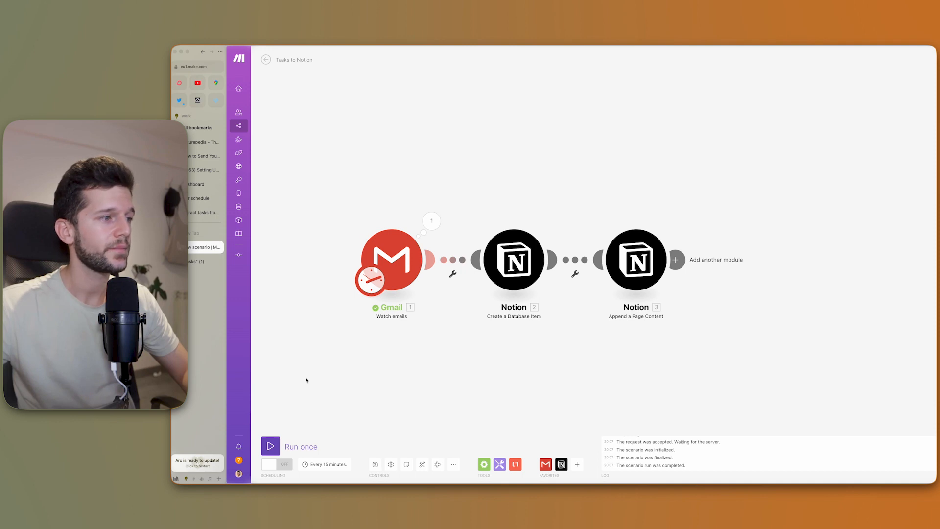
Set the Gmail trigger to start from the first email in the list and run the scenario once
{"action": "right_click", "coordinate": [497, 244]}
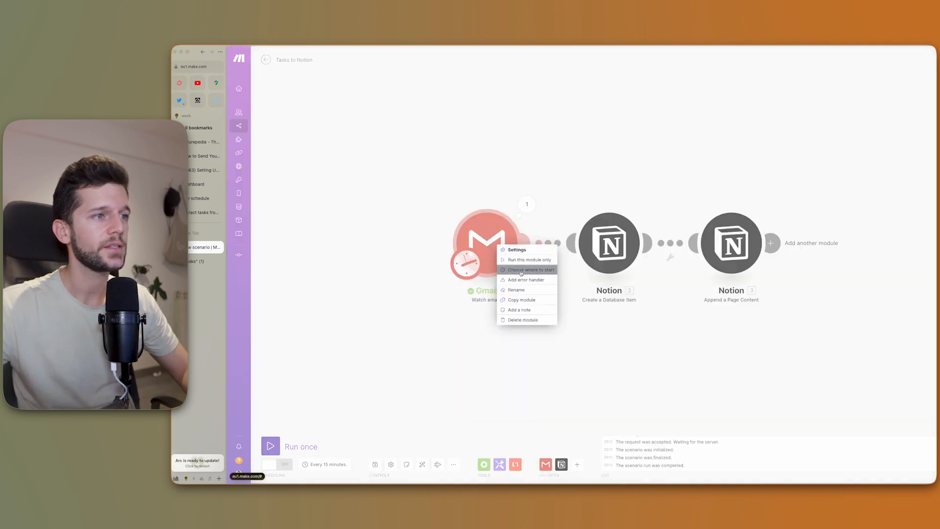
{"action": "left_click", "coordinate": [520, 269]}
{"action": "left_click", "coordinate": [544, 265]}
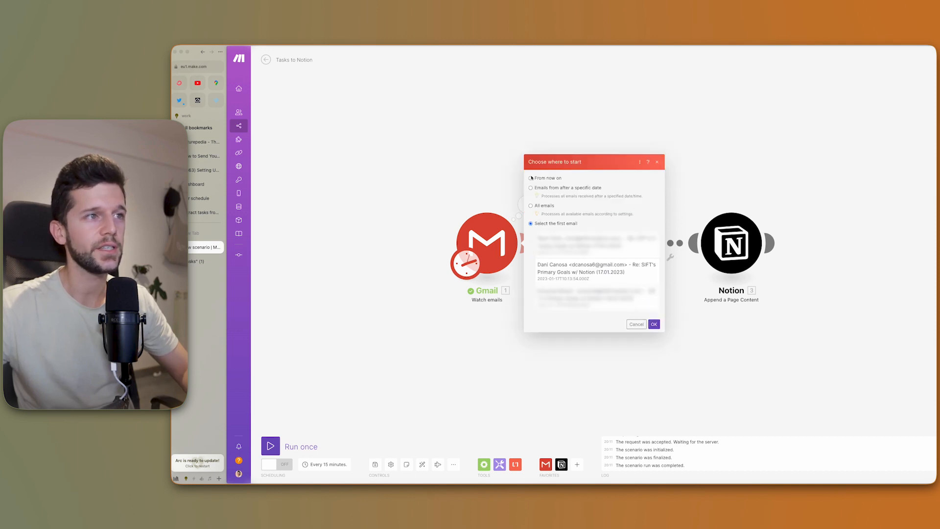
{"action": "left_click", "coordinate": [582, 245]}
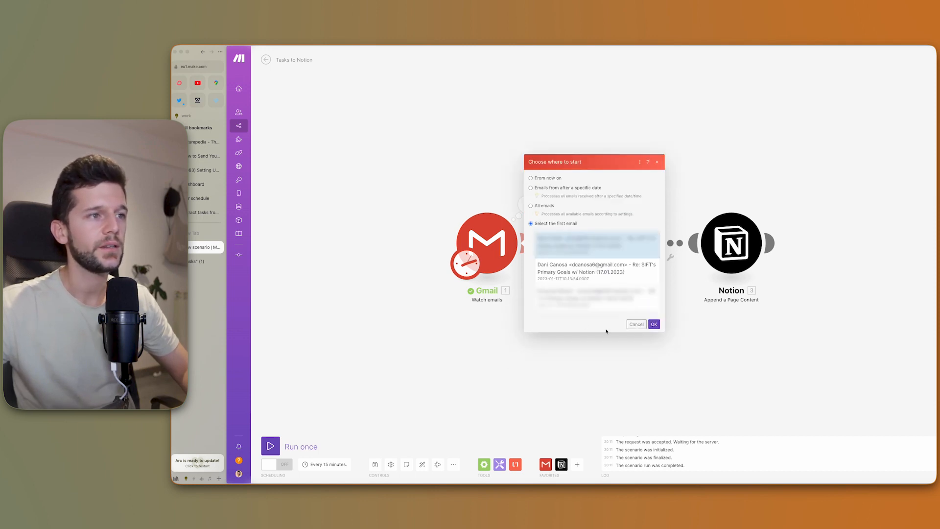
{"action": "left_click", "coordinate": [654, 324]}
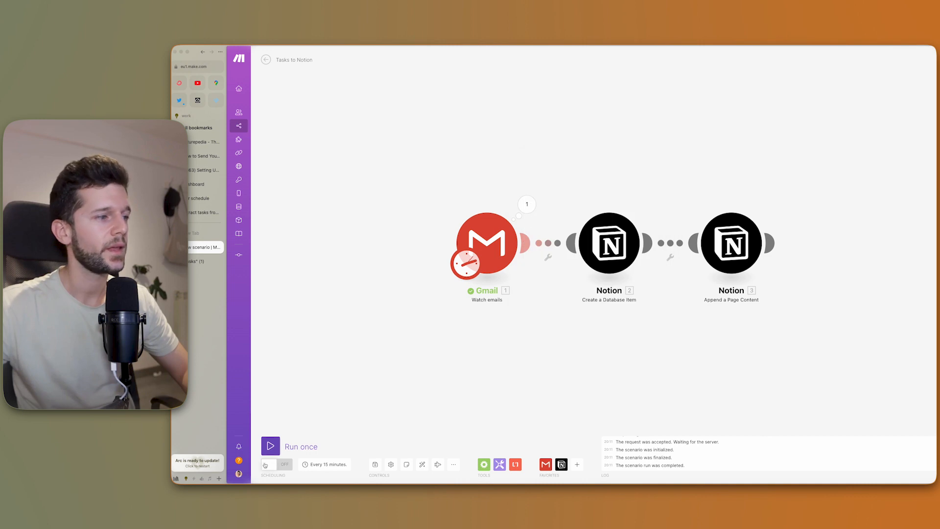
{"action": "left_click", "coordinate": [270, 446]}
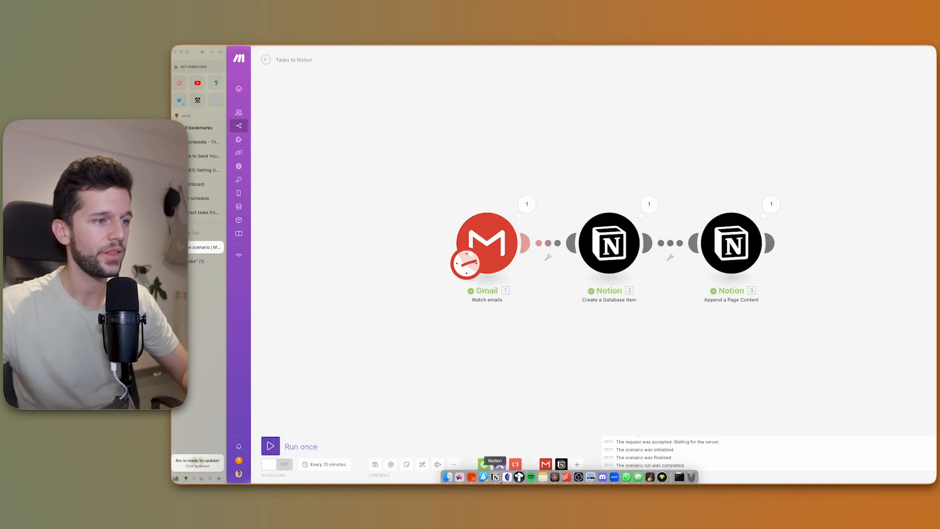
Switch to Notion and review the page content of the new "From Email: Re: SIFT's Primary Goals w/ Notion" item
{"action": "left_click", "coordinate": [495, 477]}
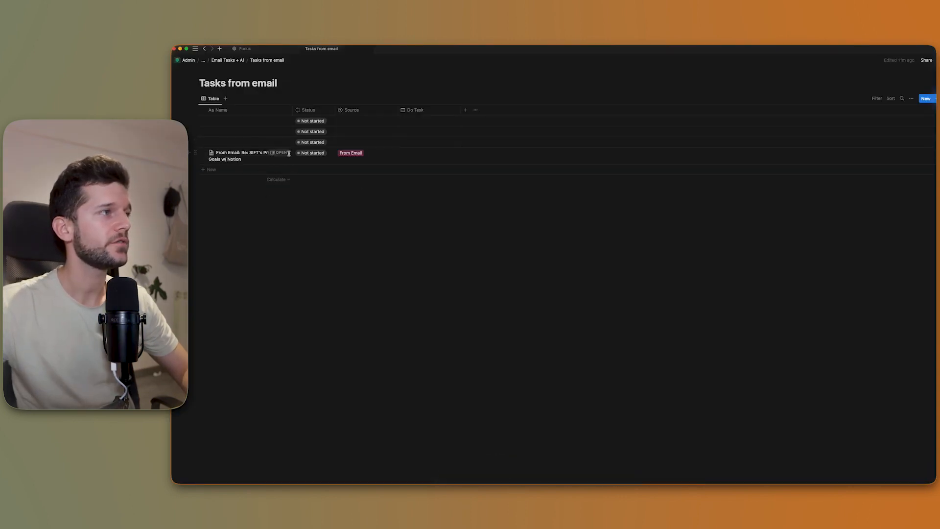
{"action": "left_click", "coordinate": [279, 152]}
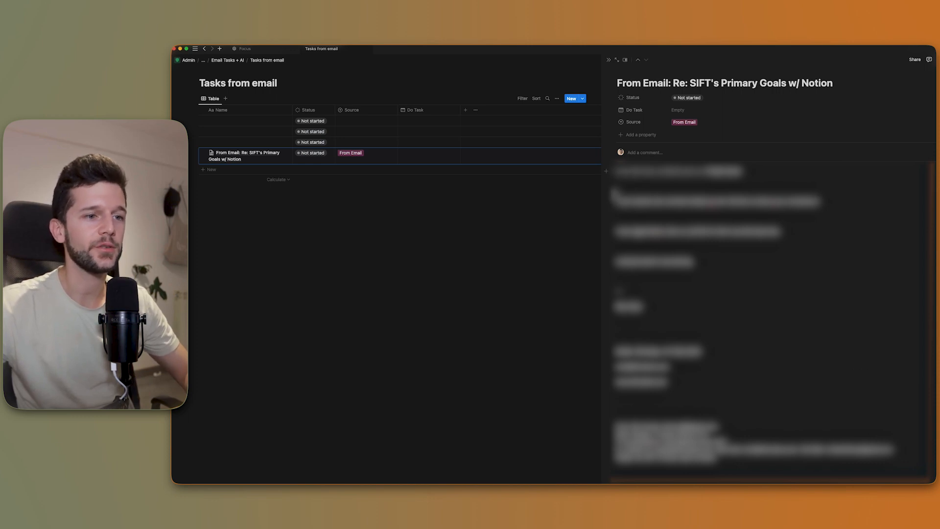
{"action": "left_click", "coordinate": [609, 60]}
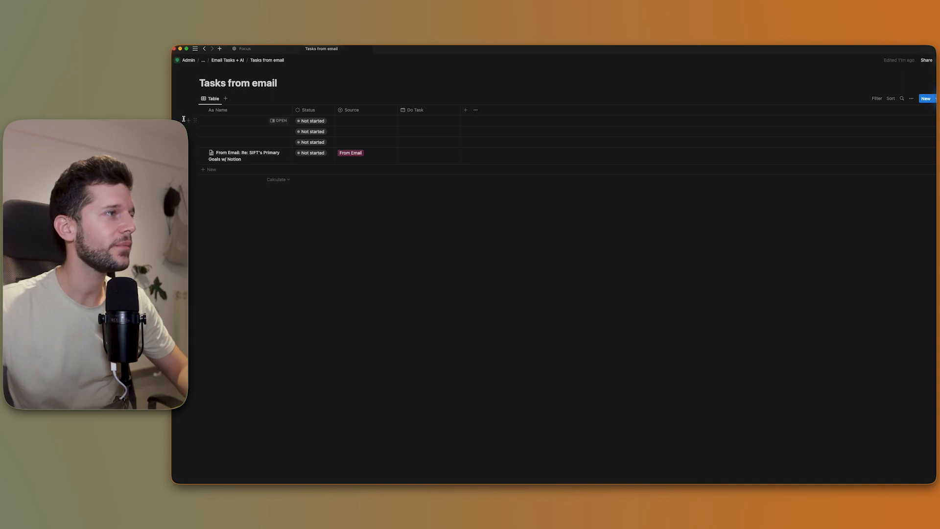
Delete the three empty rows from the Tasks from email database
{"action": "left_click_drag", "start_coordinate": [184, 119], "coordinate": [230, 144]}
{"action": "key", "text": "Delete"}
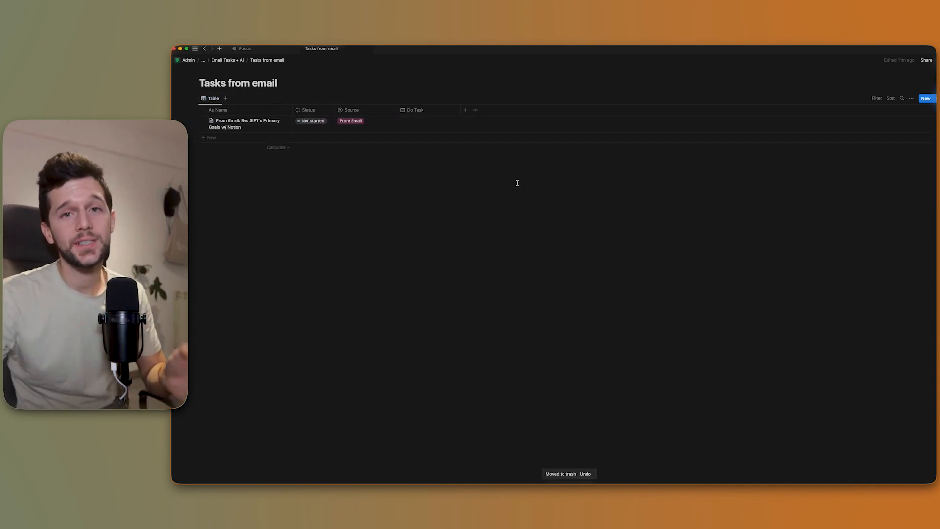
Enable sub-items for the Tasks from email database, naming the relations "SubTask" and "Parent email"
{"action": "left_click", "coordinate": [911, 99]}
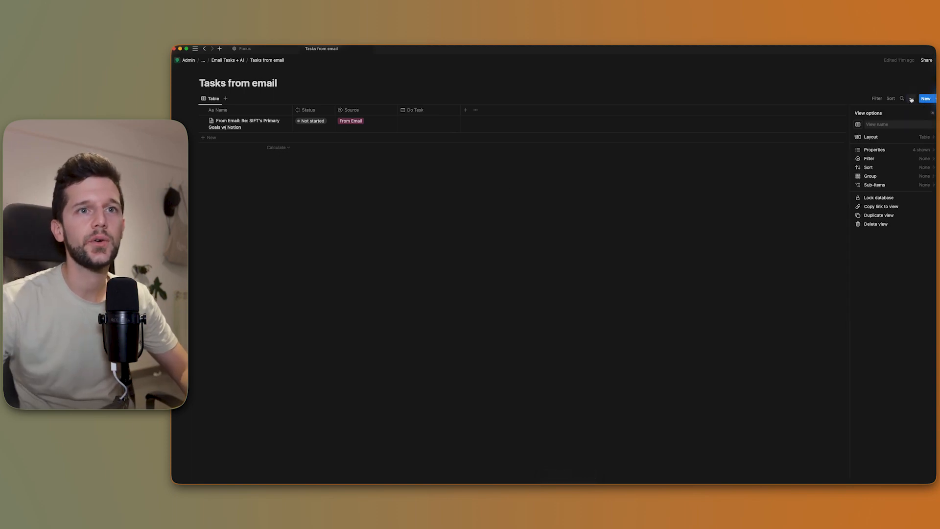
{"action": "left_click", "coordinate": [890, 186]}
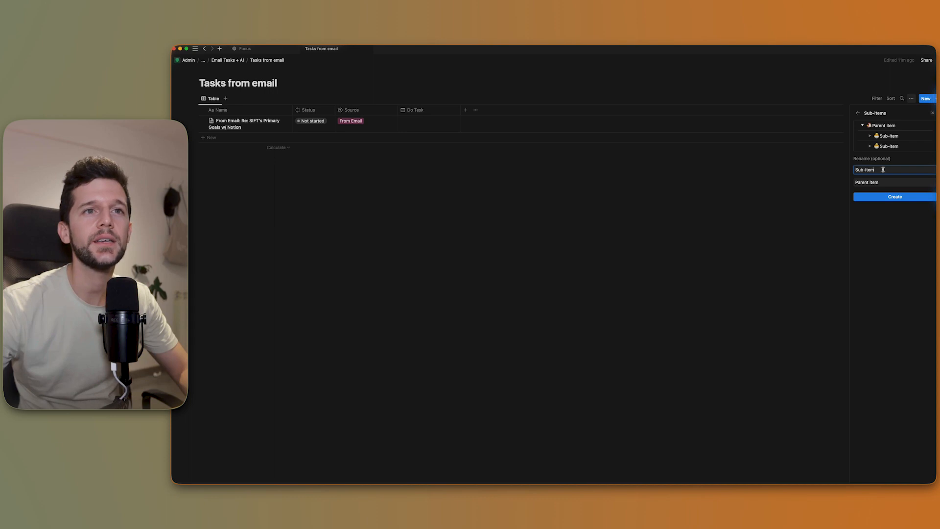
{"action": "key", "text": "super+a"}
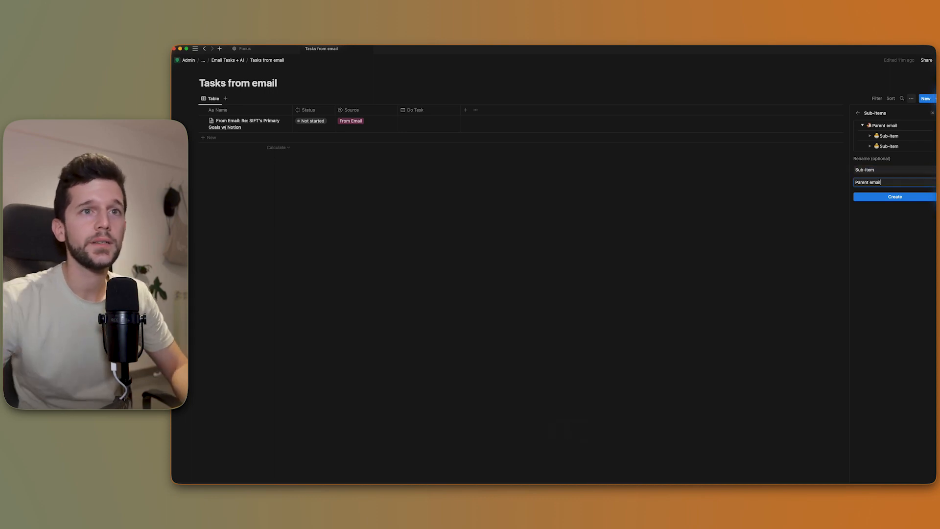
{"action": "left_click", "coordinate": [865, 169]}
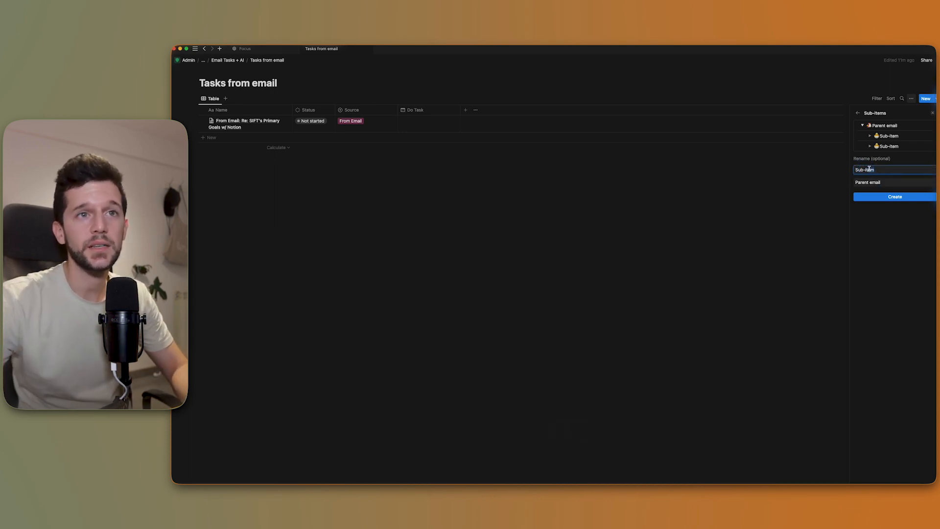
{"action": "key", "text": "BackSpace"}
{"action": "key", "text": "BackSpace"}
{"action": "type", "text": "Task"}
{"action": "left_click", "coordinate": [886, 197]}
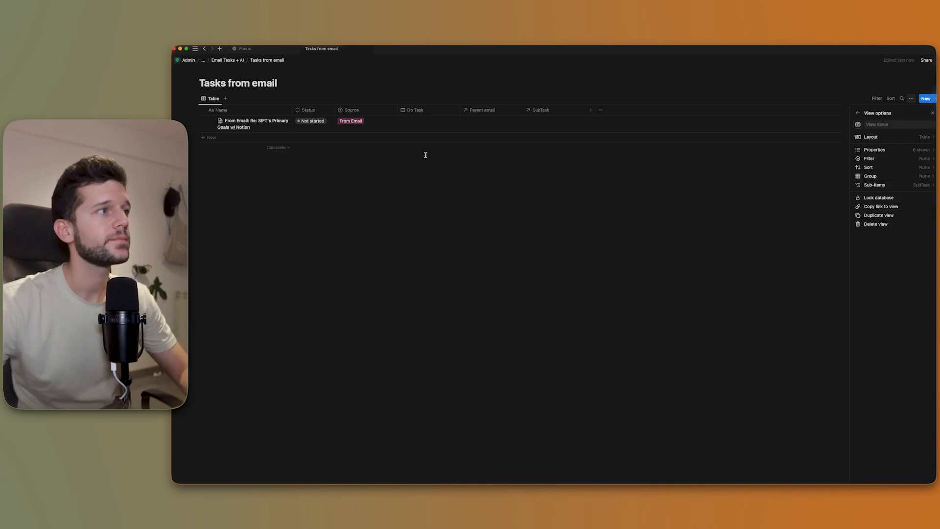
{"action": "left_click", "coordinate": [932, 114]}
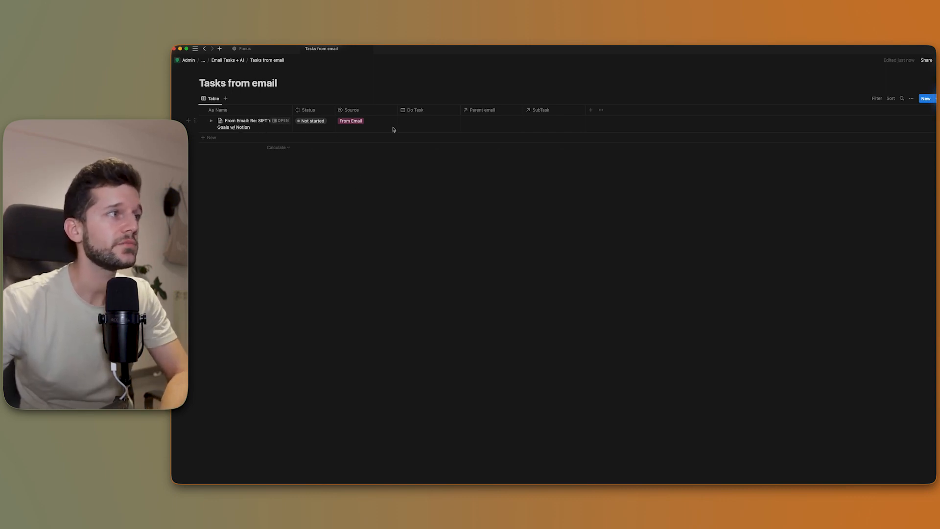
Create a page named "Subtask" in the email item's SubTask relation and delete that sub-item row
{"action": "left_click", "coordinate": [544, 124]}
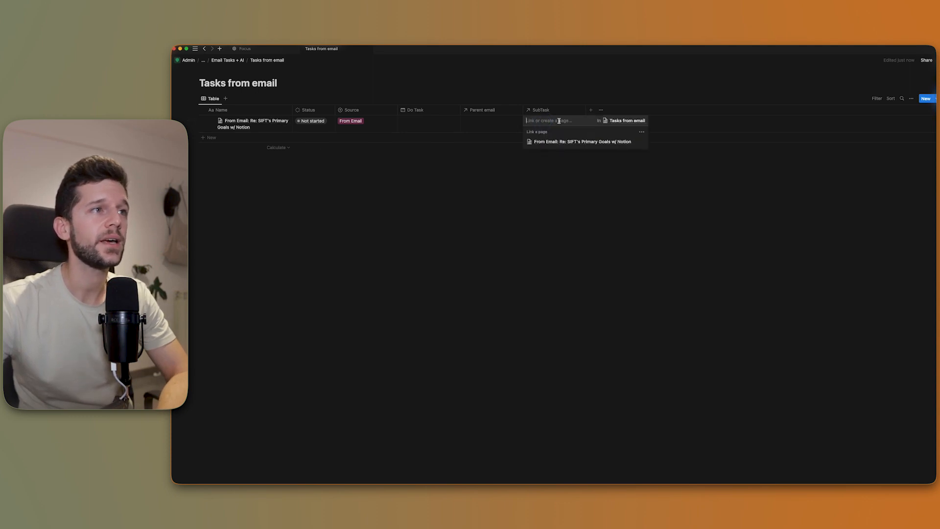
{"action": "type", "text": "Subtask"}
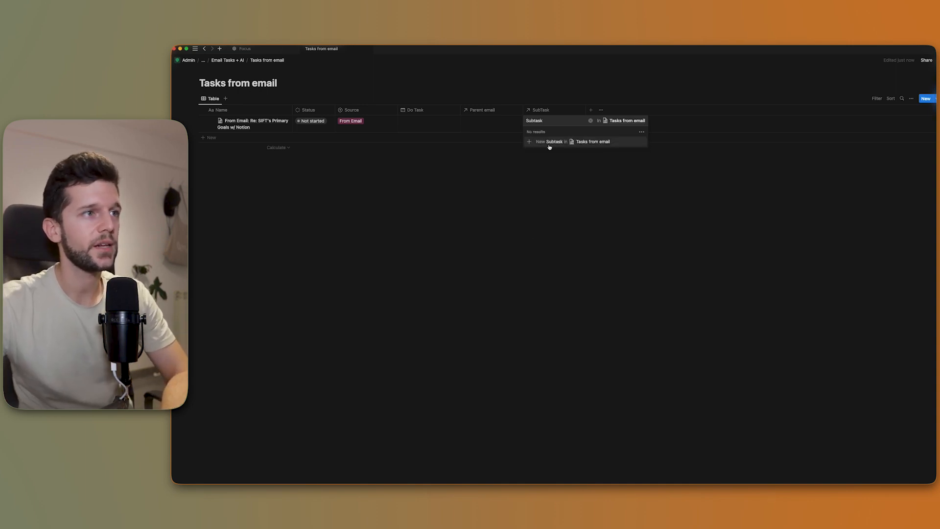
{"action": "left_click", "coordinate": [549, 145]}
{"action": "key", "text": "Escape"}
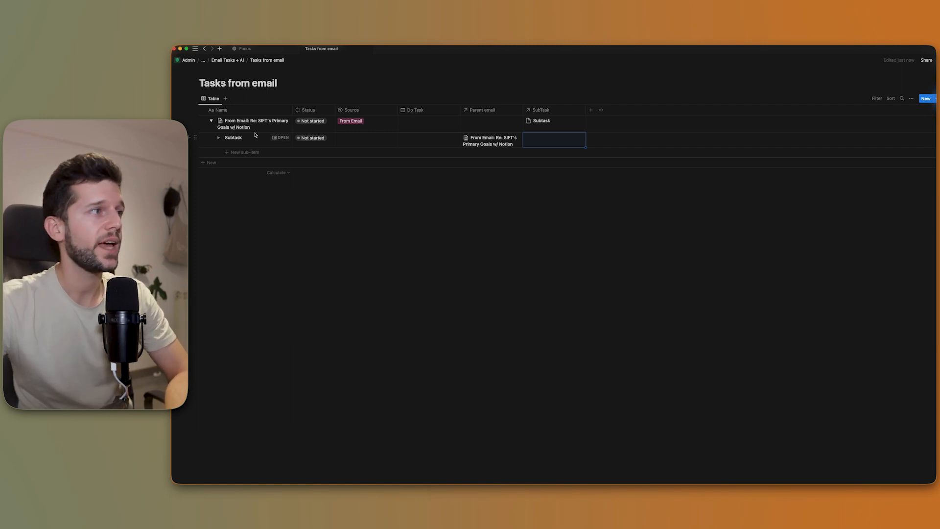
{"action": "left_click", "coordinate": [195, 137]}
{"action": "key", "text": "Delete"}
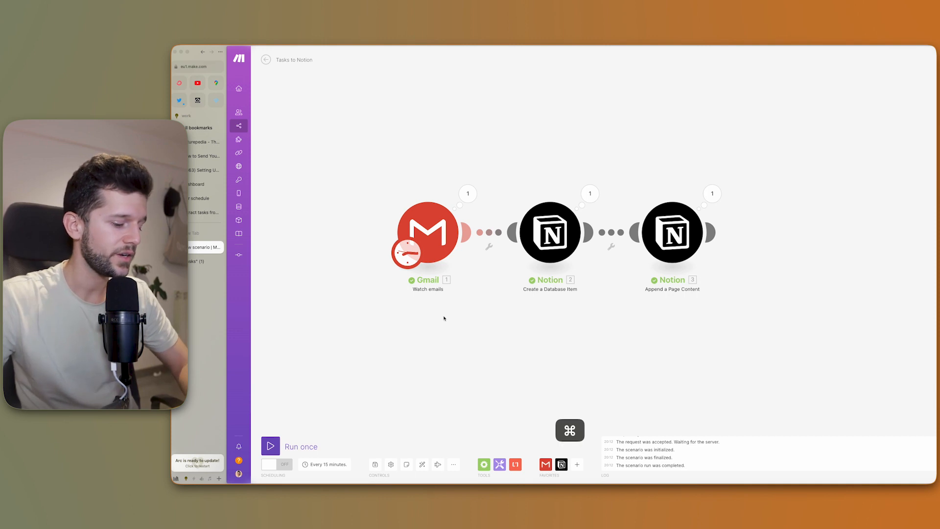
Switch to the browser, open openai.com in a new tab and look at its ChatGPT research release banner
{"action": "key", "text": "super+t"}
{"action": "type", "text": "o"}
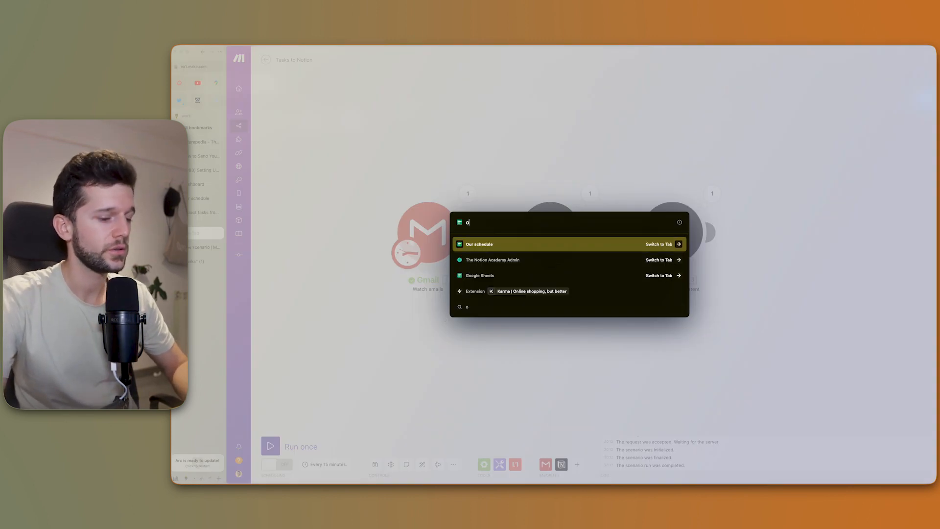
{"action": "type", "text": "penai.com"}
{"action": "key", "text": "Return"}
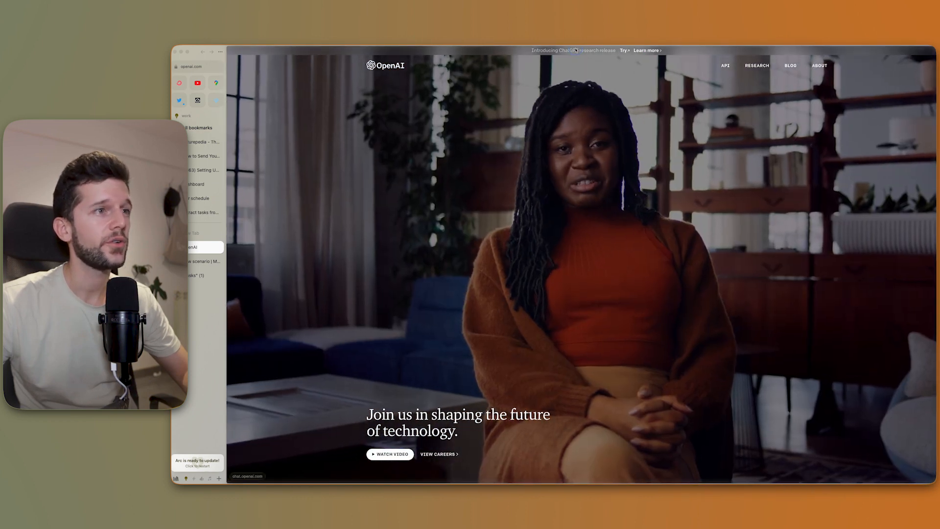
{"action": "left_click", "coordinate": [576, 50]}
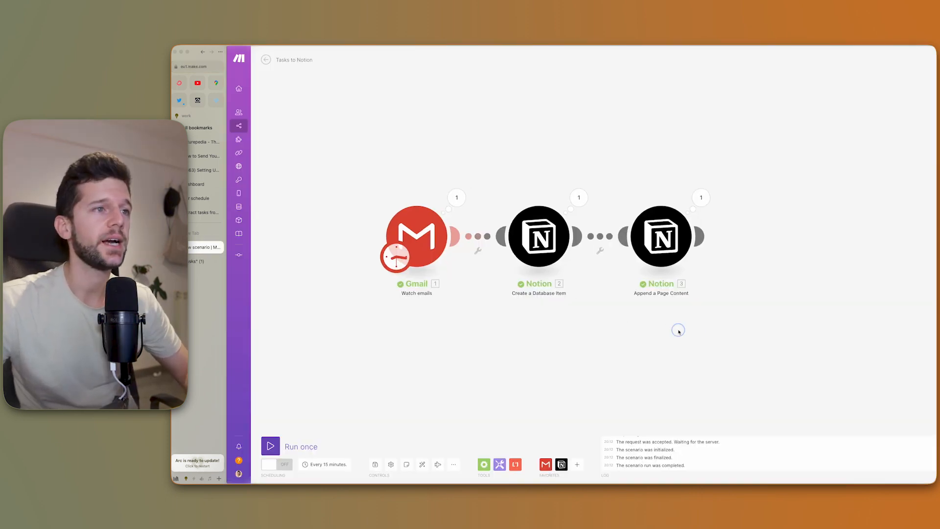
Add an OpenAI GPT-3 Create a Completion module after the Append a Page Content module in the Make scenario
{"action": "left_click", "coordinate": [679, 331]}
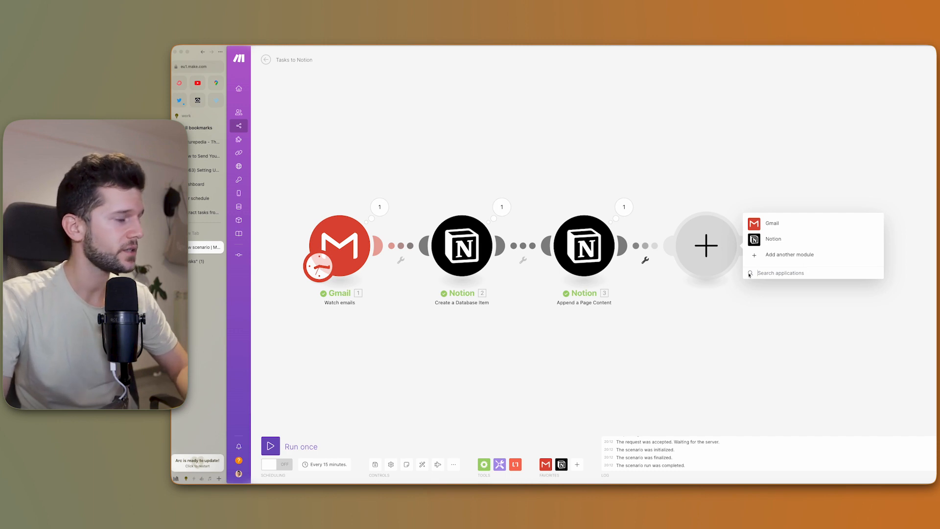
{"action": "type", "text": "openai"}
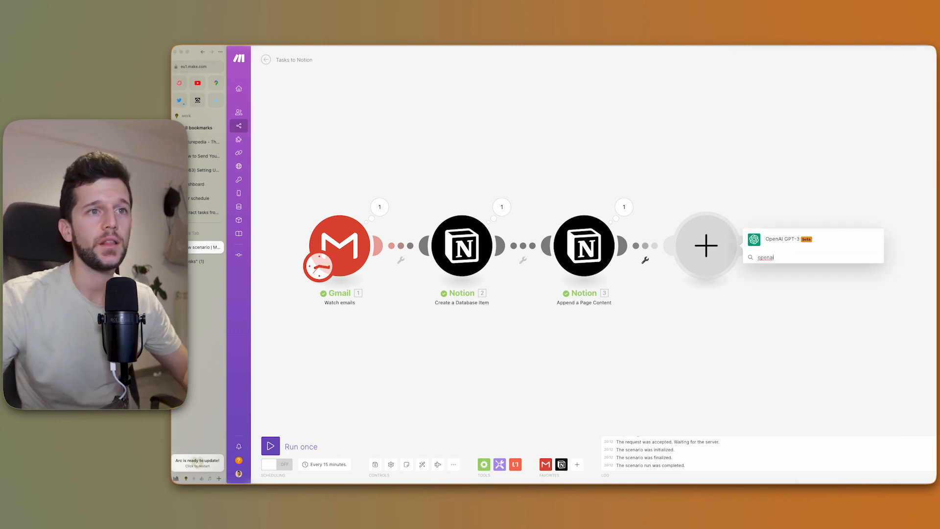
{"action": "left_click", "coordinate": [785, 238]}
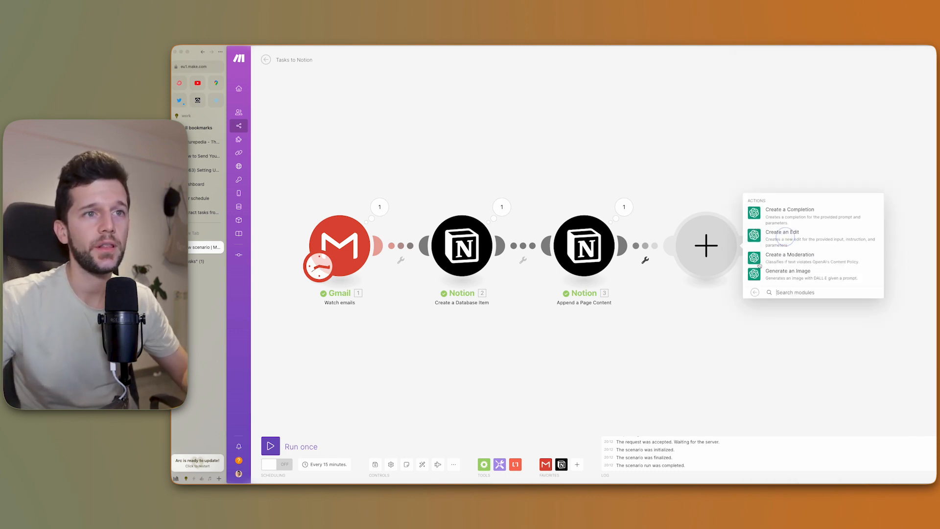
{"action": "left_click", "coordinate": [778, 219]}
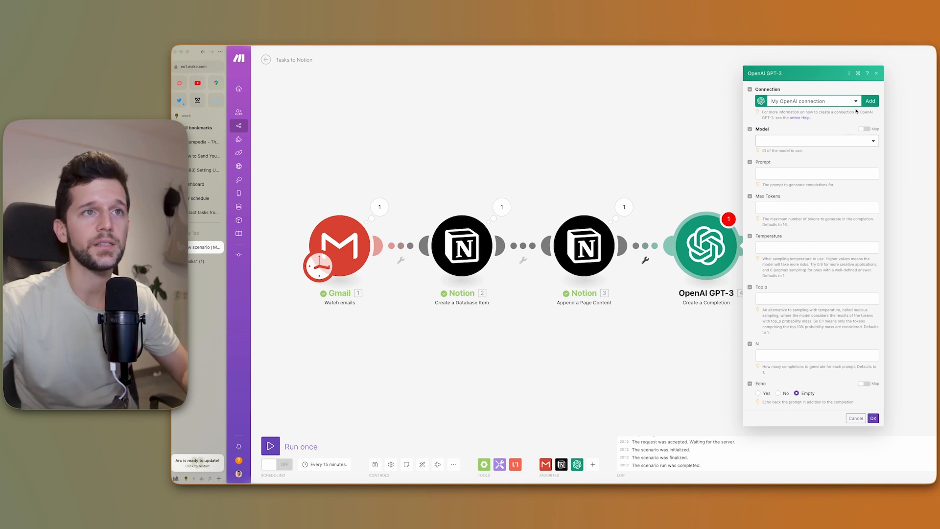
Set the completion module's model to text-davinci-003
{"action": "left_click", "coordinate": [788, 142]}
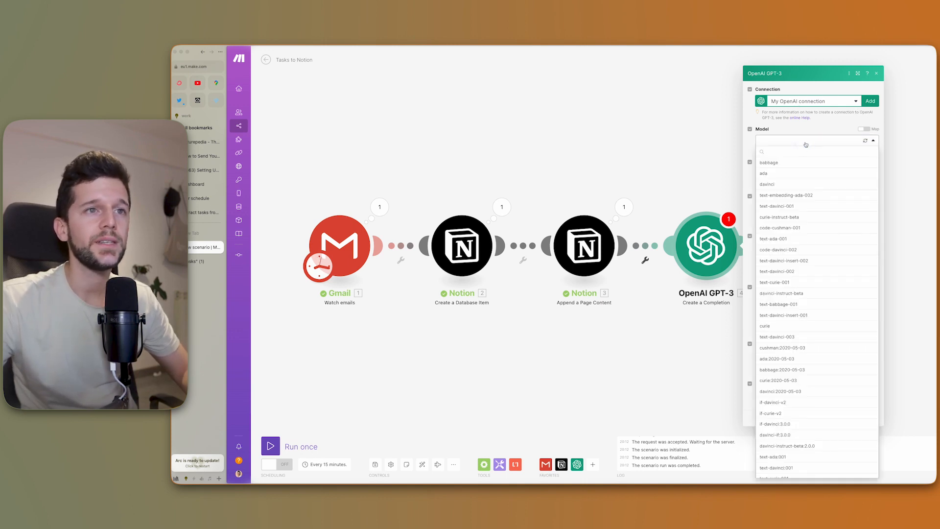
{"action": "type", "text": "davinci"}
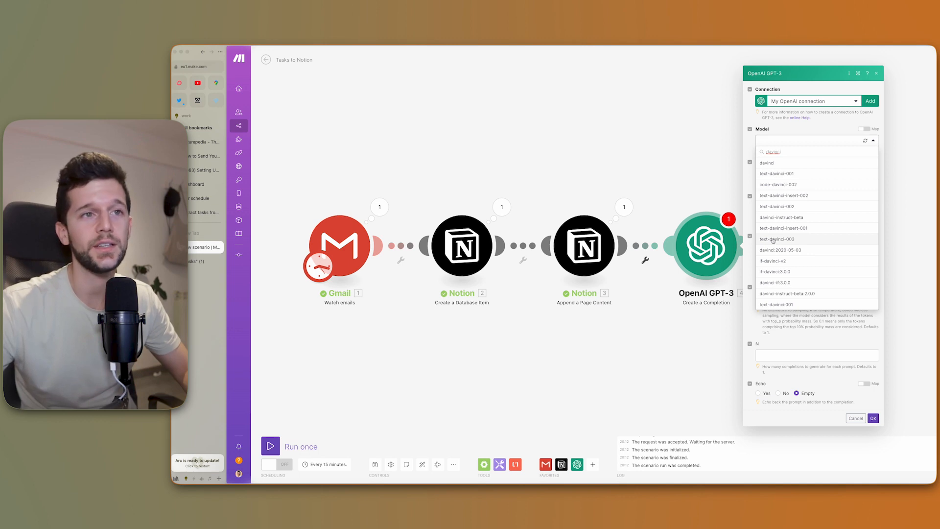
{"action": "left_click", "coordinate": [787, 242]}
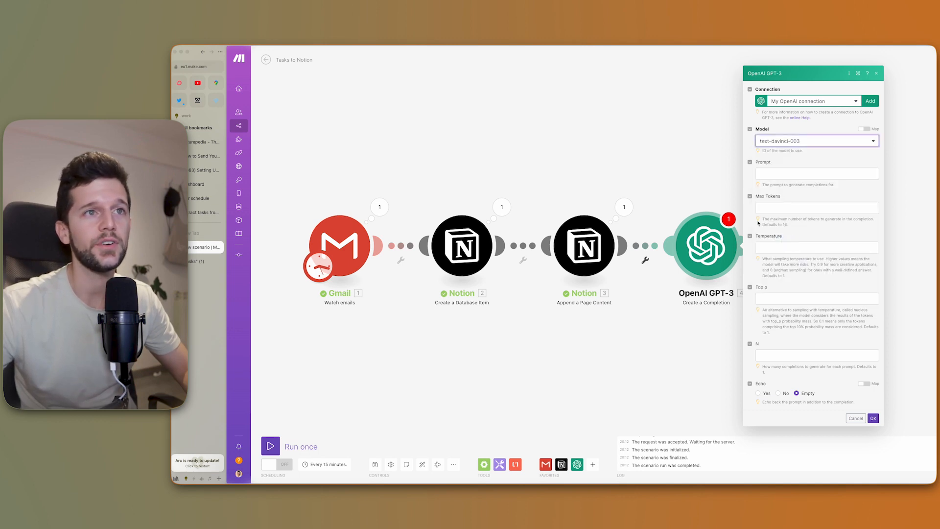
Write a virtual-assistant prompt that extracts self-explanatory action items from the received email as a comma-separated list, ending with Gmail's Text content value
{"action": "left_click", "coordinate": [778, 174]}
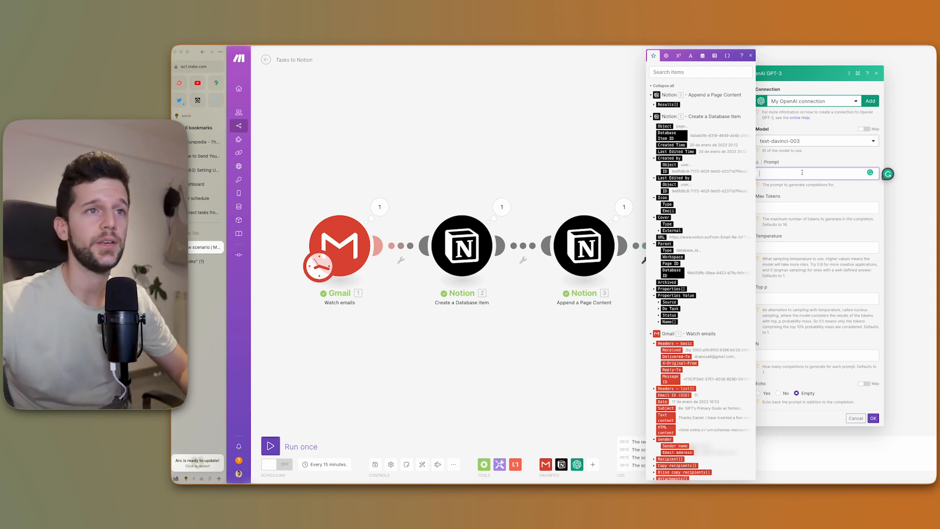
{"action": "type", "text": "You will be my virtual assistant. My name is Daniel. In the end, there is an email I've received. I only want to extract the action items I need to take from the email in a comma-separated list. Each action item should be self-explanatory so anybody would understand what needs to be done just by reading it."}
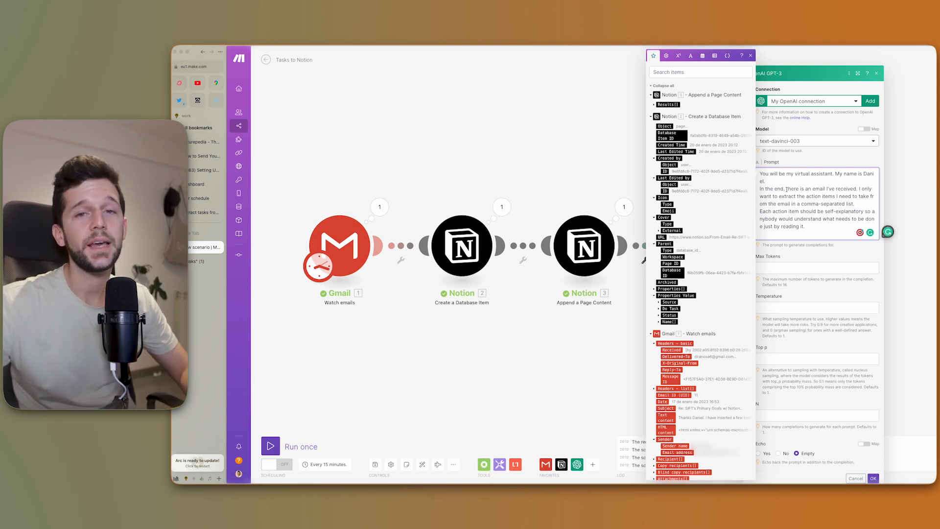
{"action": "left_click", "coordinate": [784, 188]}
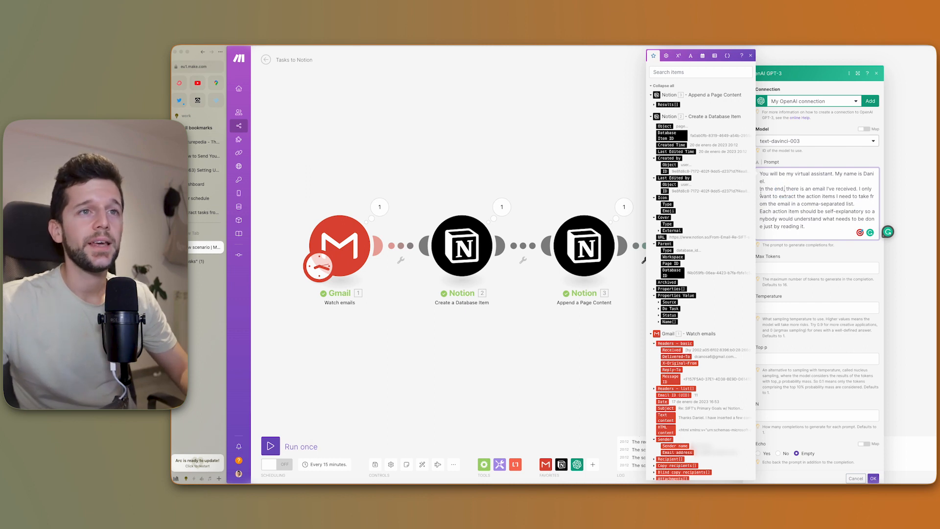
{"action": "left_click", "coordinate": [774, 235]}
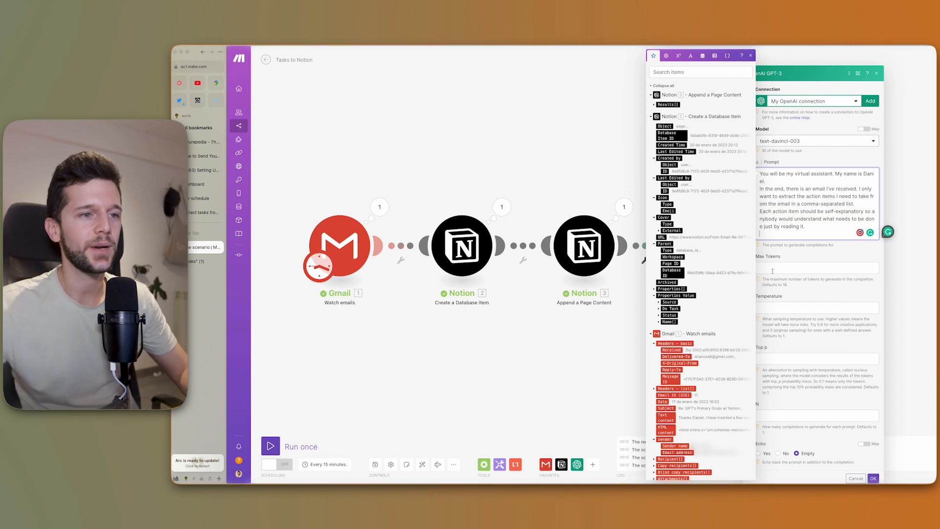
{"action": "scroll", "coordinate": [702, 355], "scroll_direction": "down", "scroll_amount": 3}
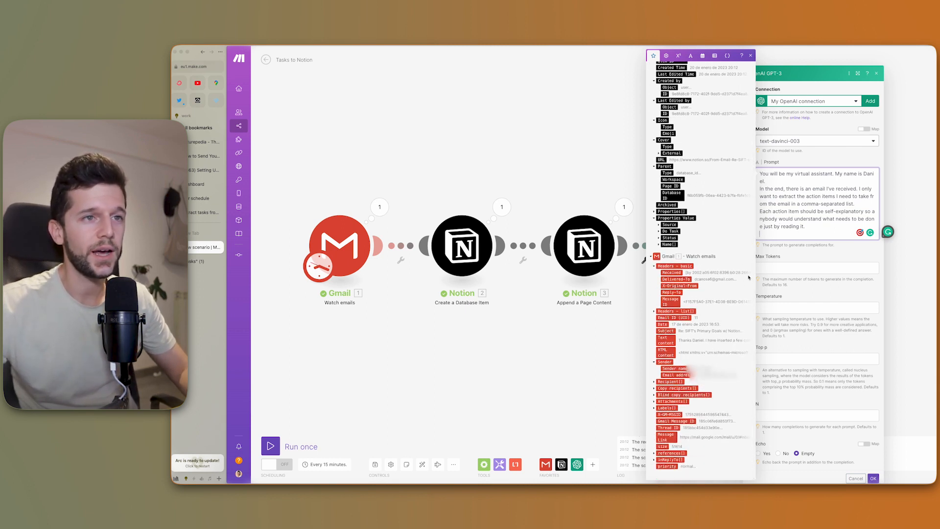
{"action": "key", "text": "Return"}
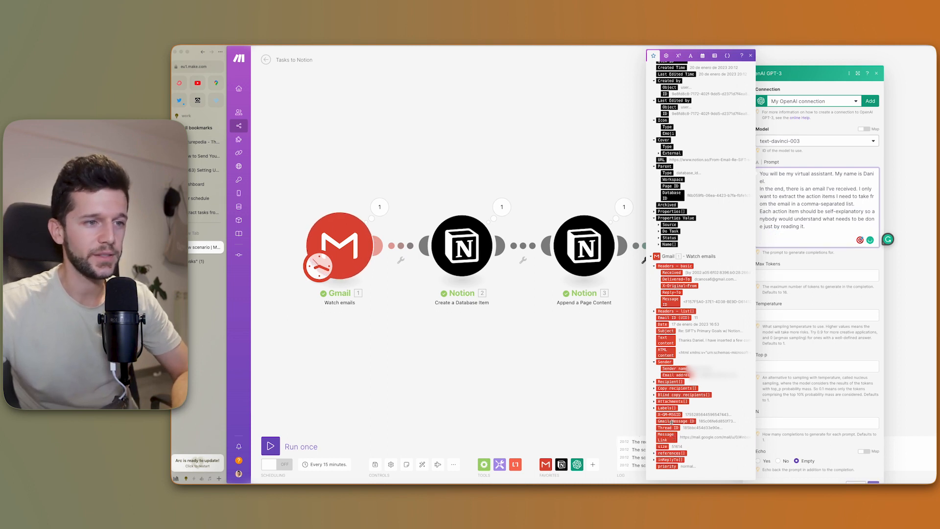
{"action": "left_click", "coordinate": [666, 340]}
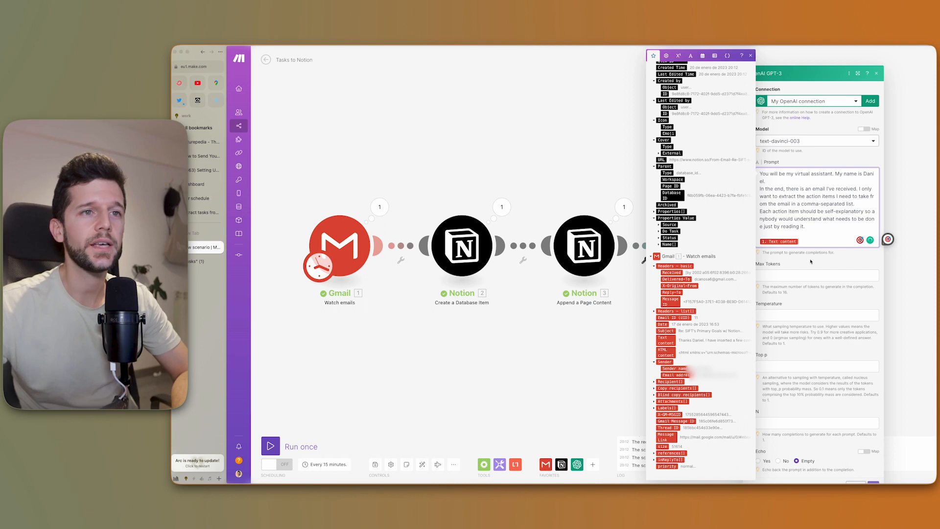
Set the completion's Max Tokens to 256 and Temperature to 0.2, leave the other options empty, and save the module settings
{"action": "left_click", "coordinate": [789, 273]}
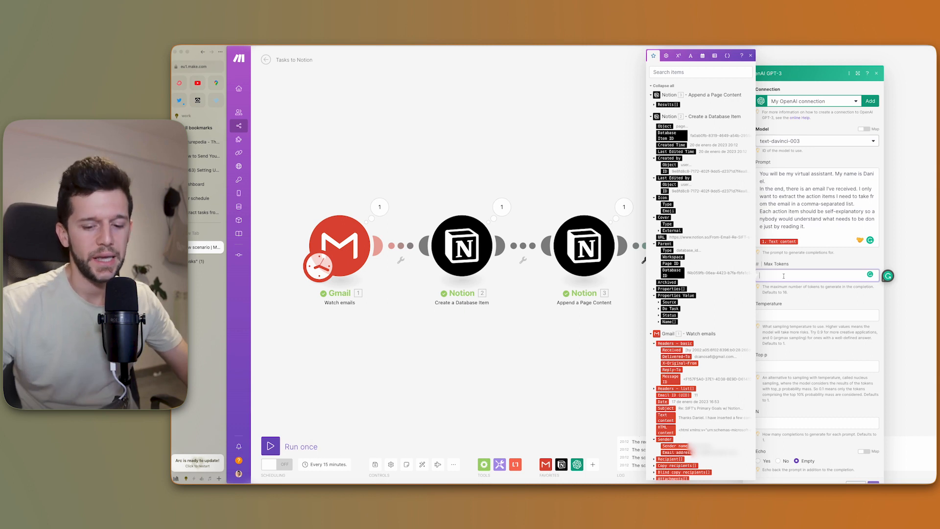
{"action": "type", "text": "256"}
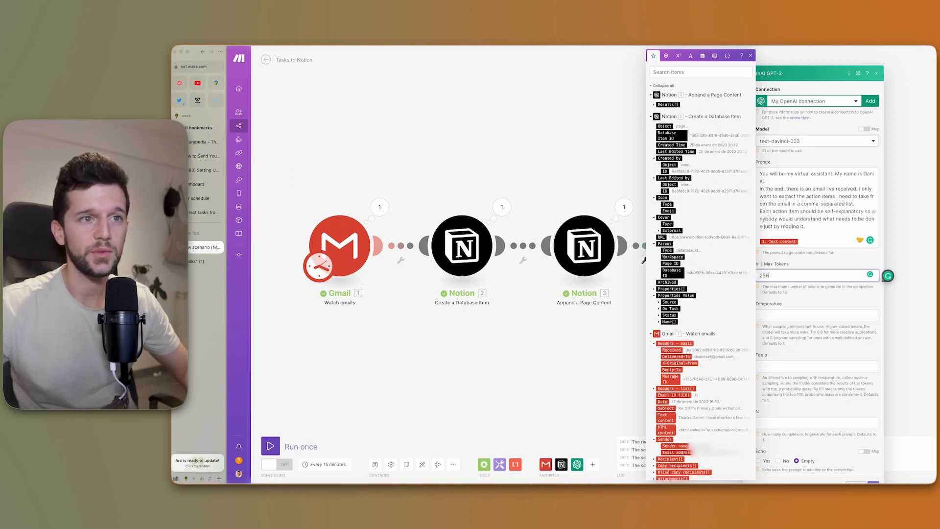
{"action": "left_click", "coordinate": [794, 316]}
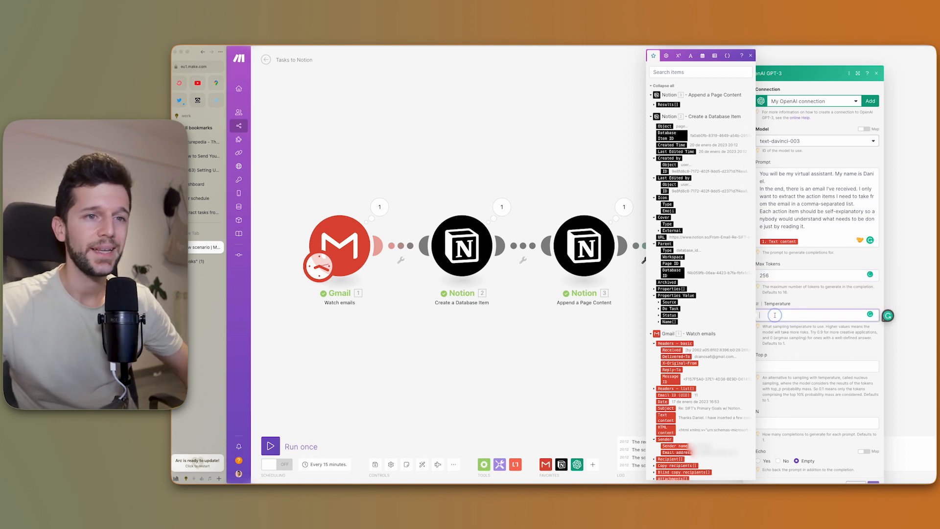
{"action": "left_click", "coordinate": [777, 277]}
{"action": "left_click", "coordinate": [769, 316]}
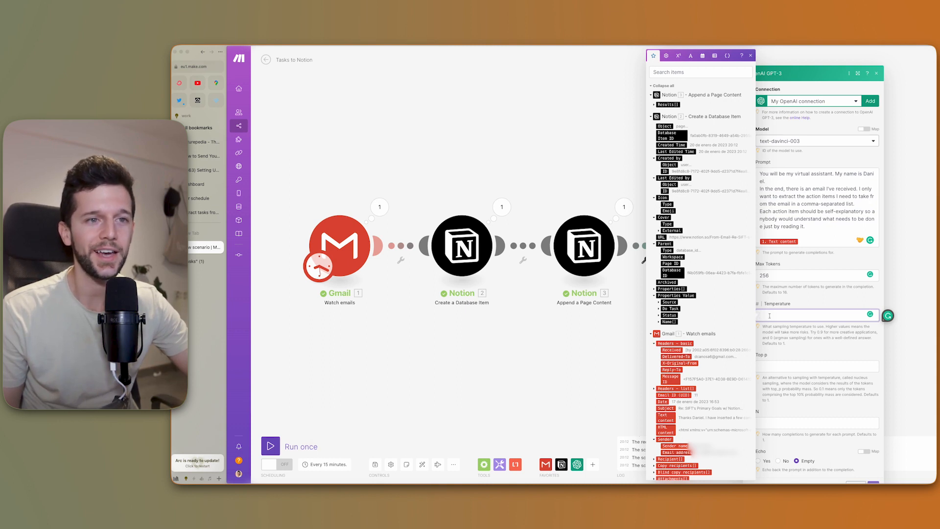
{"action": "type", "text": "0"}
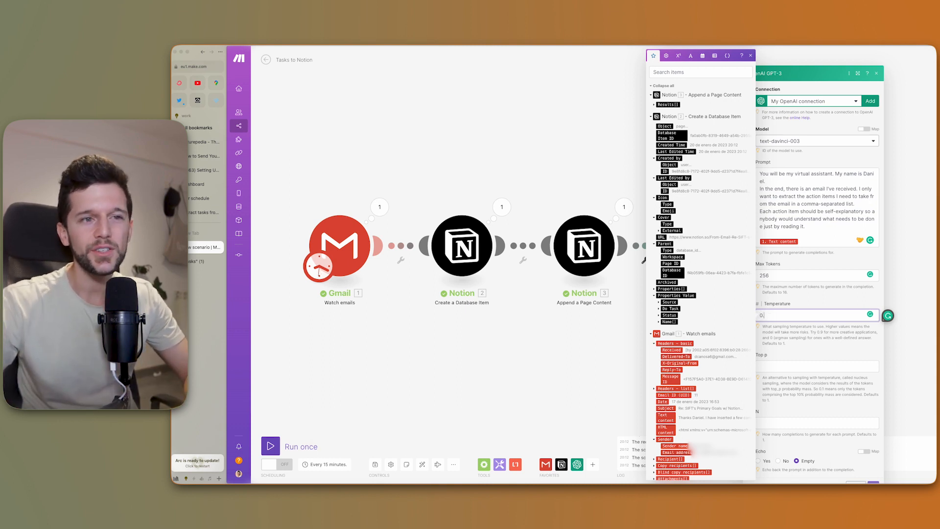
{"action": "type", "text": ".2"}
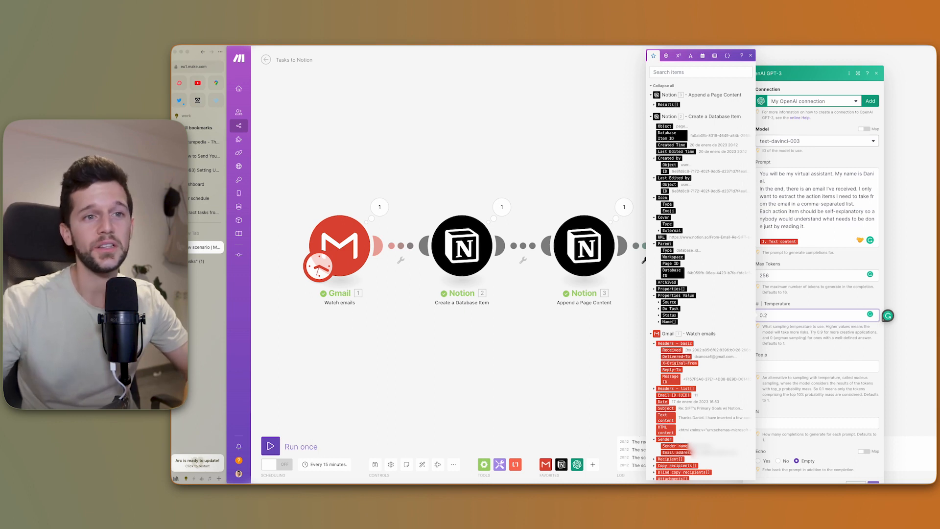
{"action": "left_click", "coordinate": [761, 359]}
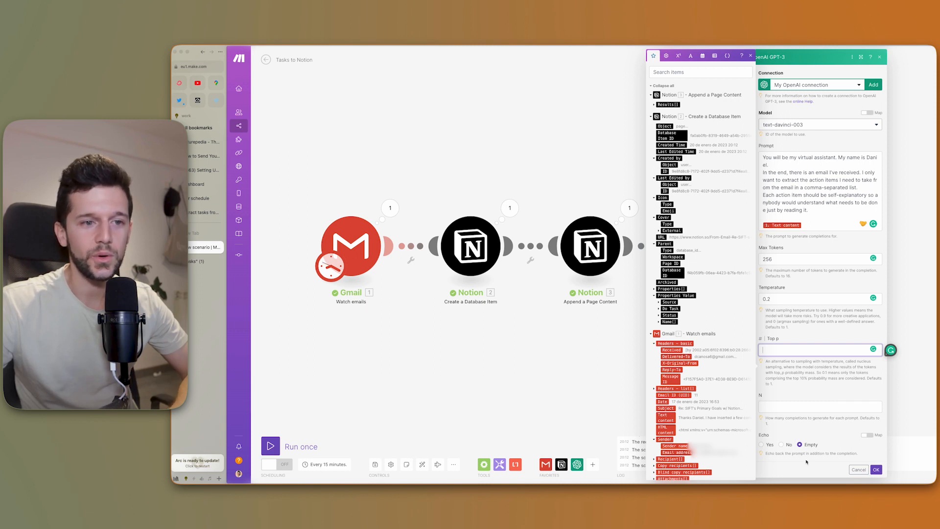
{"action": "left_click", "coordinate": [774, 453]}
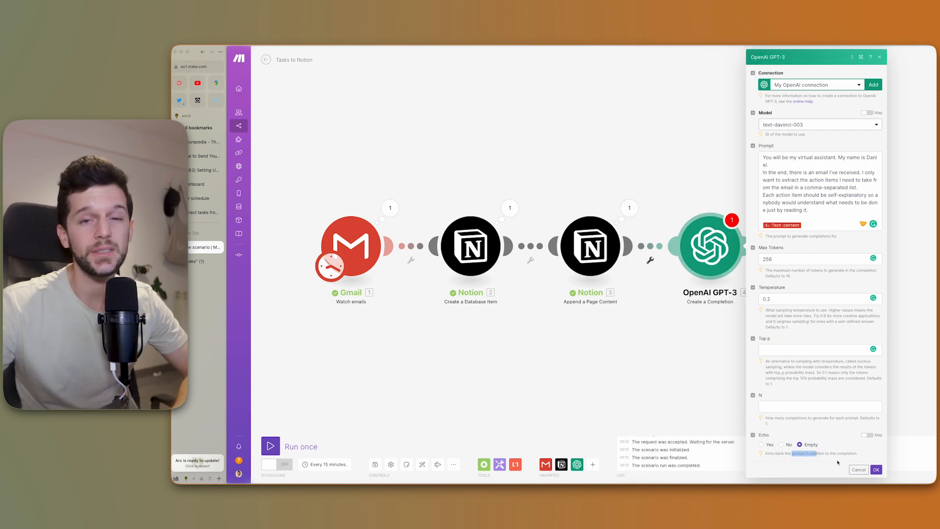
{"action": "left_click", "coordinate": [876, 469]}
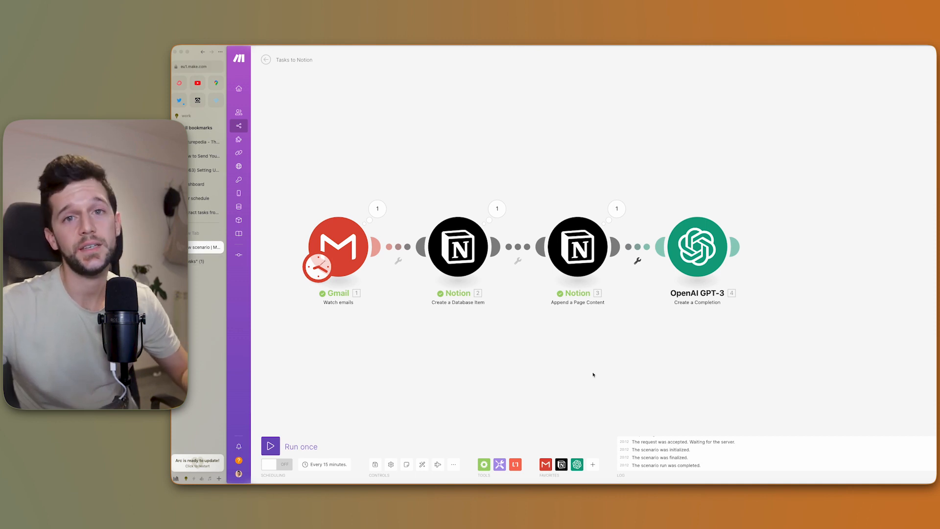
Set the Gmail trigger to start from a manually selected first email and run the scenario once
{"action": "left_click", "coordinate": [378, 269]}
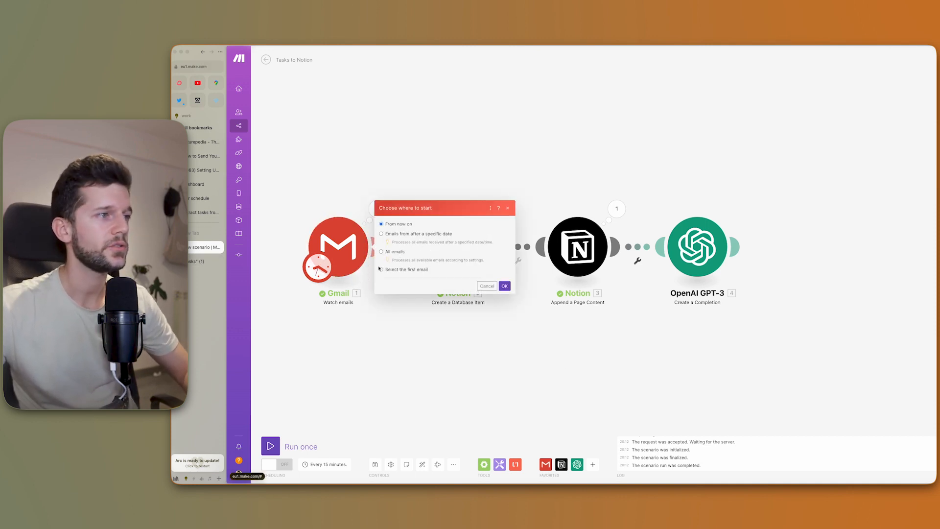
{"action": "left_click", "coordinate": [381, 269]}
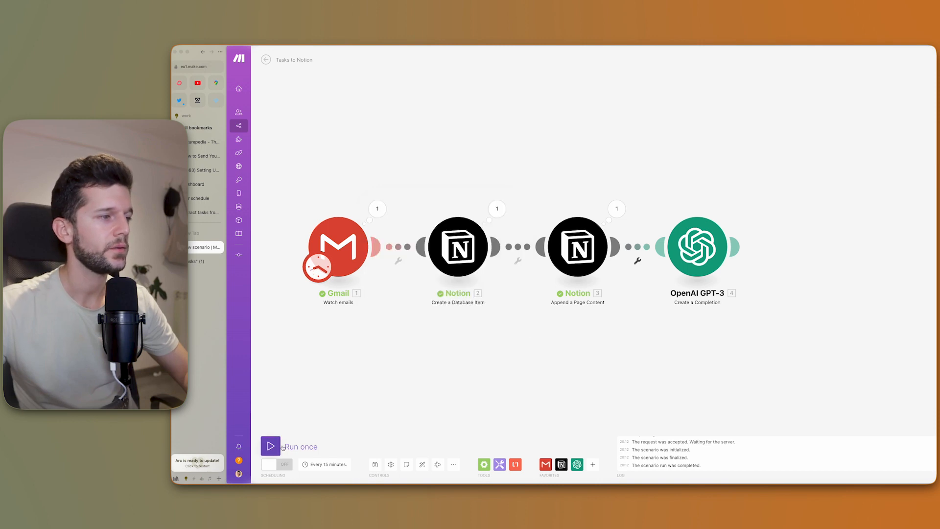
{"action": "left_click", "coordinate": [270, 445]}
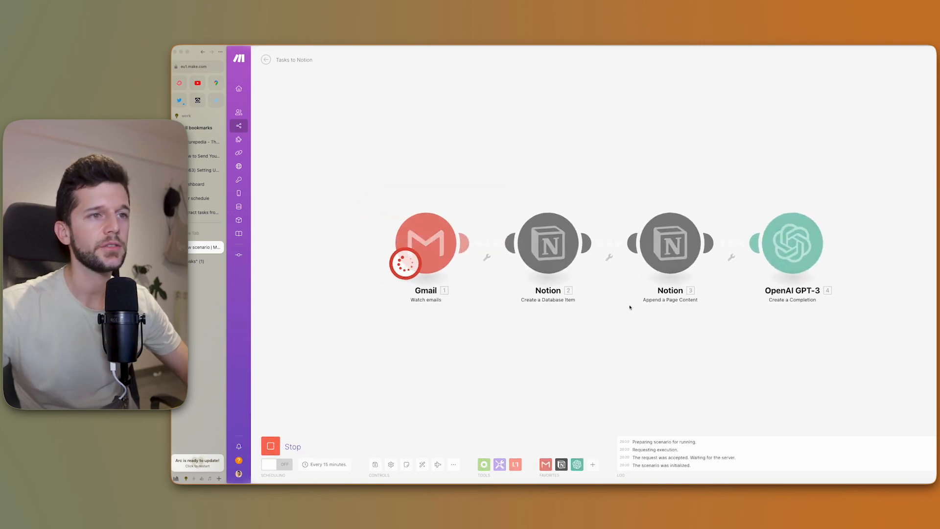
Examine the OpenAI GPT-3 module's run output, reading the action items in the first choice's text
{"action": "left_click", "coordinate": [797, 204]}
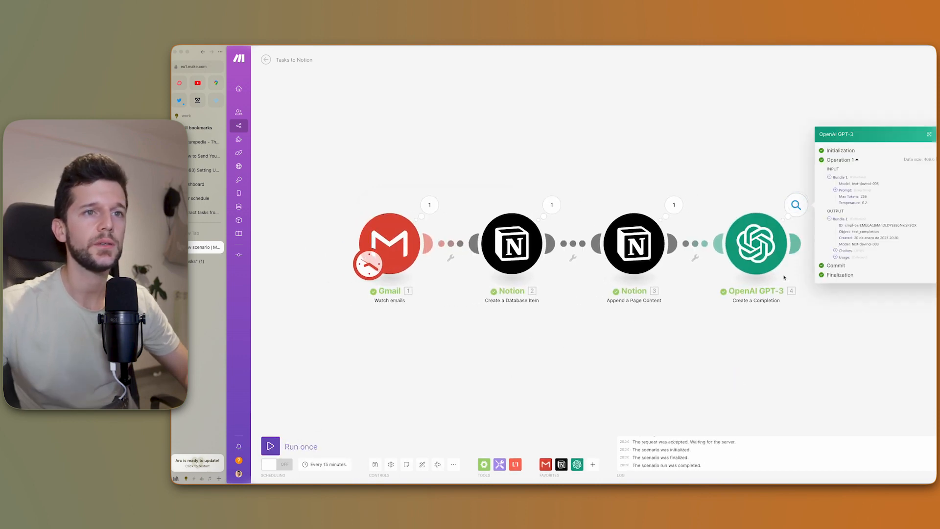
{"action": "left_click", "coordinate": [836, 251]}
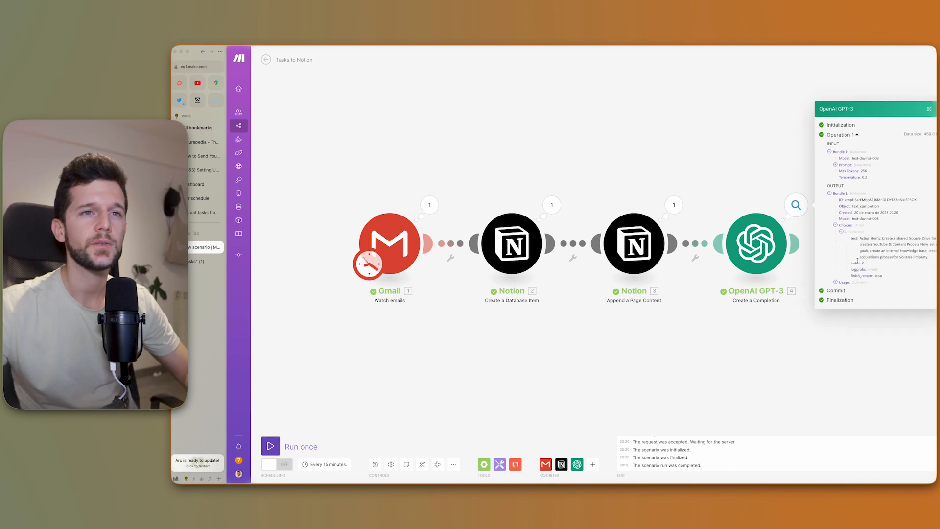
{"action": "left_click_drag", "start_coordinate": [884, 238], "coordinate": [930, 239]}
{"action": "left_click", "coordinate": [869, 247]}
{"action": "left_click_drag", "start_coordinate": [864, 244], "coordinate": [929, 258]}
{"action": "left_click", "coordinate": [886, 248]}
{"action": "left_click", "coordinate": [923, 253]}
{"action": "left_click", "coordinate": [899, 250]}
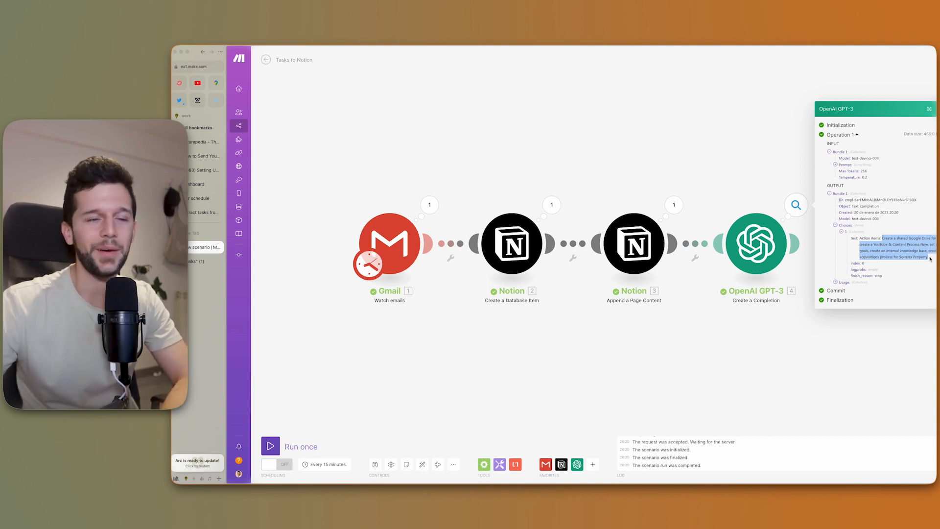
{"action": "left_click", "coordinate": [934, 259]}
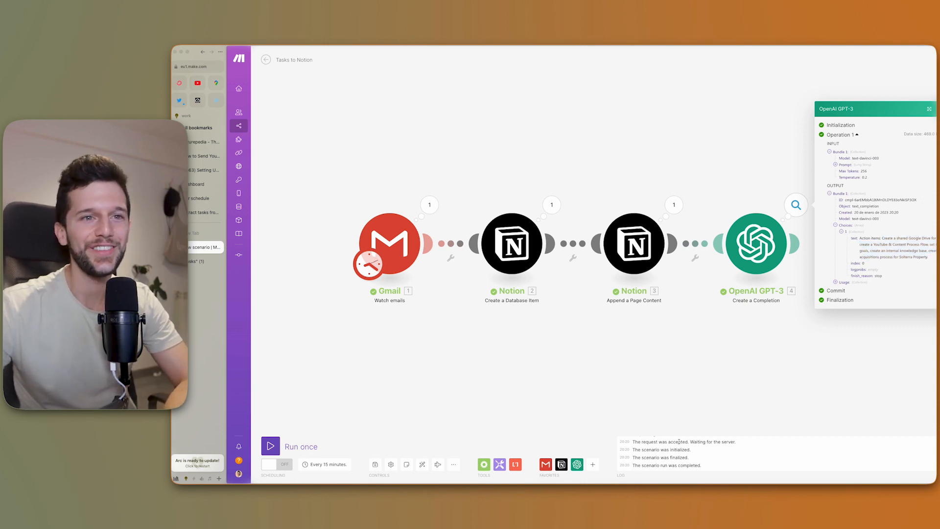
{"action": "left_click", "coordinate": [832, 376]}
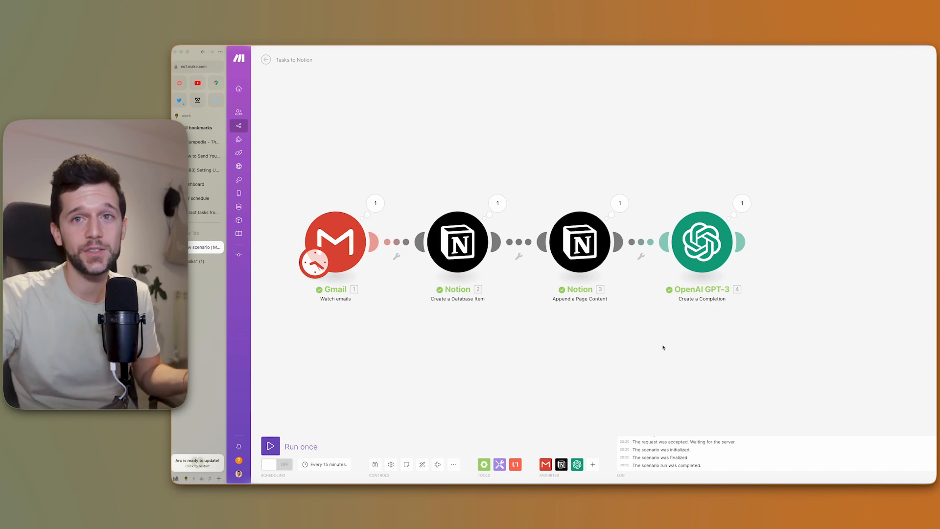
Add a Text parser Replace module after the OpenAI GPT-3 module and enter a regular expression as its search pattern
{"action": "mouse_move", "coordinate": [590, 333]}
{"action": "left_mouse_down"}
{"action": "mouse_move", "coordinate": [574, 330]}
{"action": "mouse_move", "coordinate": [582, 332]}
{"action": "left_mouse_up"}
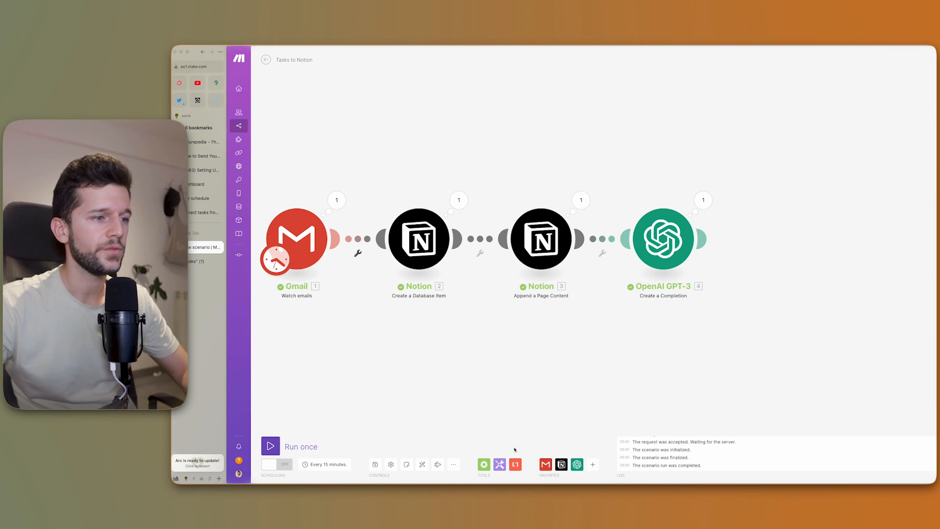
{"action": "left_click", "coordinate": [515, 465]}
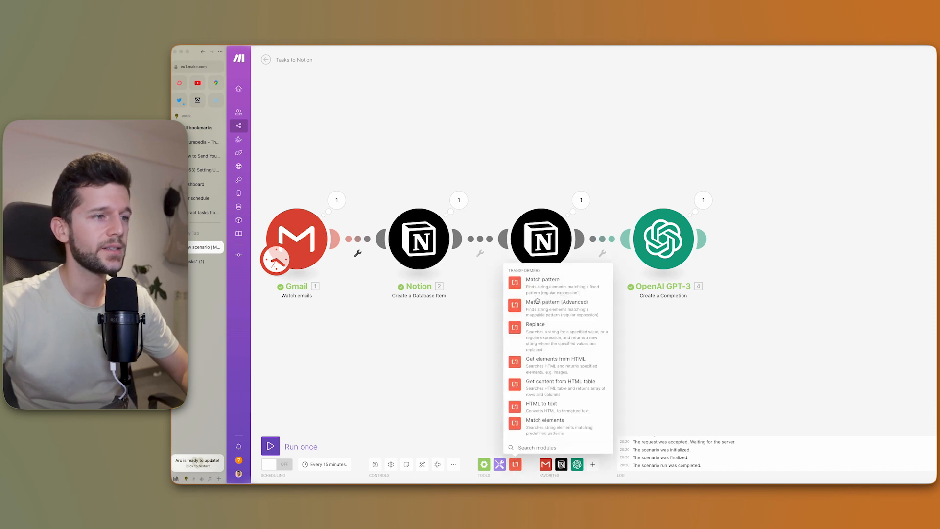
{"action": "left_click", "coordinate": [538, 329]}
{"action": "left_click_drag", "start_coordinate": [538, 338], "coordinate": [768, 250]}
{"action": "left_click", "coordinate": [768, 250]}
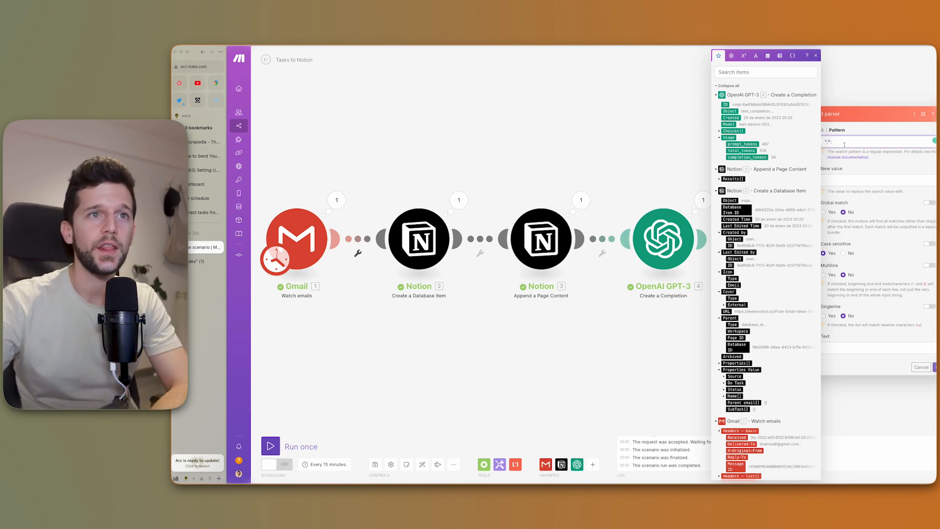
{"action": "left_click_drag", "start_coordinate": [837, 142], "coordinate": [824, 142]}
{"action": "left_click", "coordinate": [838, 145]}
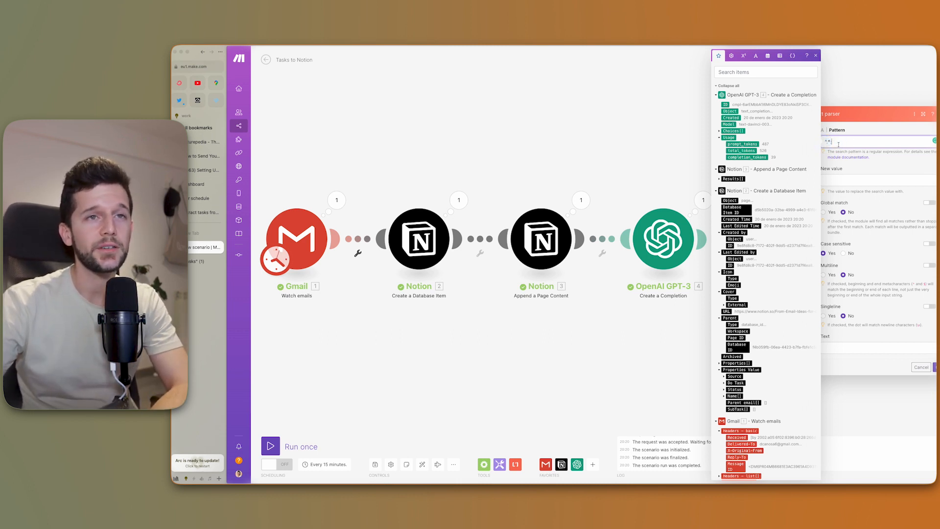
{"action": "left_click_drag", "start_coordinate": [896, 156], "coordinate": [905, 156]}
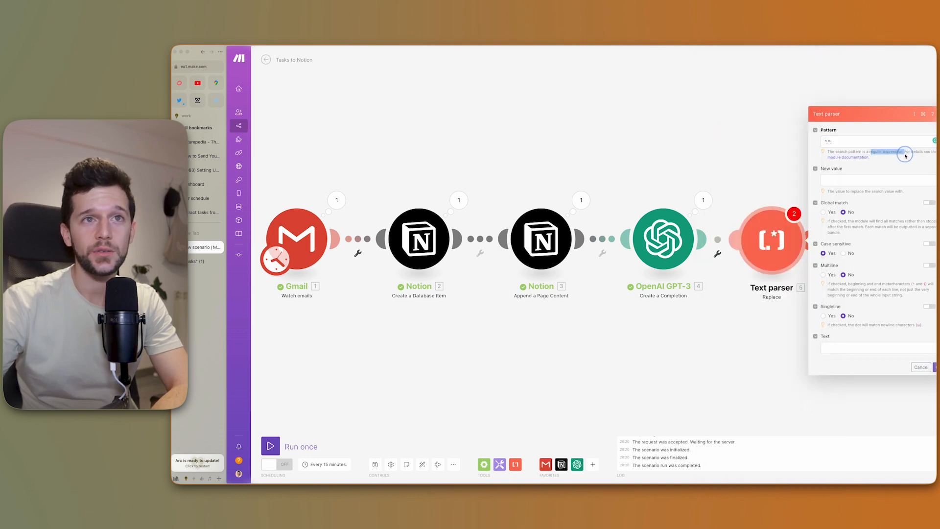
{"action": "left_click", "coordinate": [874, 143]}
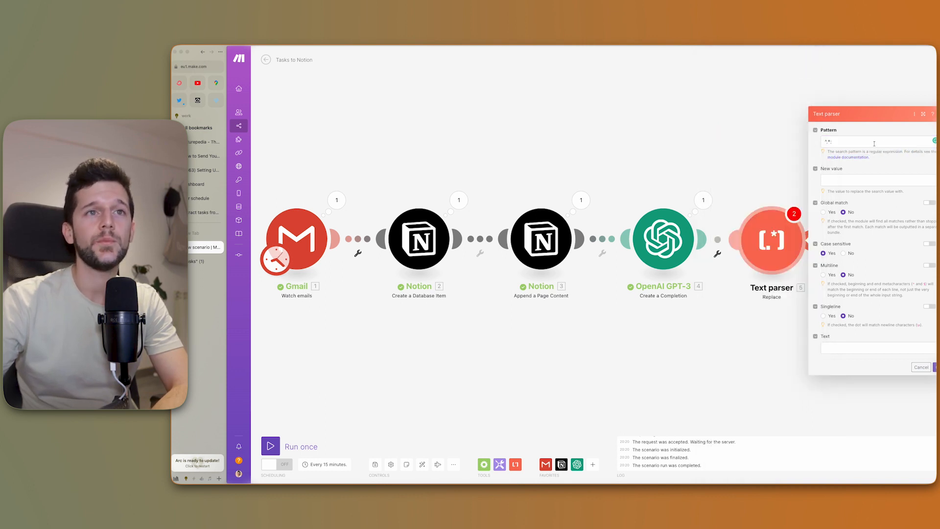
{"action": "left_click", "coordinate": [848, 142]}
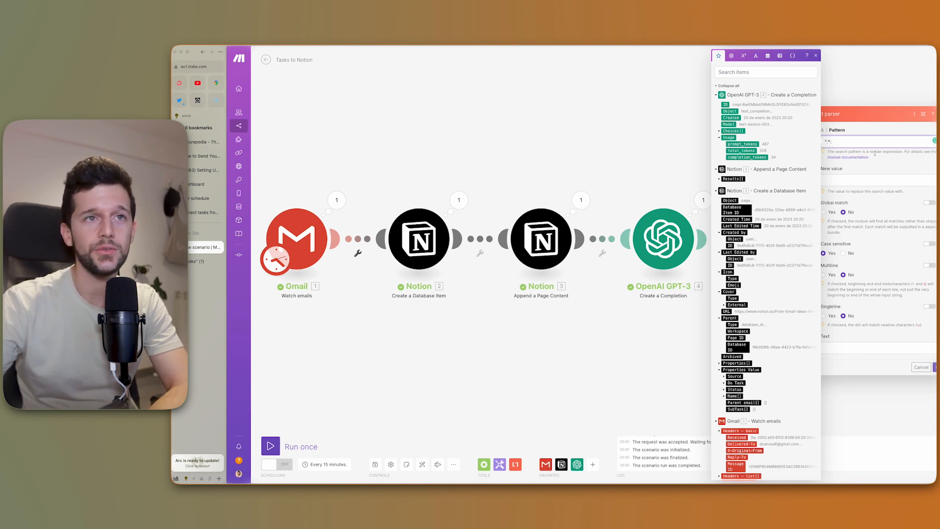
{"action": "left_click", "coordinate": [826, 142]}
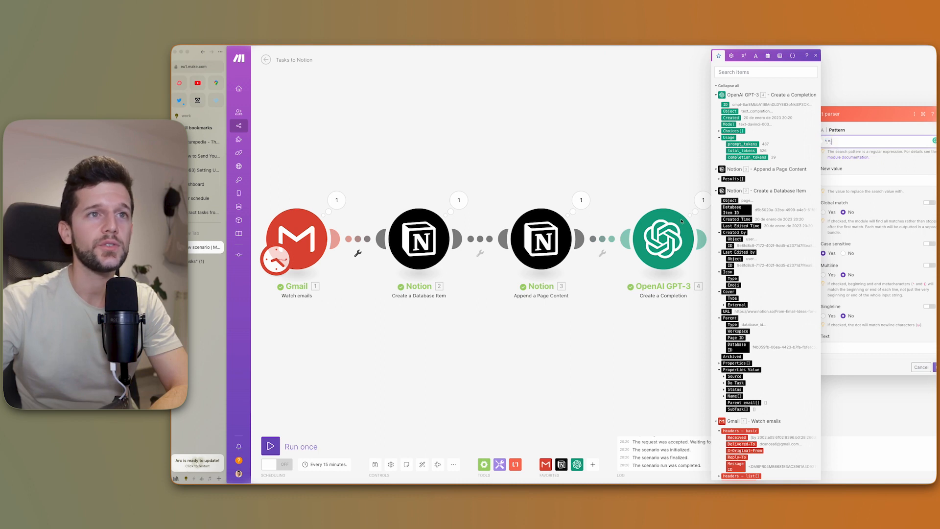
Review the OpenAI GPT-3 output text again, comparing the "Action Items:" prefix with the comma-separated tasks that follow it
{"action": "left_click", "coordinate": [640, 157]}
{"action": "left_click", "coordinate": [703, 200]}
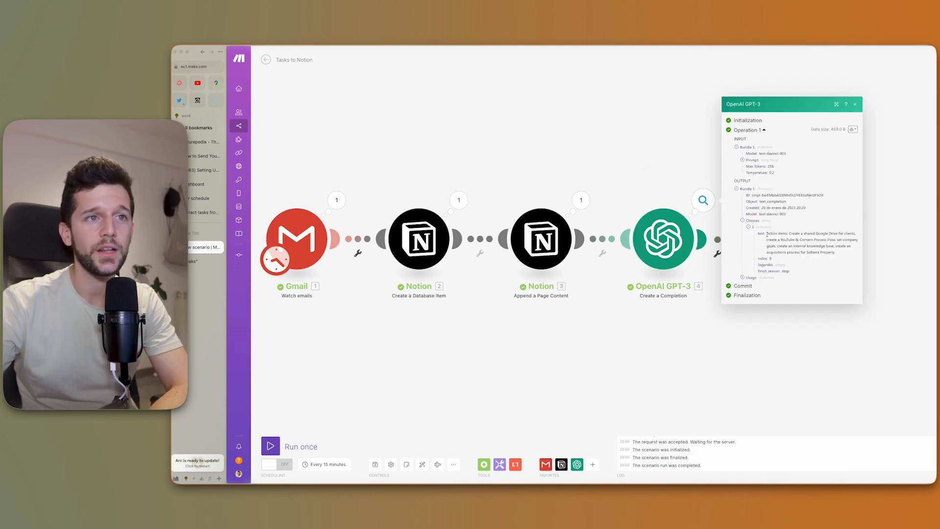
{"action": "left_click_drag", "start_coordinate": [766, 234], "coordinate": [789, 235]}
{"action": "left_click", "coordinate": [789, 234]}
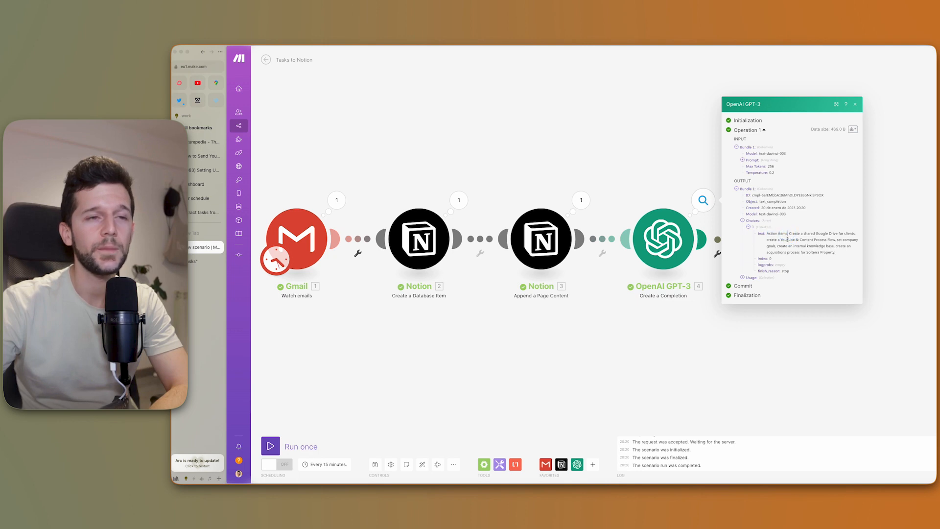
{"action": "left_click_drag", "start_coordinate": [782, 233], "coordinate": [837, 252]}
{"action": "left_click", "coordinate": [800, 238]}
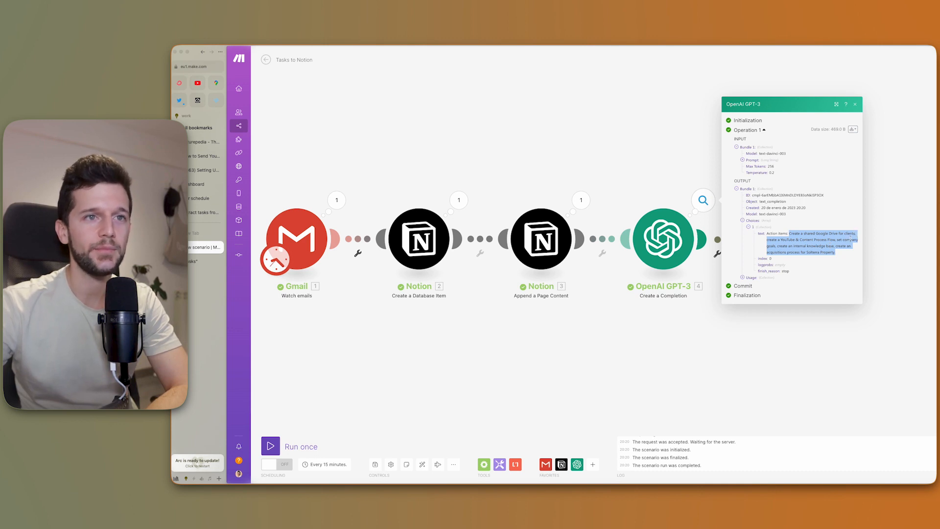
Compare the "Action Items" prefix in the OpenAI GPT-3 output with the search pattern of the Text parser Replace module
{"action": "left_click_drag", "start_coordinate": [788, 234], "coordinate": [767, 234]}
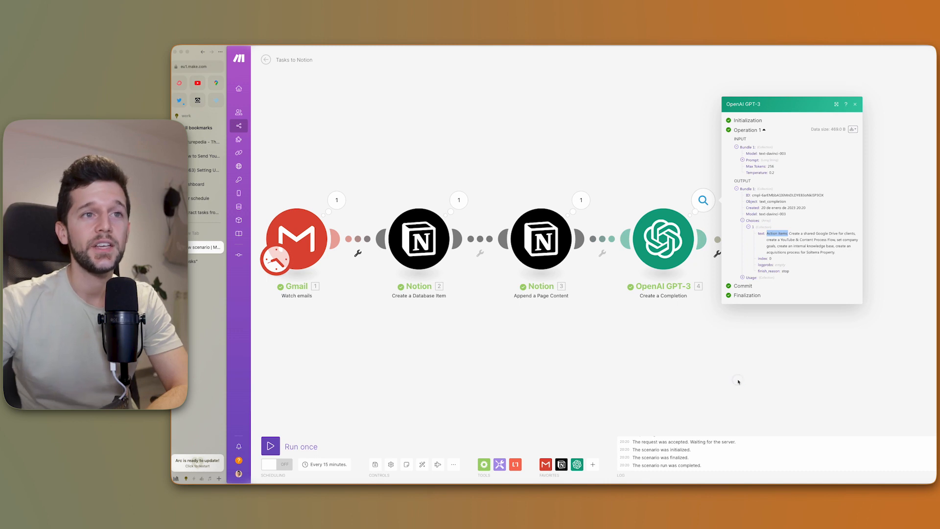
{"action": "left_click", "coordinate": [738, 382]}
{"action": "left_click", "coordinate": [773, 245]}
{"action": "double_click", "coordinate": [833, 143]}
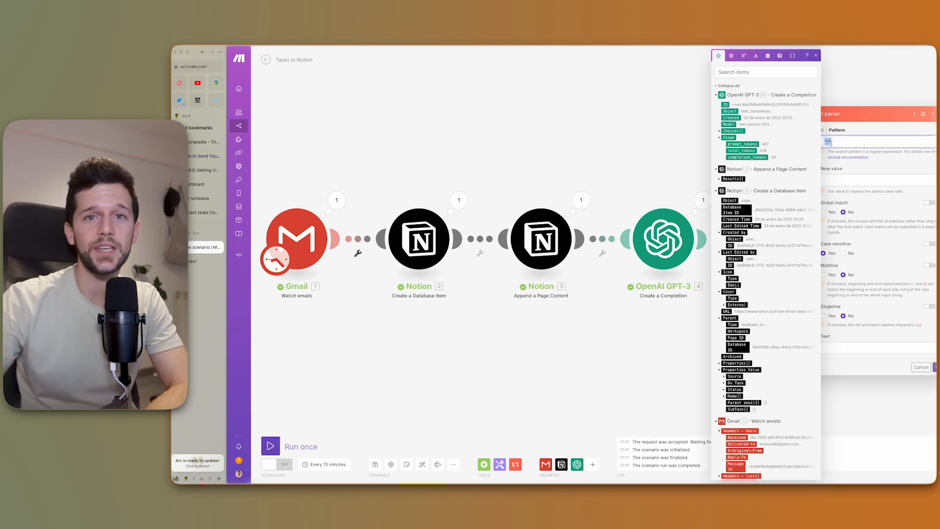
{"action": "left_click", "coordinate": [825, 141]}
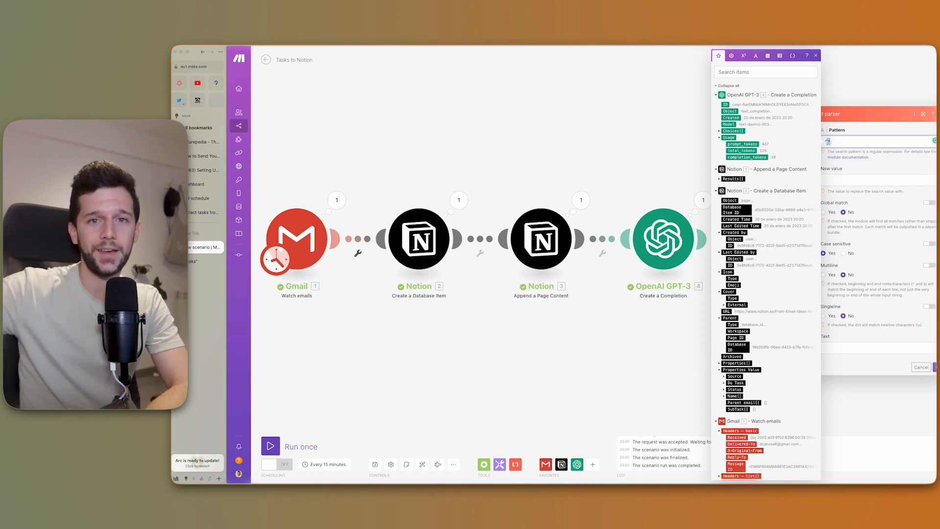
{"action": "left_click", "coordinate": [839, 143]}
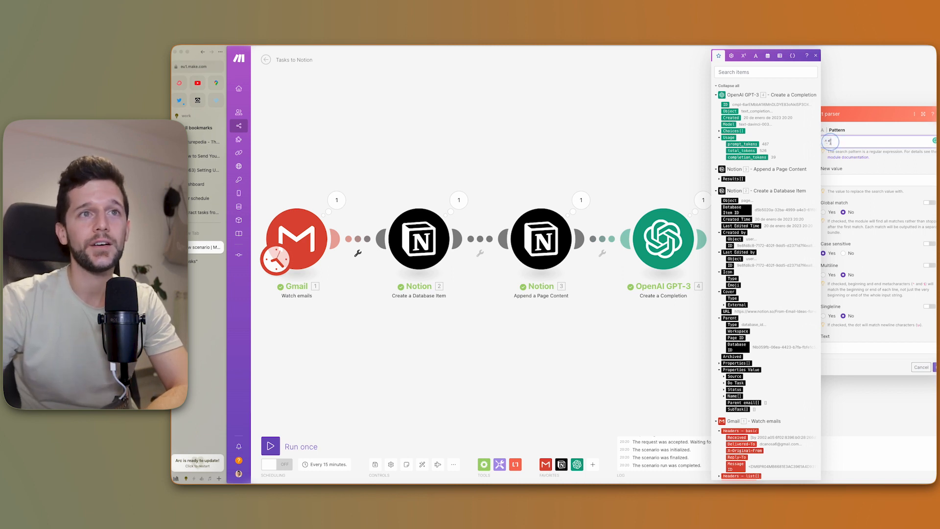
Set the Text parser's new value to emptystring, enable Global match and Multiline, turn off Case sensitive, and save the module
{"action": "left_click", "coordinate": [823, 253]}
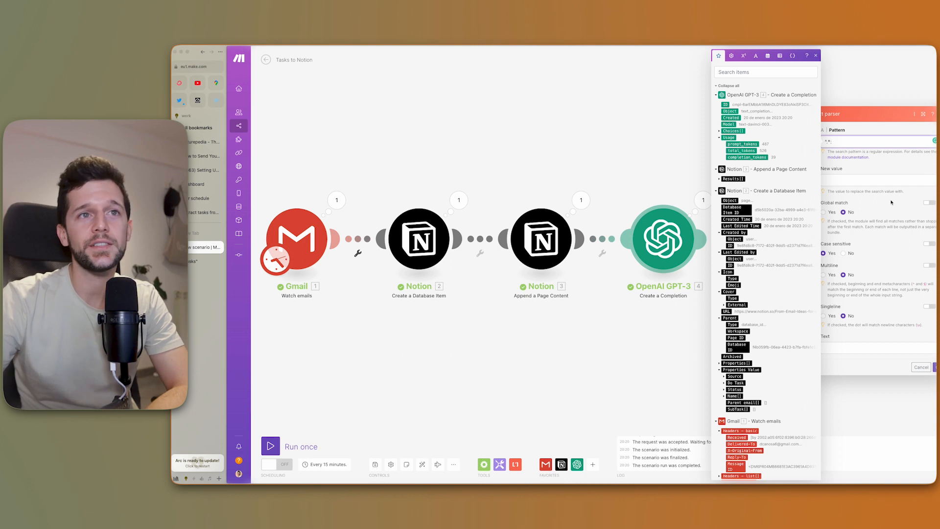
{"action": "left_click", "coordinate": [850, 180]}
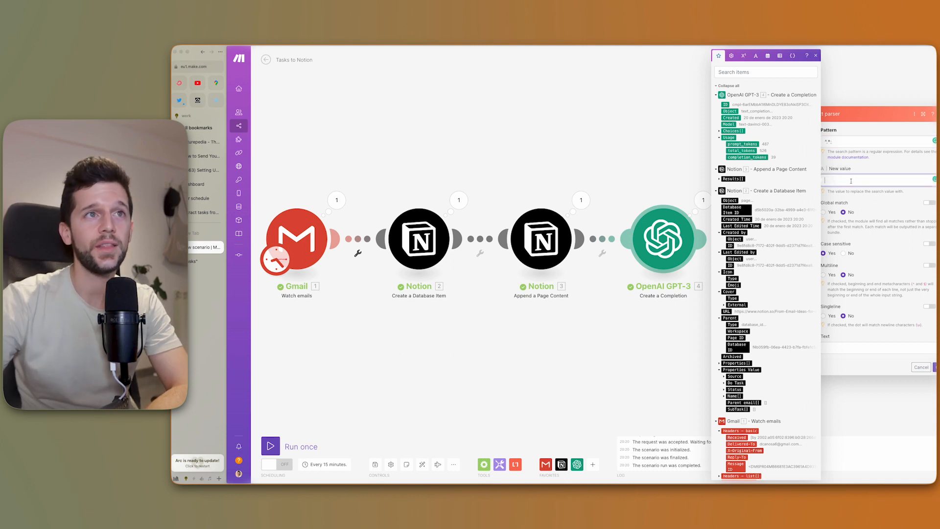
{"action": "left_click", "coordinate": [755, 55]}
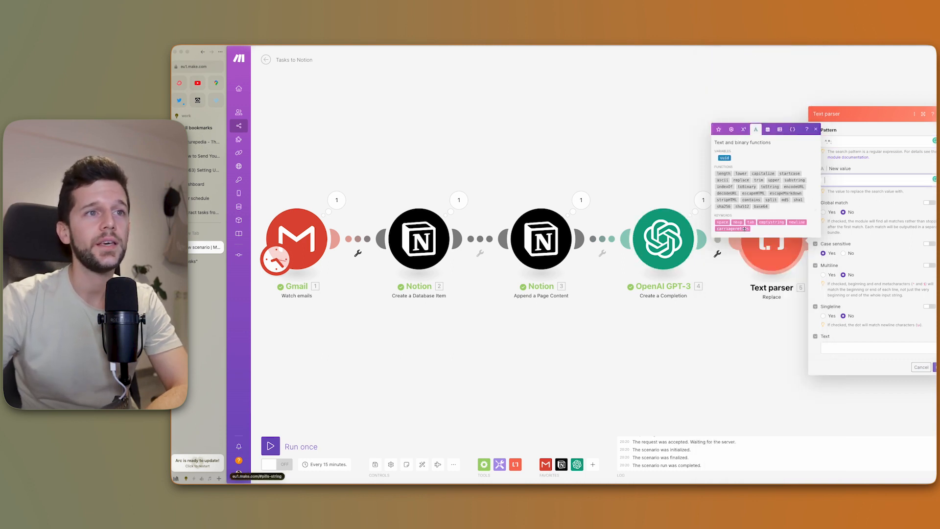
{"action": "left_click", "coordinate": [772, 223]}
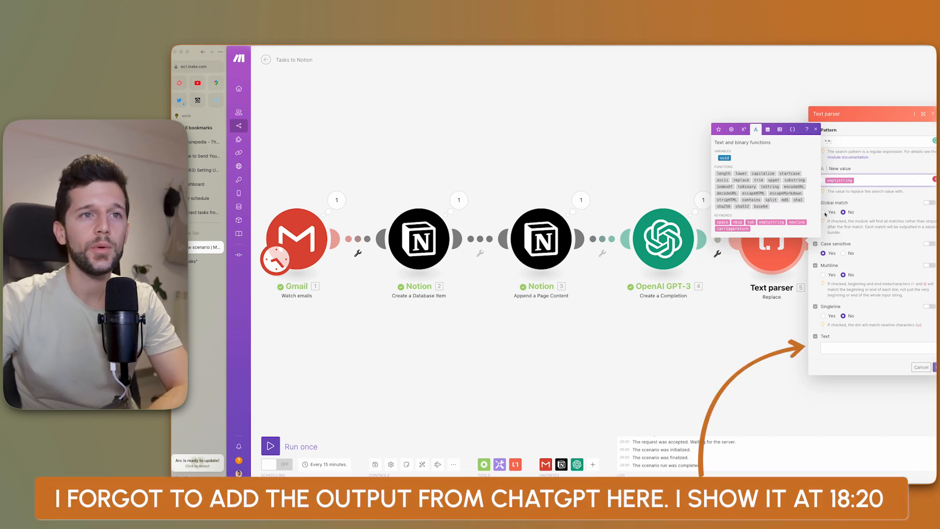
{"action": "left_click", "coordinate": [823, 212]}
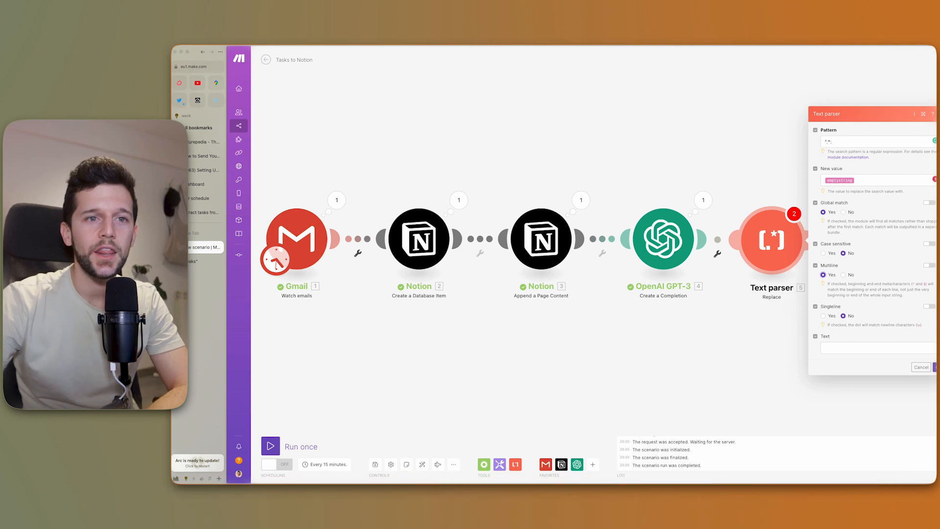
{"action": "left_click", "coordinate": [935, 367]}
Add a Flow Control Iterator module after the Text parser and open its settings
{"action": "left_click_drag", "start_coordinate": [789, 362], "coordinate": [650, 361]}
{"action": "left_click_drag", "start_coordinate": [722, 330], "coordinate": [554, 375]}
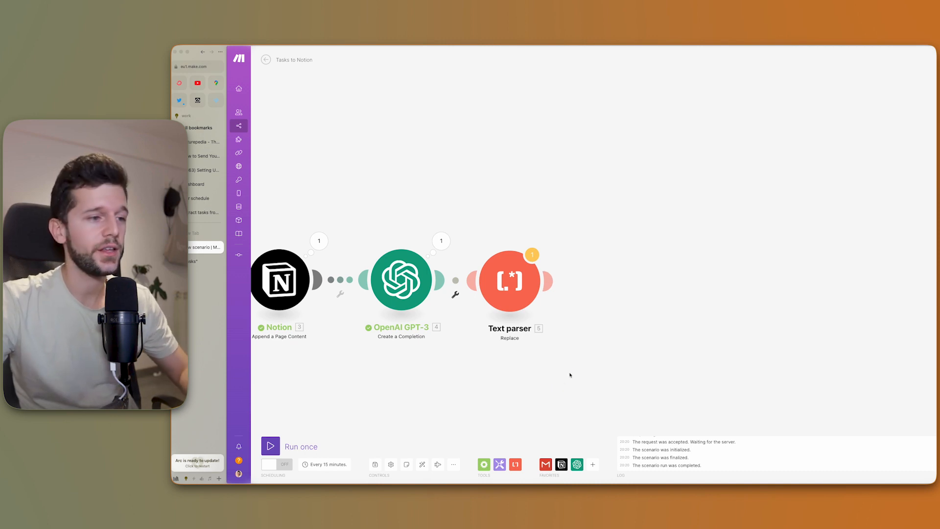
{"action": "left_click", "coordinate": [484, 465]}
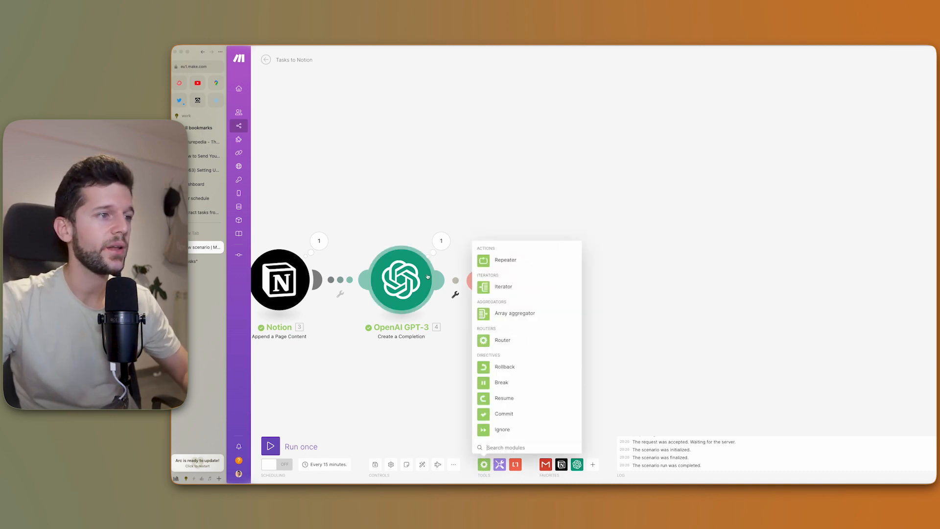
{"action": "left_click", "coordinate": [510, 280]}
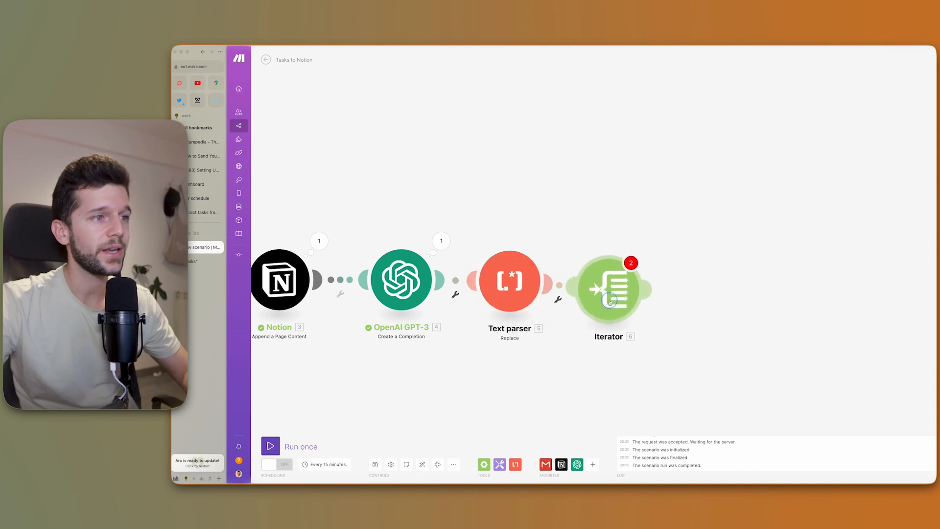
{"action": "left_click", "coordinate": [634, 296]}
Set the Iterator's array to a split function on the Text parser's Text output with a comma separator, and save it
{"action": "left_click", "coordinate": [716, 288]}
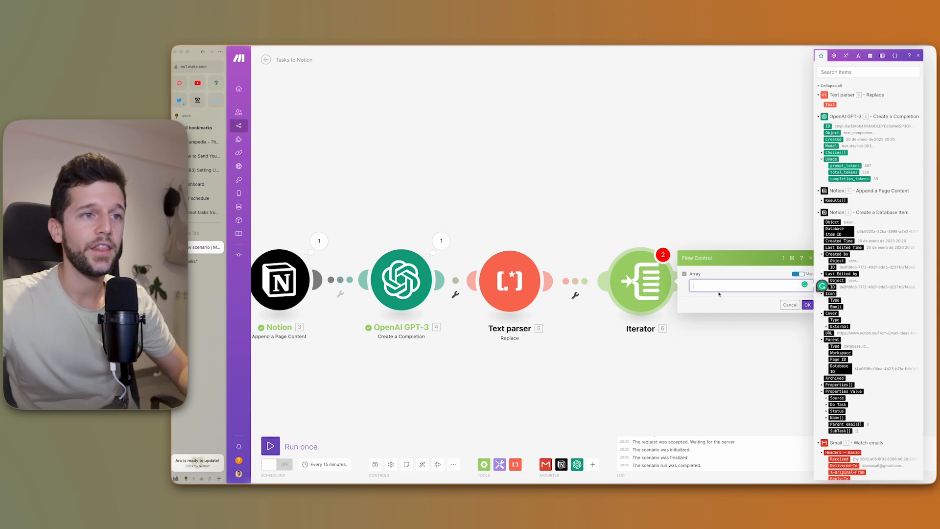
{"action": "left_click", "coordinate": [857, 55]}
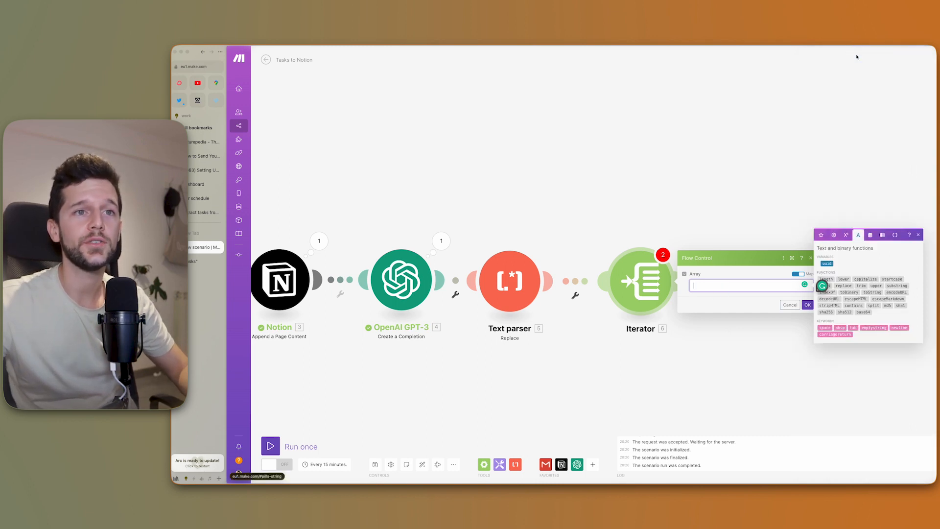
{"action": "left_click", "coordinate": [873, 305]}
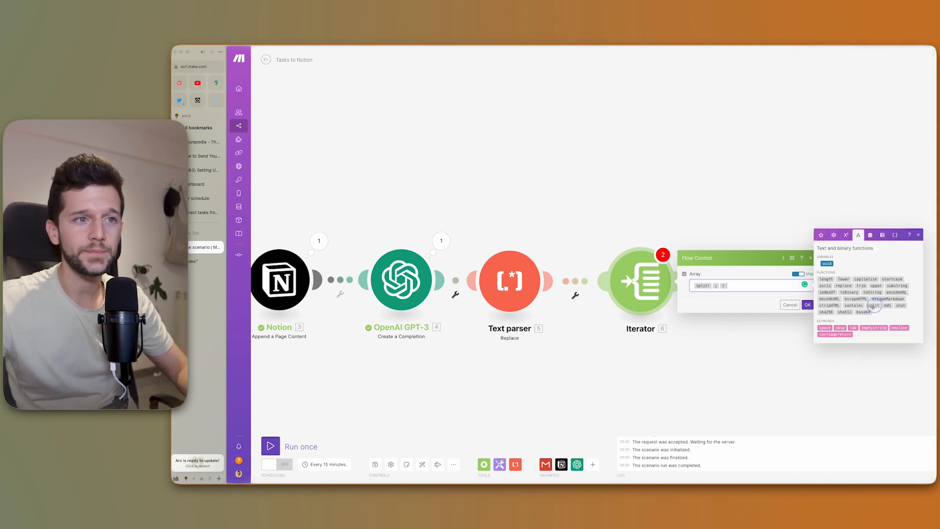
{"action": "left_click", "coordinate": [713, 285]}
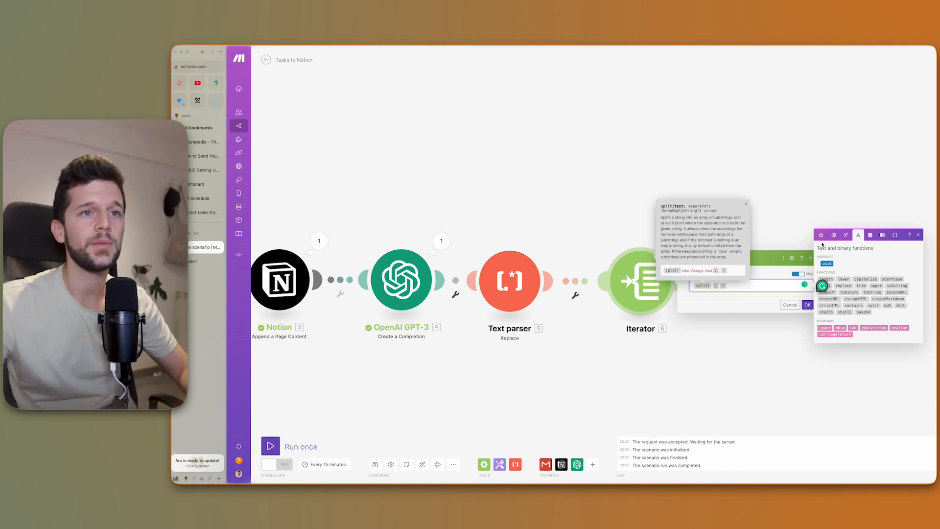
{"action": "left_click", "coordinate": [821, 235]}
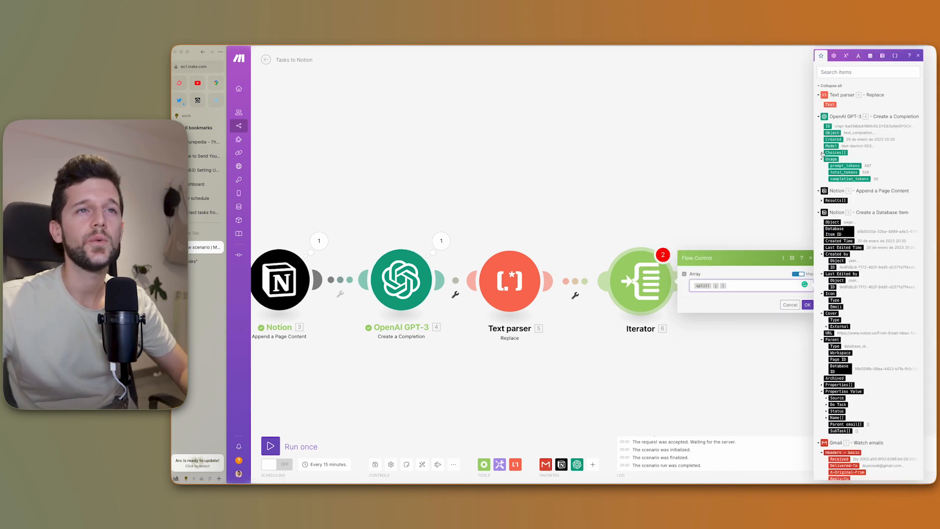
{"action": "left_click", "coordinate": [822, 153]}
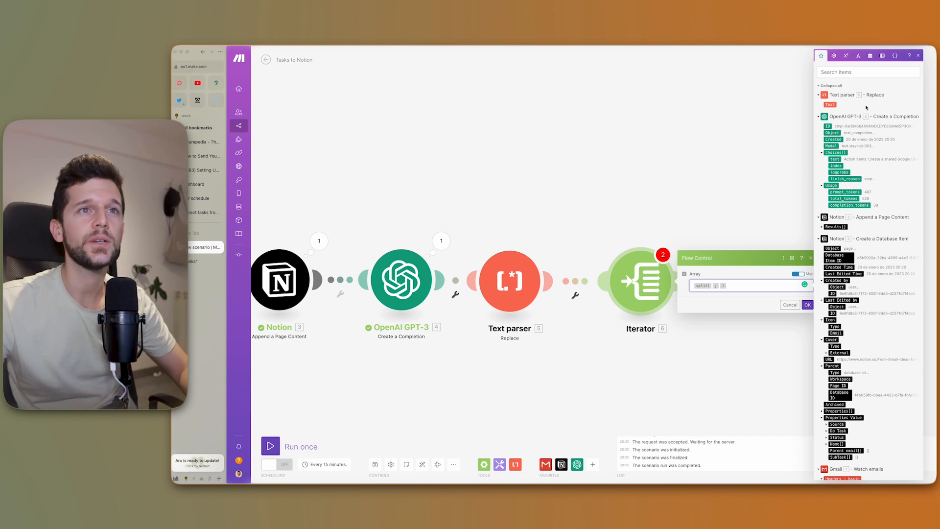
{"action": "left_click", "coordinate": [830, 105]}
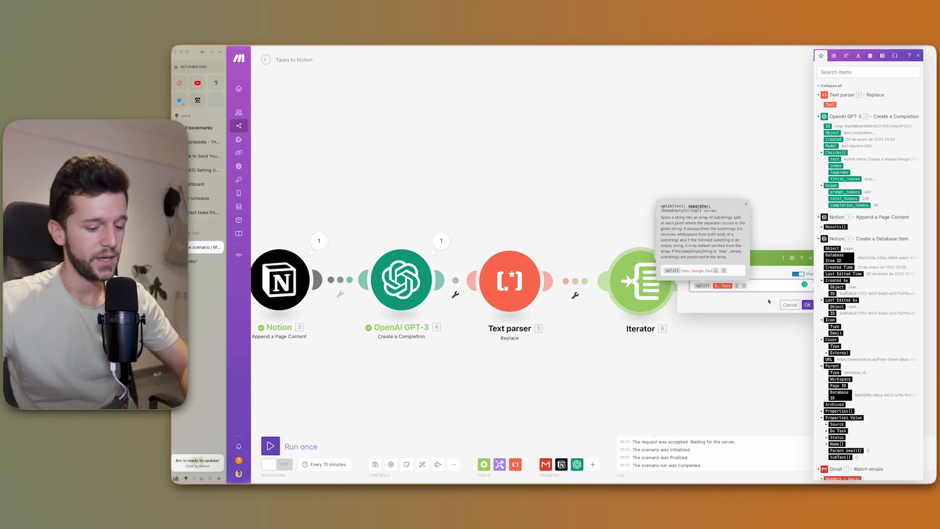
{"action": "type", "text": ","}
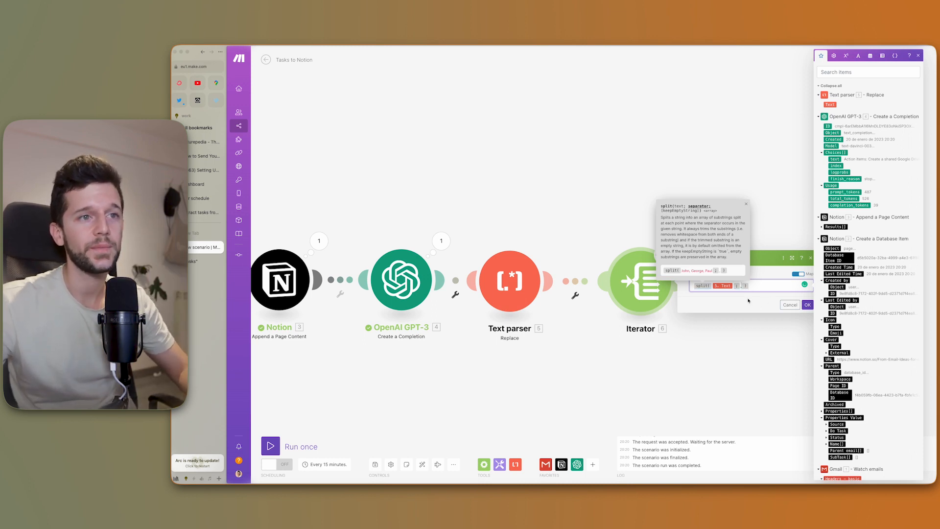
{"action": "left_click", "coordinate": [758, 286]}
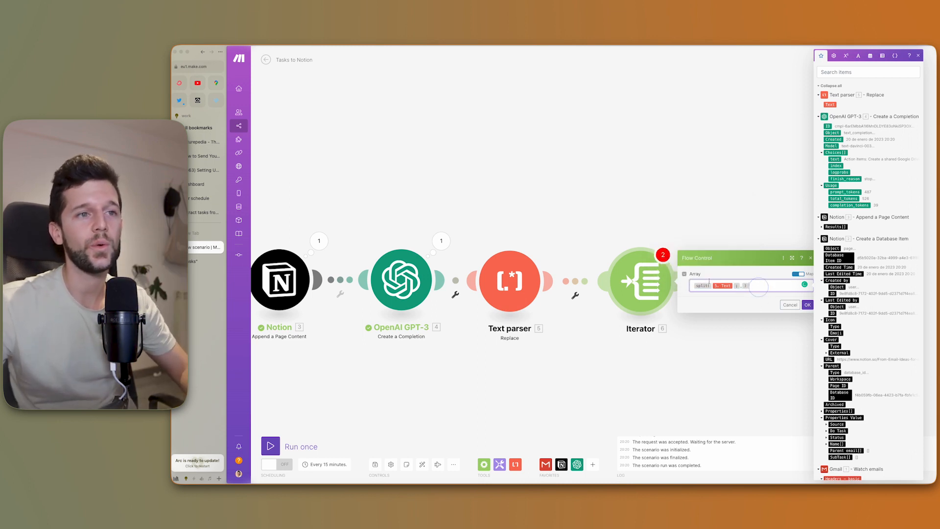
{"action": "left_click", "coordinate": [807, 304]}
Add a Notion Create a Database Item module after the Iterator and select its database by searching for "tasks from email"
{"action": "left_click_drag", "start_coordinate": [767, 368], "coordinate": [576, 357]}
{"action": "left_click", "coordinate": [493, 272]}
{"action": "left_click", "coordinate": [646, 257]}
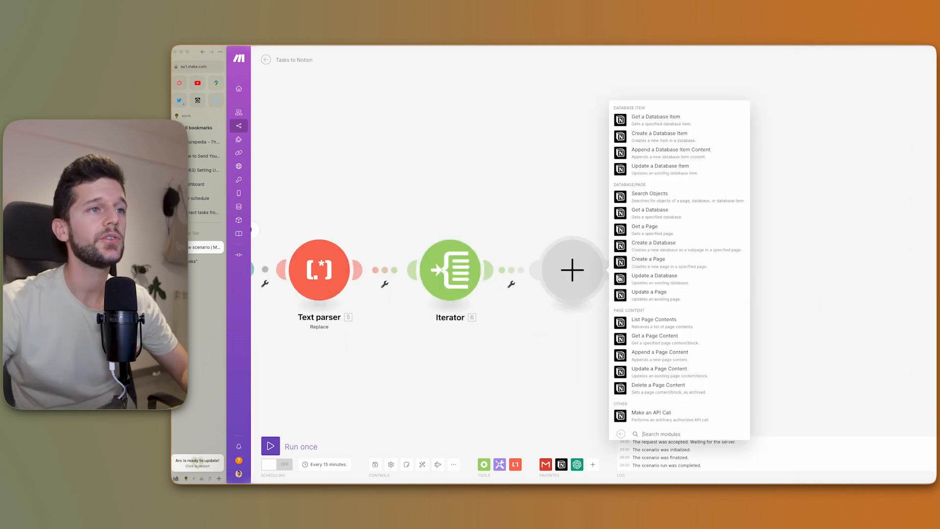
{"action": "left_click", "coordinate": [651, 212]}
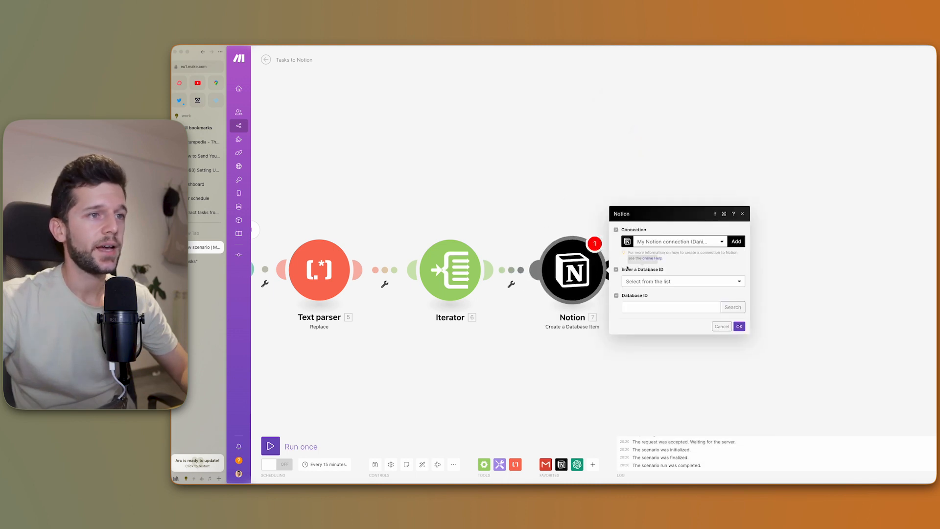
{"action": "left_click", "coordinate": [732, 307]}
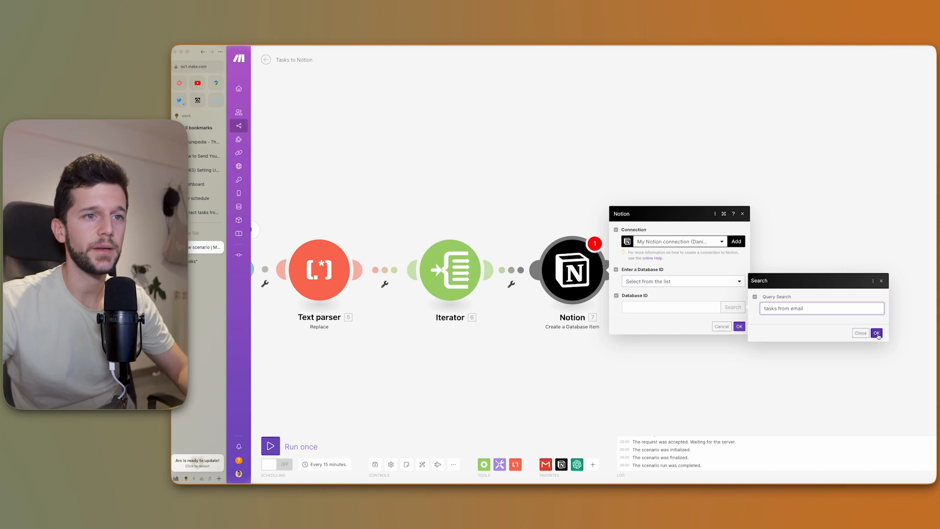
{"action": "left_click", "coordinate": [876, 333]}
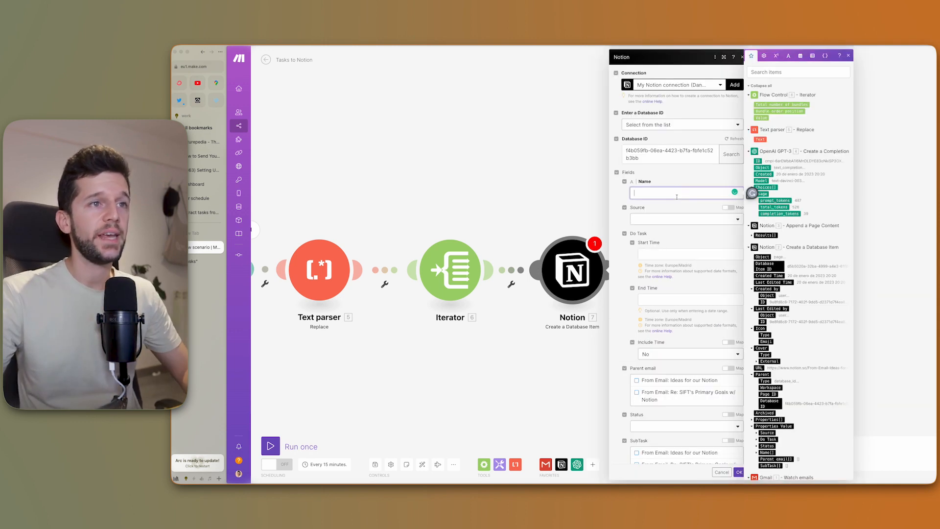
Map the new Notion item's Name to the Iterator's Value and set its Source to From Email
{"action": "left_click", "coordinate": [761, 118]}
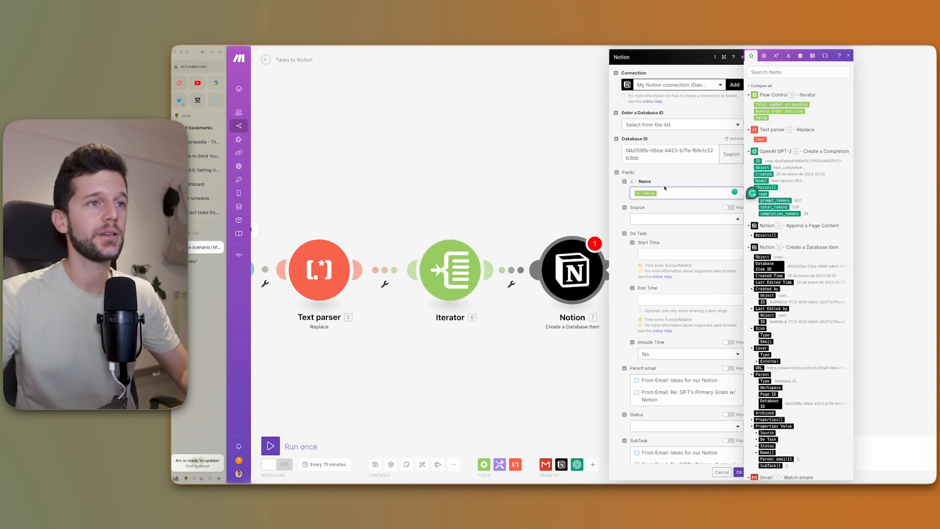
{"action": "left_click", "coordinate": [654, 219]}
{"action": "left_click", "coordinate": [655, 219]}
{"action": "left_click", "coordinate": [649, 240]}
Map Parent email to the first Notion module's Database Item ID, set Status to Not started, and save the module
{"action": "scroll", "coordinate": [638, 272], "scroll_direction": "down", "scroll_amount": 1}
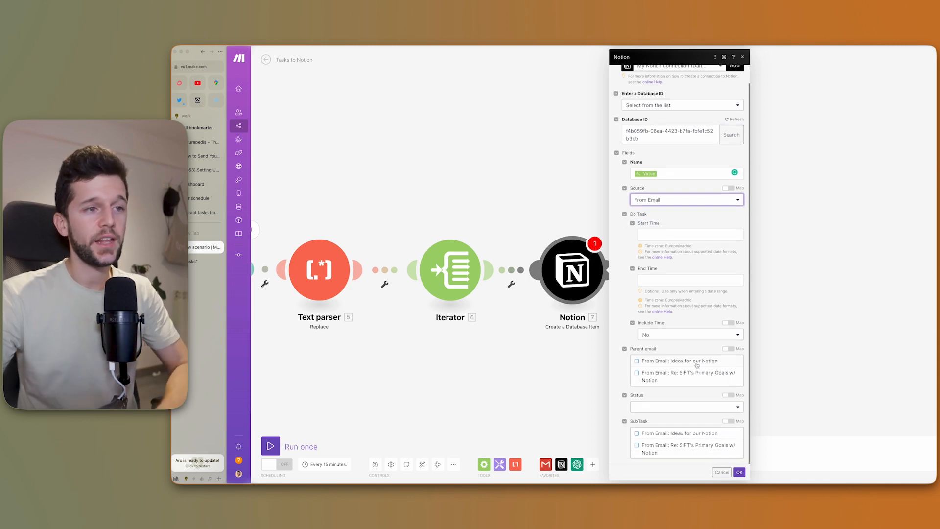
{"action": "left_click", "coordinate": [729, 349]}
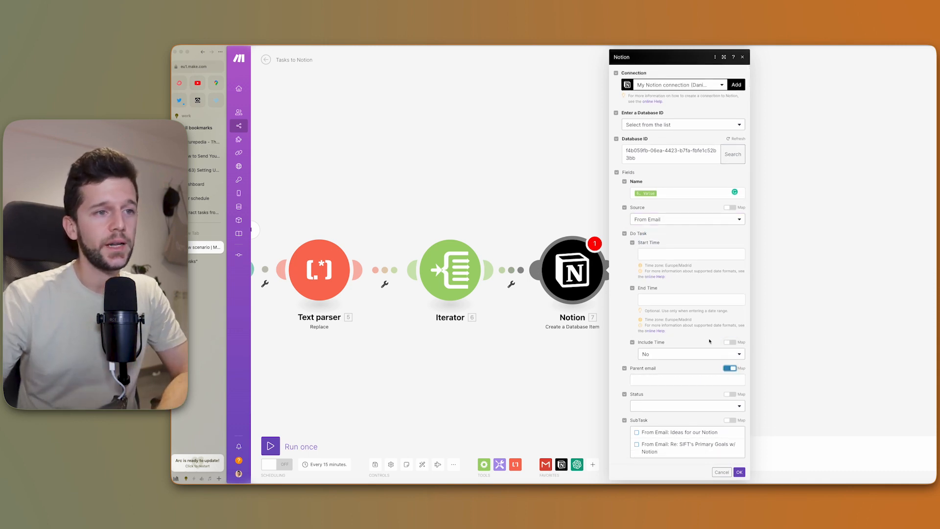
{"action": "left_click", "coordinate": [673, 378]}
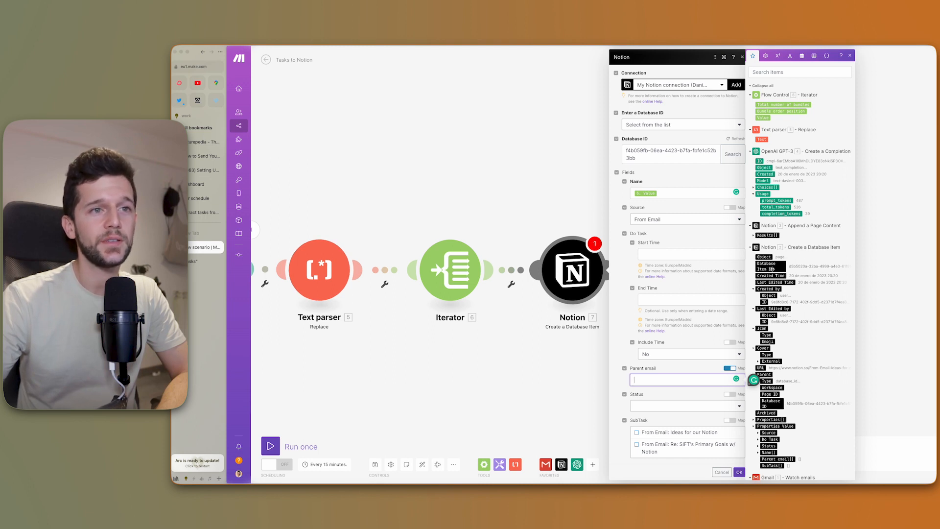
{"action": "left_click", "coordinate": [771, 269]}
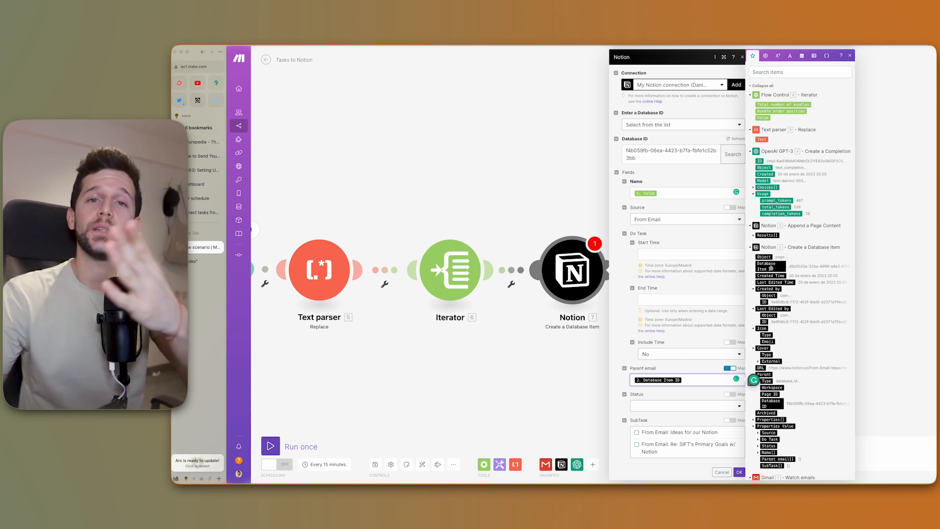
{"action": "left_click", "coordinate": [650, 407]}
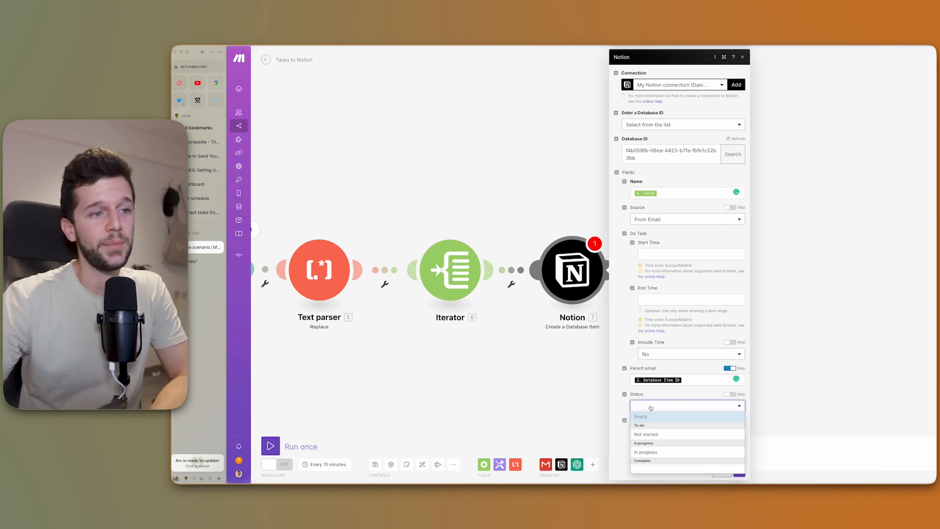
{"action": "left_click", "coordinate": [645, 434]}
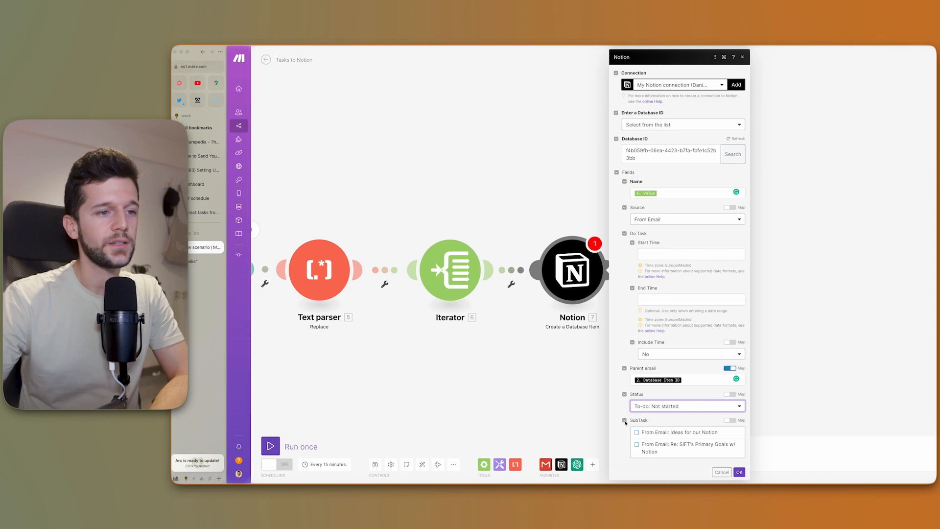
{"action": "left_click", "coordinate": [740, 473]}
Set the Gmail trigger to start from the "Ideas for our Notion" email as the selected first email
{"action": "scroll", "coordinate": [604, 321], "scroll_direction": "left", "scroll_amount": 5}
{"action": "left_click_drag", "start_coordinate": [640, 325], "coordinate": [684, 326]}
{"action": "scroll", "coordinate": [684, 325], "scroll_direction": "down", "scroll_amount": 2}
{"action": "left_click_drag", "start_coordinate": [623, 327], "coordinate": [647, 343]}
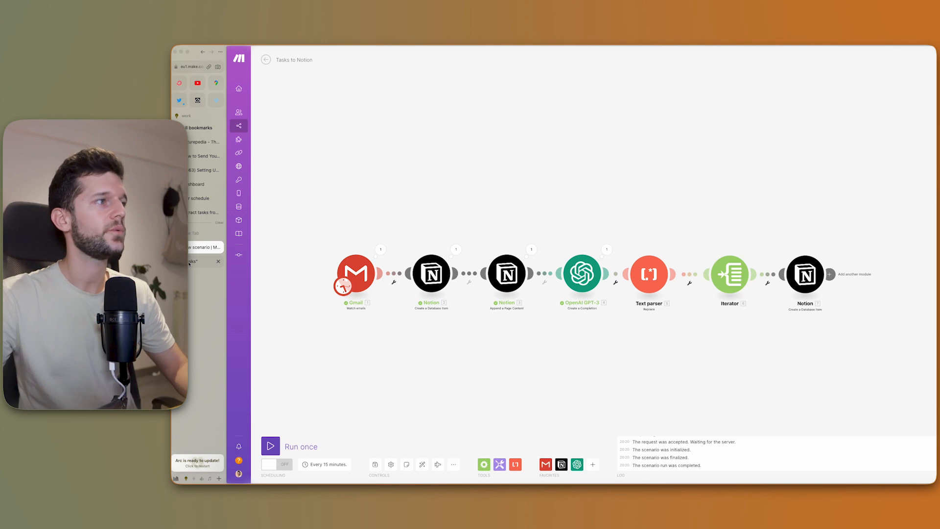
{"action": "right_click", "coordinate": [362, 275]}
{"action": "left_click", "coordinate": [380, 300]}
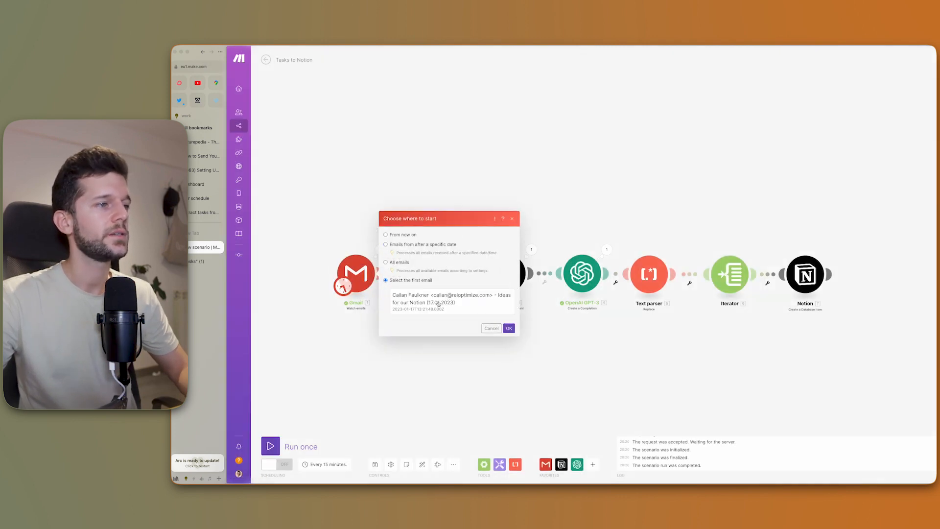
{"action": "left_click", "coordinate": [430, 296]}
{"action": "left_click", "coordinate": [508, 331]}
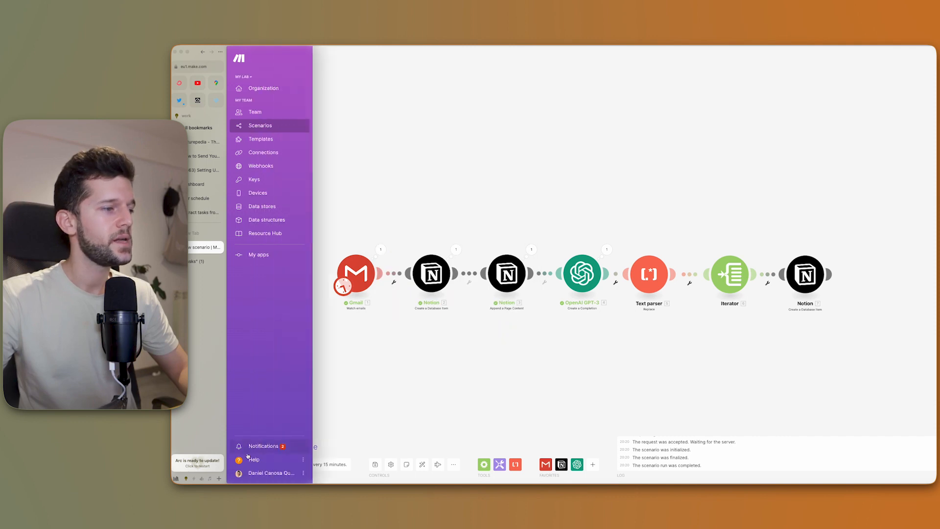
Run the scenario once, and map the Text parser's Text to the text under Choices from the OpenAI GPT-3 completion, saving the module
{"action": "left_click", "coordinate": [270, 445]}
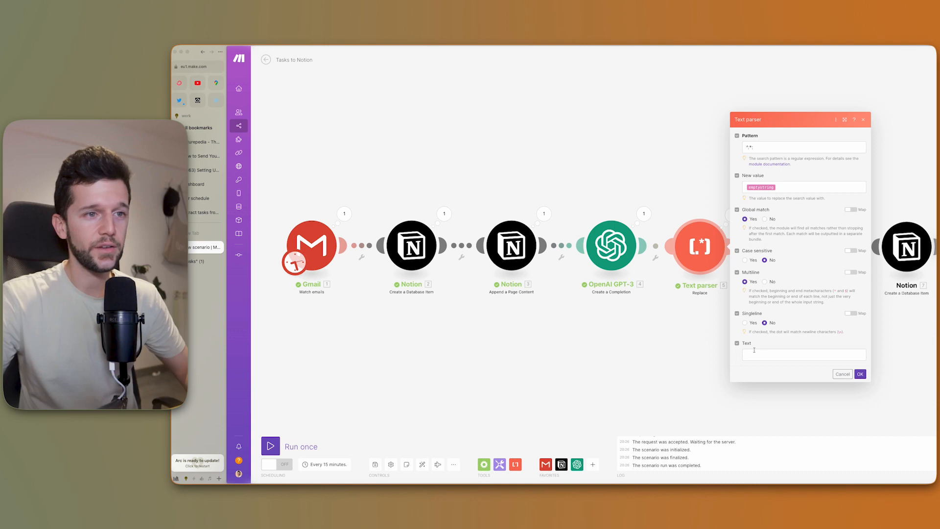
{"action": "left_click", "coordinate": [755, 358]}
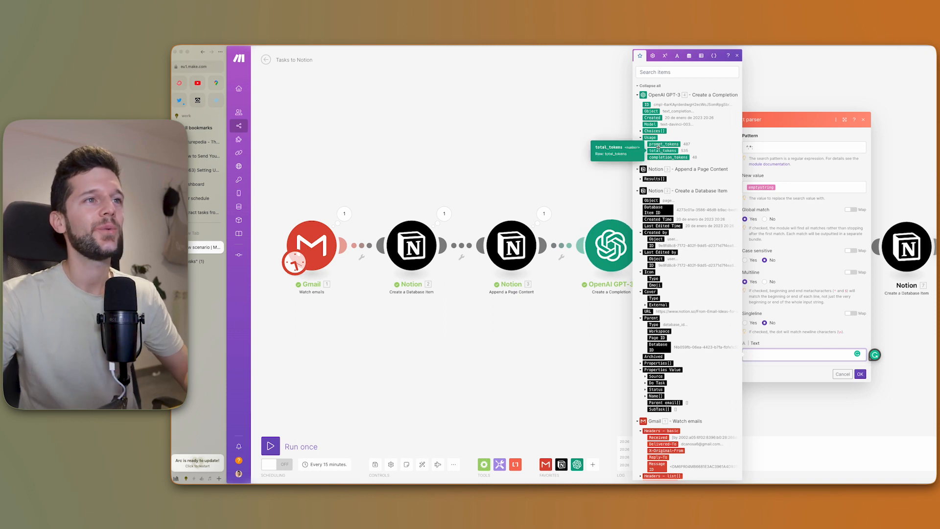
{"action": "left_click", "coordinate": [640, 131]}
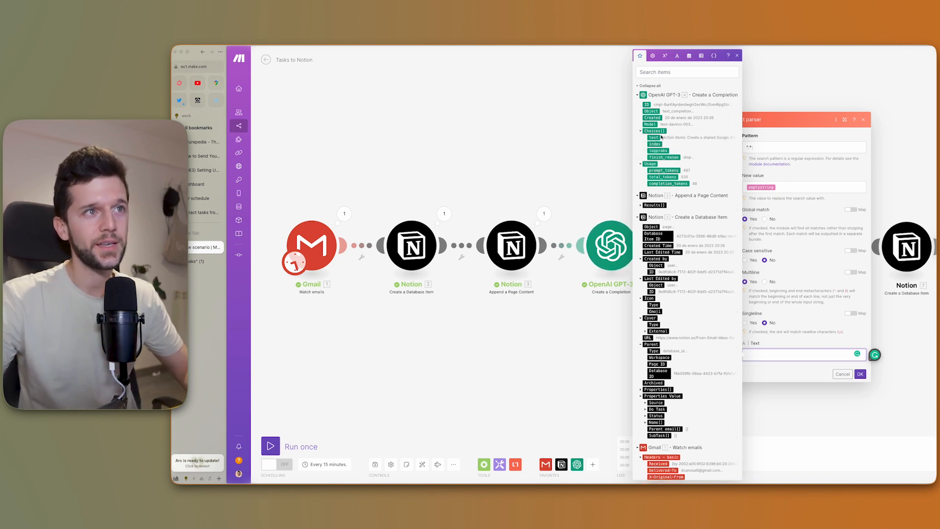
{"action": "left_click", "coordinate": [654, 138]}
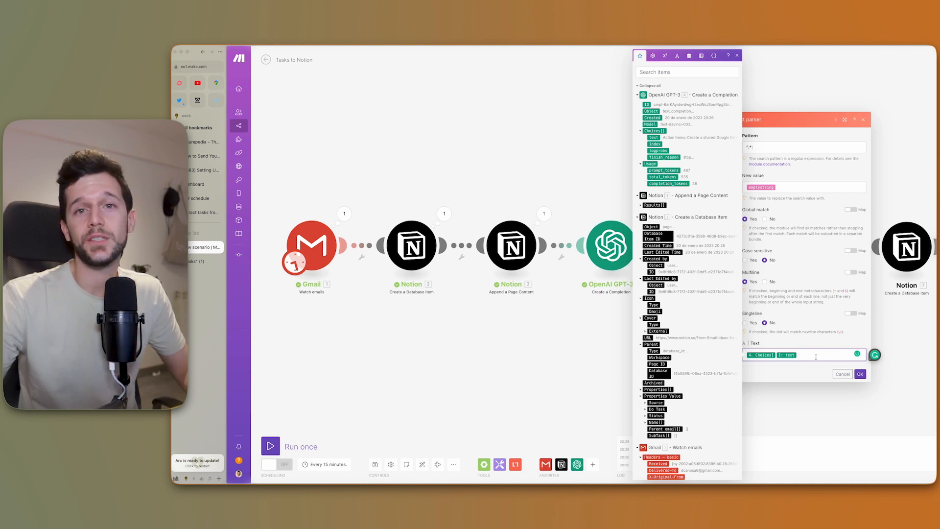
{"action": "left_click", "coordinate": [860, 374]}
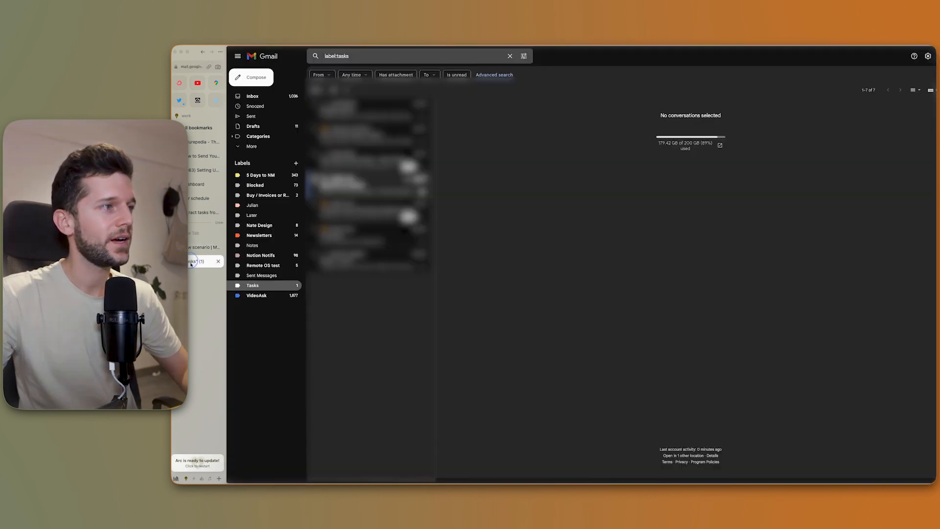
Check the emails labelled Tasks in Gmail, set the trigger to start from a selected first email, and run the scenario once
{"action": "left_click", "coordinate": [201, 261]}
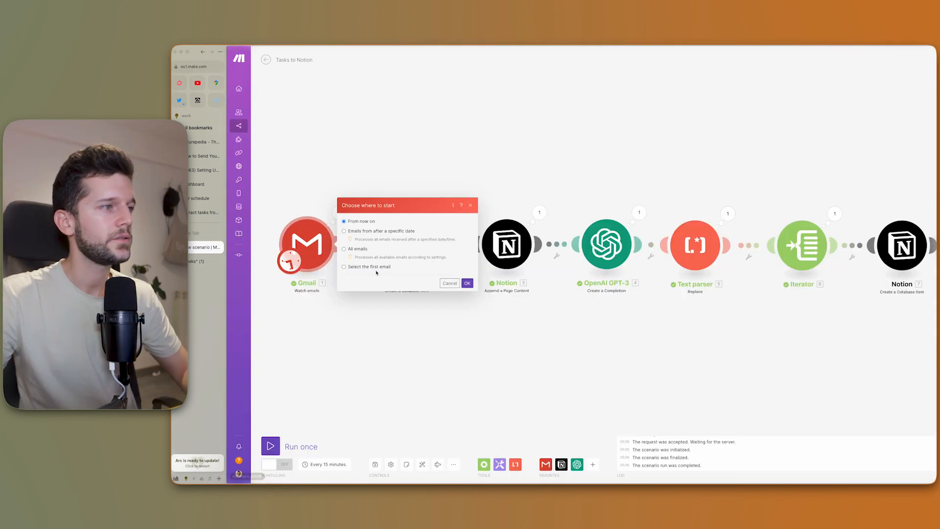
{"action": "left_click", "coordinate": [358, 267]}
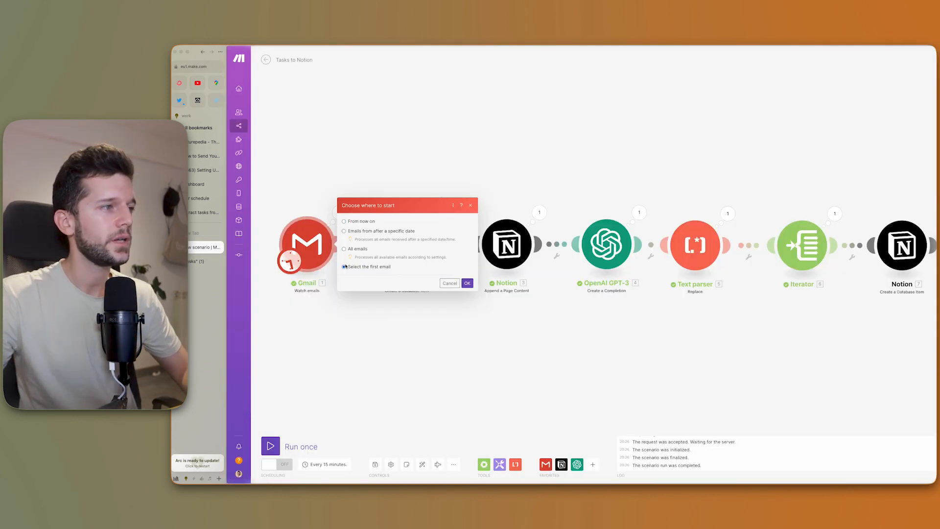
{"action": "left_click", "coordinate": [466, 299]}
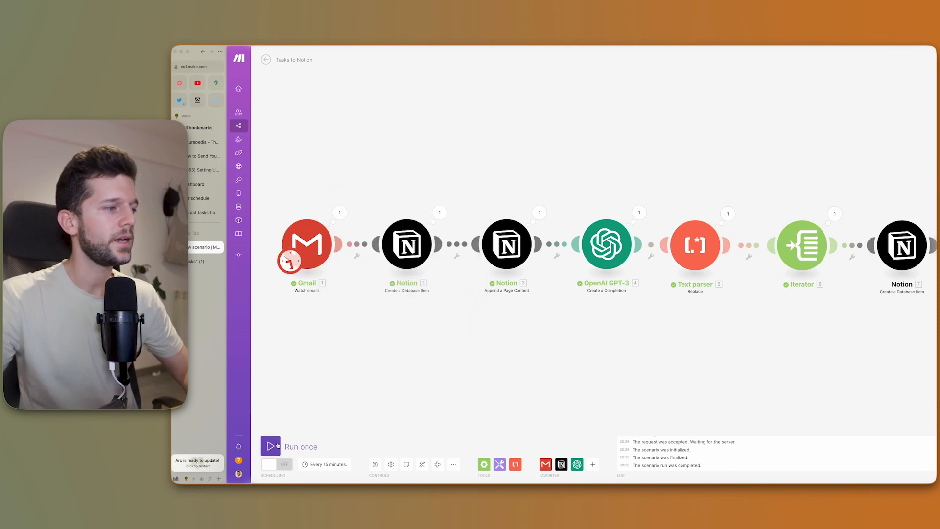
{"action": "left_click", "coordinate": [272, 446]}
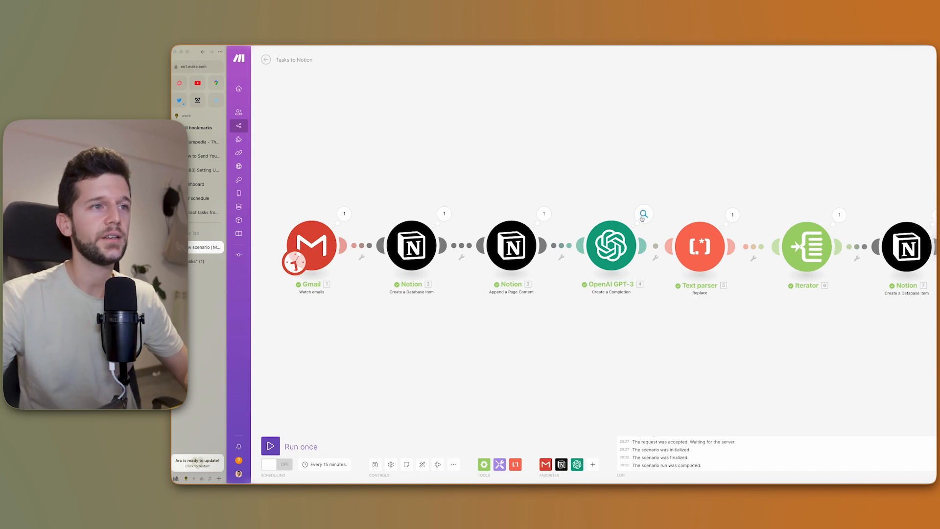
Examine the OpenAI GPT-3 module's run output, expanding Choices to read the generated action items
{"action": "left_click", "coordinate": [642, 216]}
{"action": "left_click", "coordinate": [679, 260]}
{"action": "left_click", "coordinate": [685, 265]}
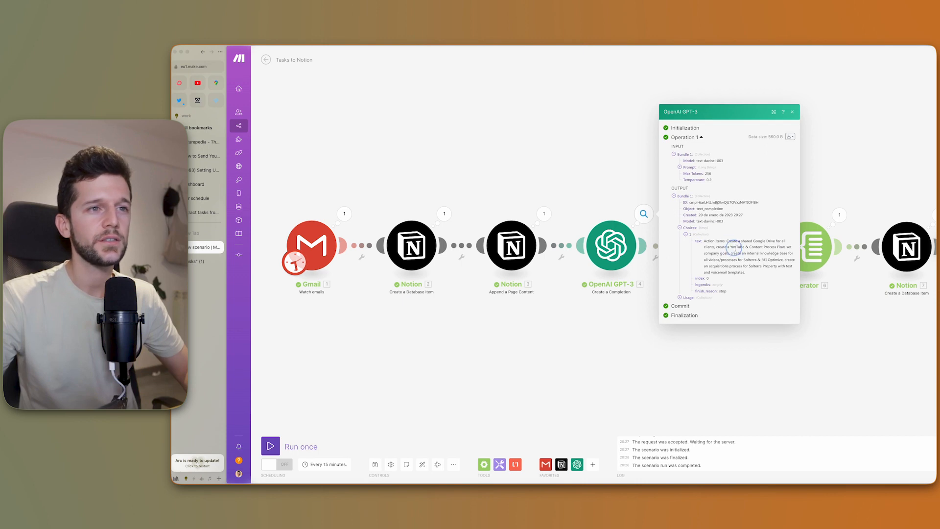
{"action": "left_click_drag", "start_coordinate": [746, 274], "coordinate": [748, 237]}
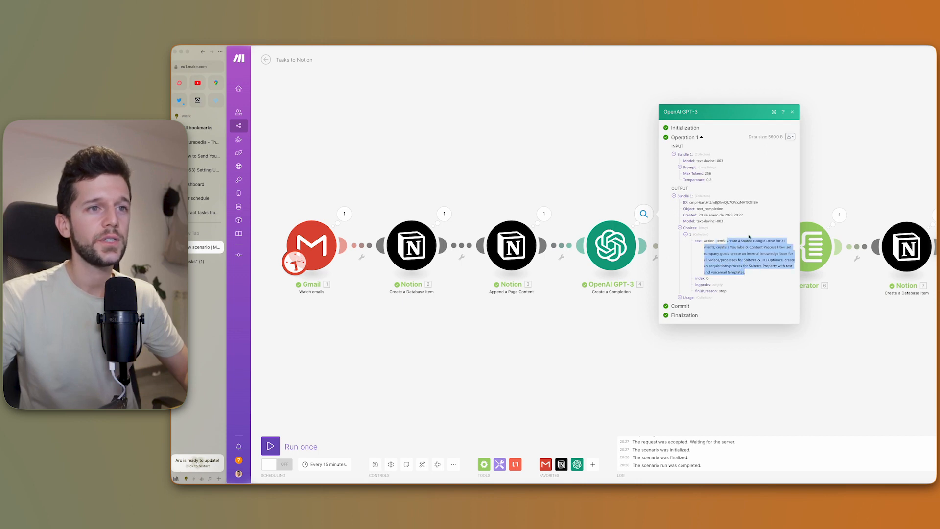
{"action": "left_click", "coordinate": [565, 349]}
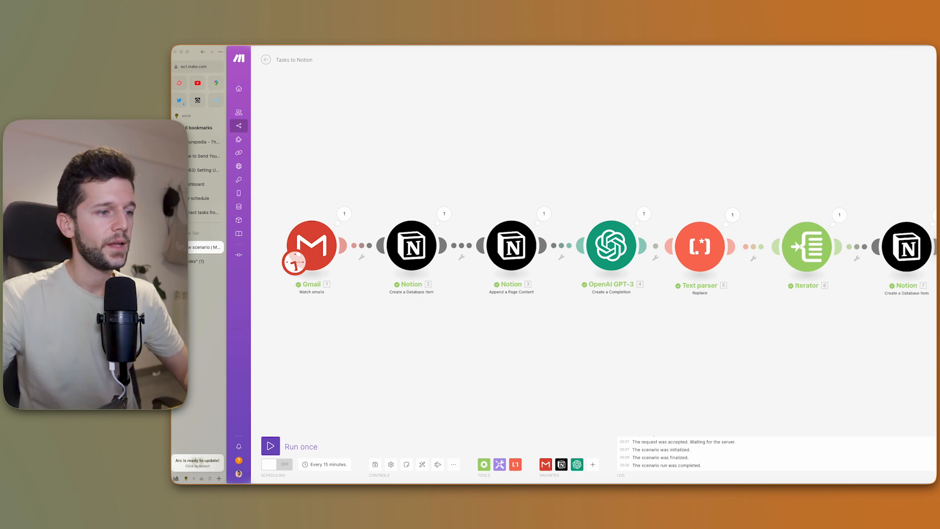
Switch to Notion, expand the subtasks of the first "From Email: Ideas for our Notion" item, and review its page
{"action": "left_click", "coordinate": [495, 476]}
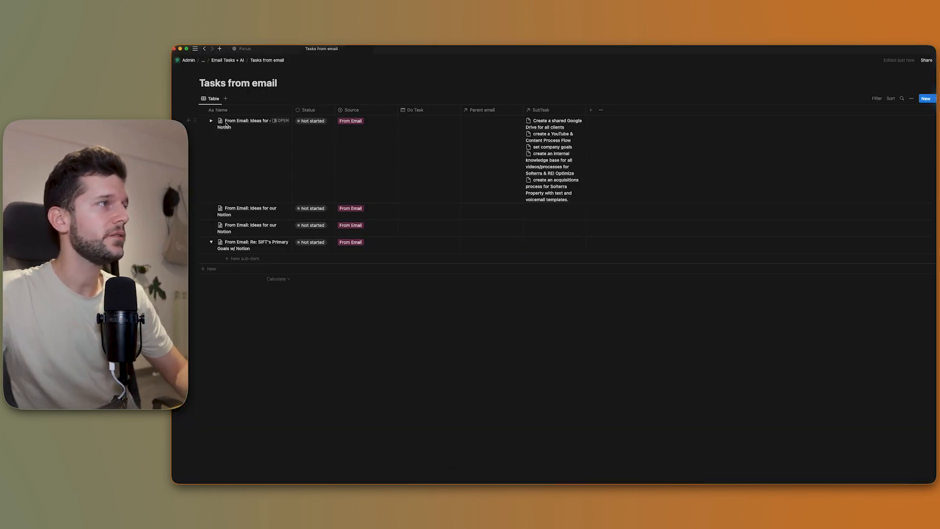
{"action": "left_click", "coordinate": [212, 121]}
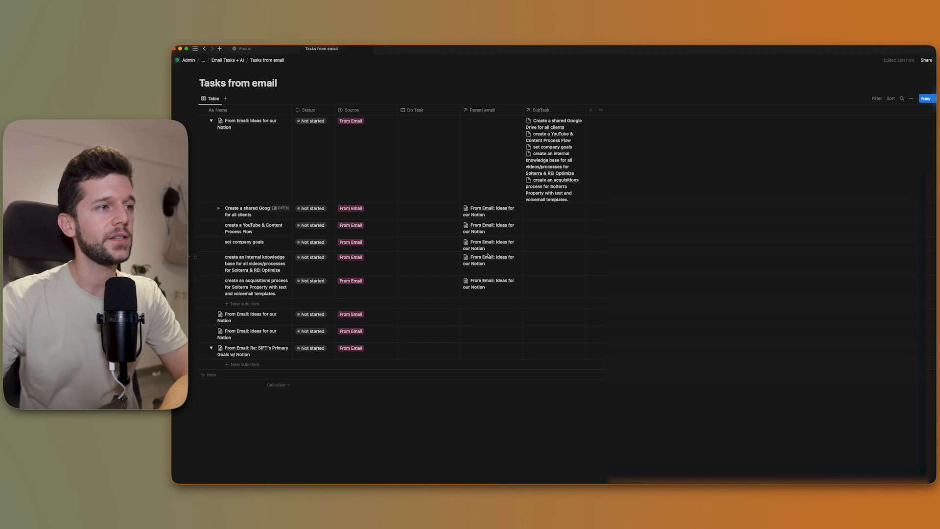
{"action": "left_click", "coordinate": [279, 122]}
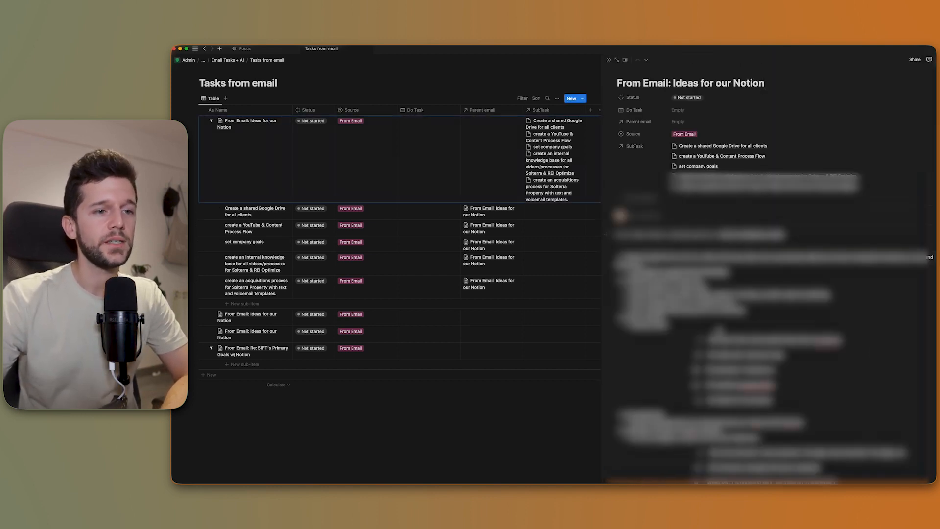
{"action": "scroll", "coordinate": [736, 335], "scroll_direction": "down", "scroll_amount": 2}
{"action": "scroll", "coordinate": [721, 352], "scroll_direction": "up", "scroll_amount": 2}
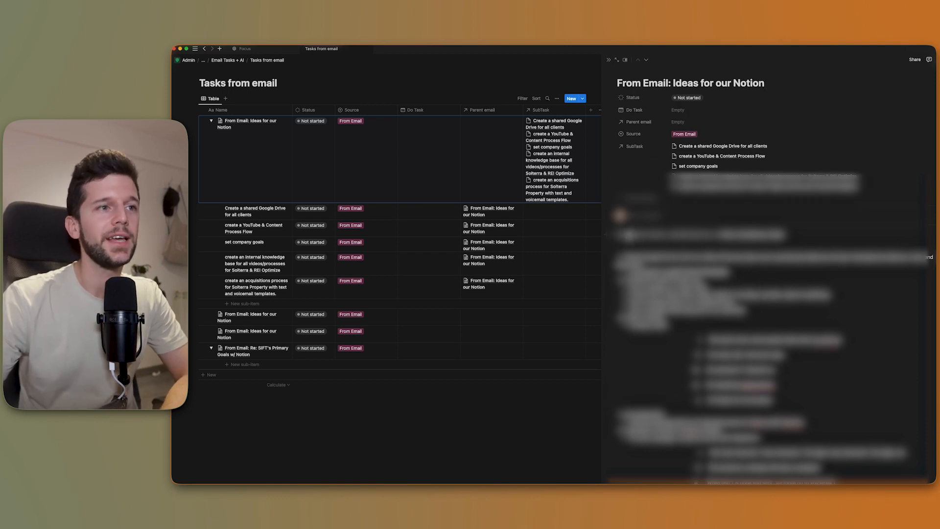
Open the original email linked in the Notion page, return to Notion, and close the page preview
{"action": "left_click", "coordinate": [638, 237]}
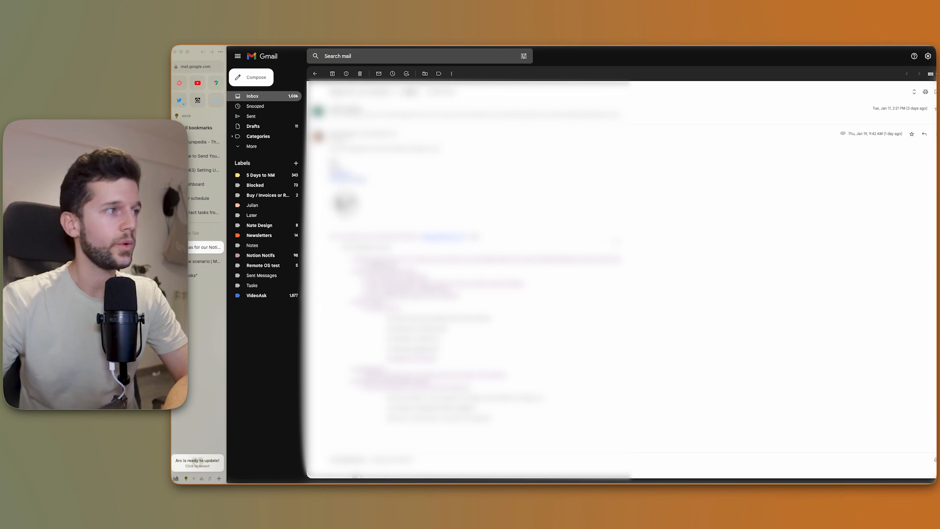
{"action": "left_click", "coordinate": [495, 478]}
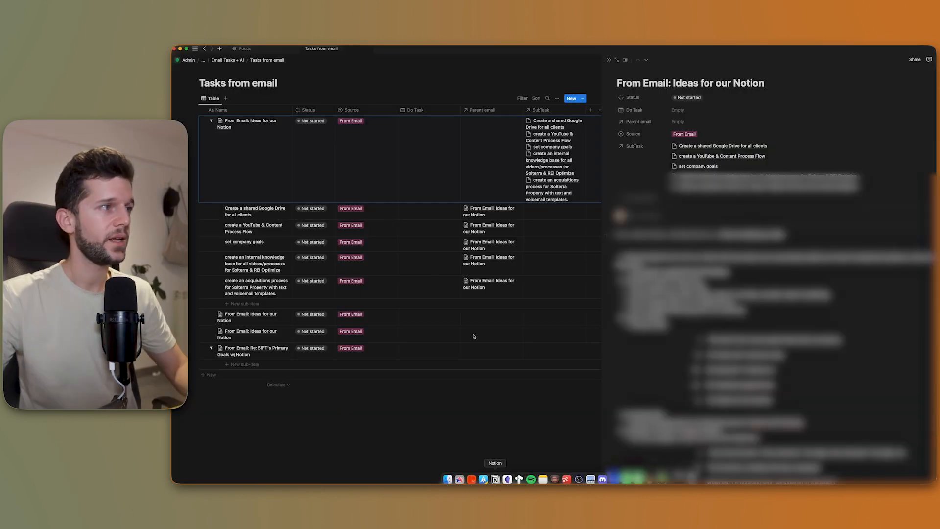
{"action": "left_click", "coordinate": [610, 60]}
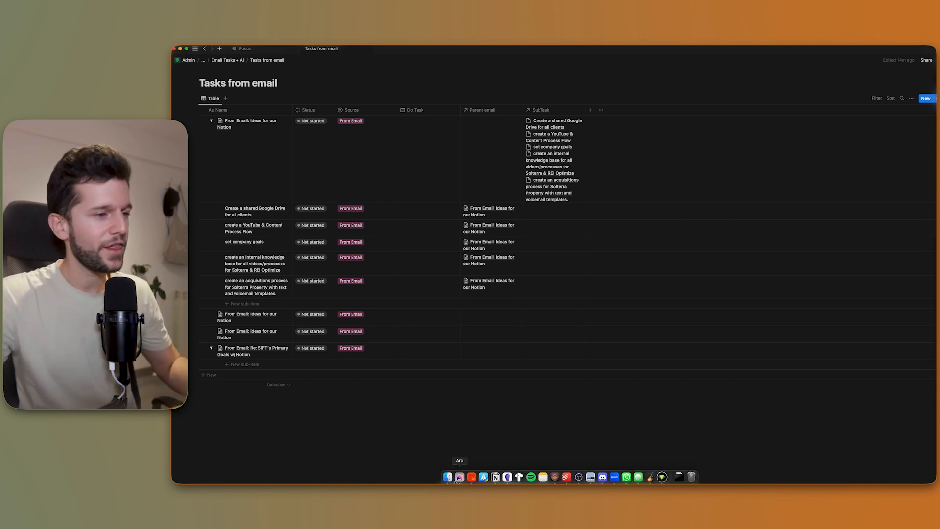
Switch back to the Make scenario, schedule it to run at regular intervals of 1 hour, and turn scheduling on
{"action": "left_click", "coordinate": [459, 476]}
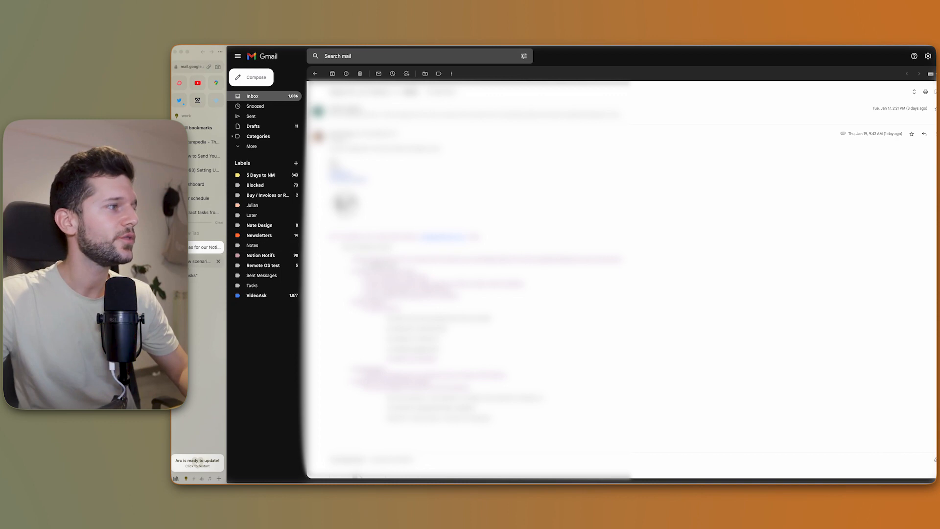
{"action": "left_click", "coordinate": [206, 261]}
{"action": "left_click", "coordinate": [325, 464]}
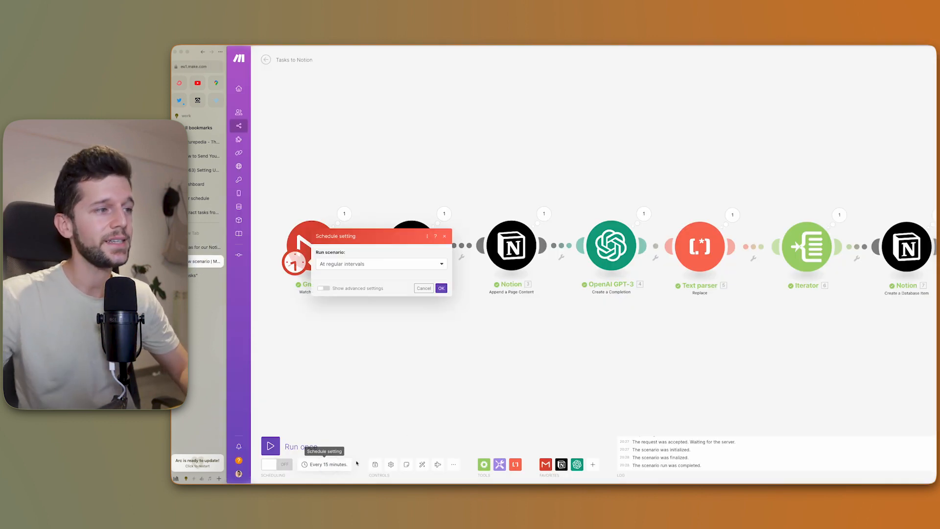
{"action": "left_click_drag", "start_coordinate": [330, 249], "coordinate": [319, 248]}
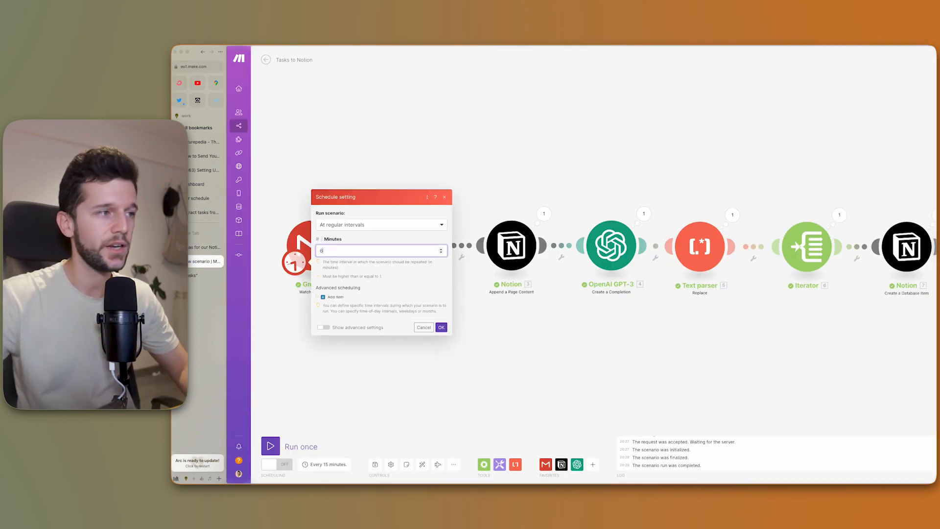
{"action": "left_click", "coordinate": [442, 327]}
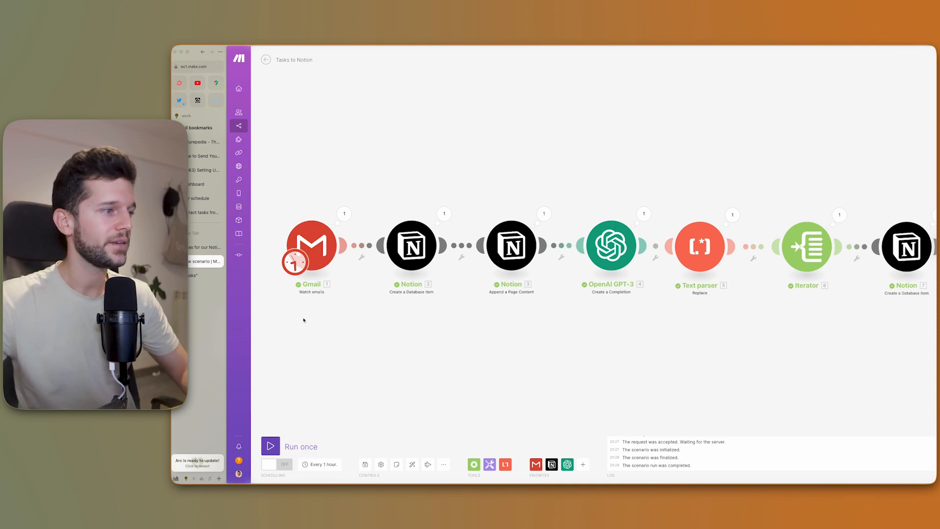
{"action": "left_click", "coordinate": [275, 464]}
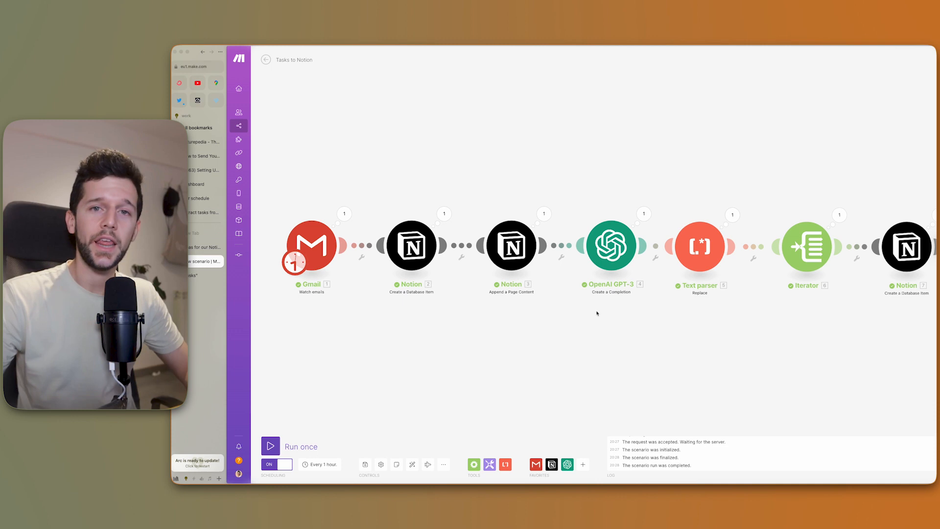
Set the Gmail trigger's starting point to From now on
{"action": "right_click", "coordinate": [316, 252]}
{"action": "left_click", "coordinate": [329, 278]}
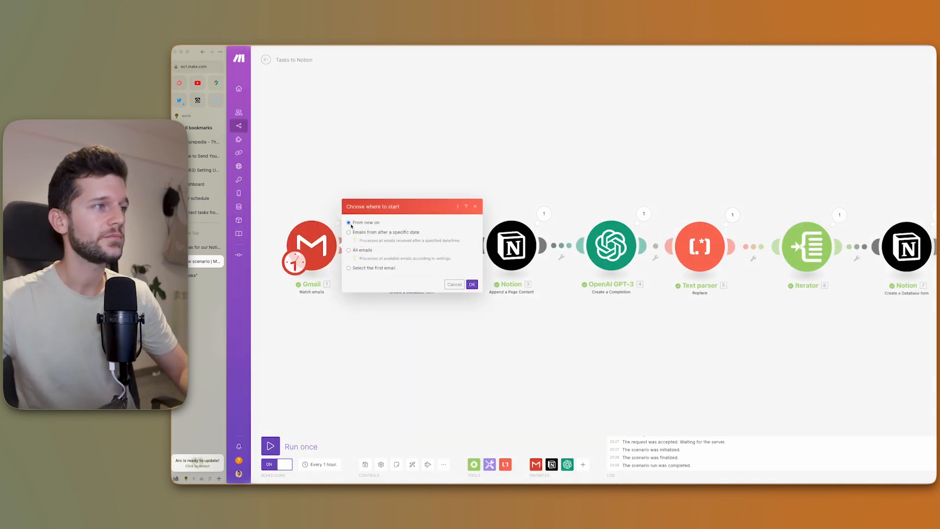
{"action": "left_click", "coordinate": [470, 285]}
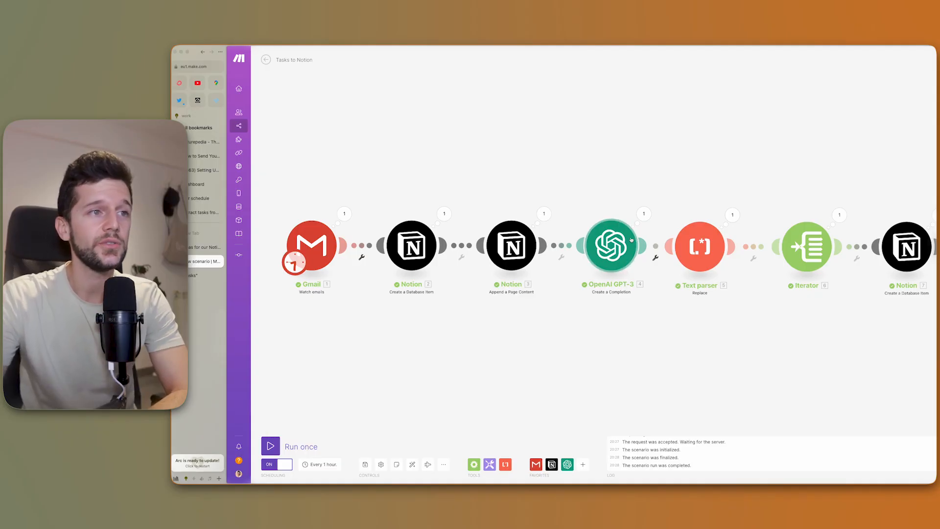
Open the OpenAI GPT-3 module's settings and review the prompt that extracts the action items
{"action": "left_click", "coordinate": [631, 240]}
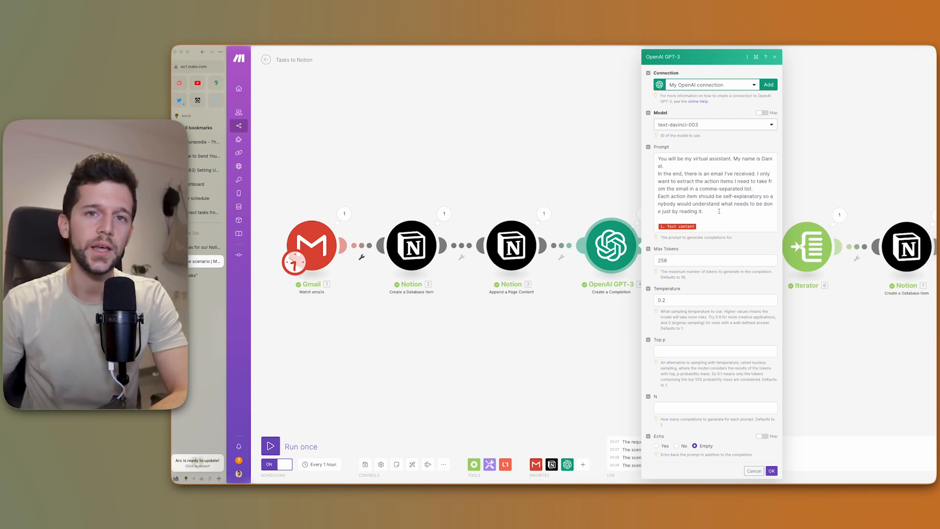
{"action": "left_click_drag", "start_coordinate": [719, 211], "coordinate": [659, 158]}
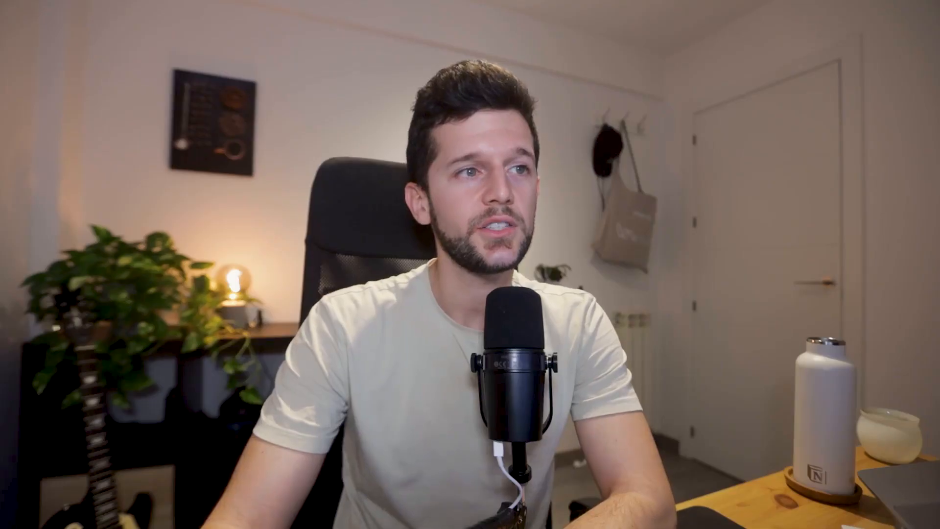